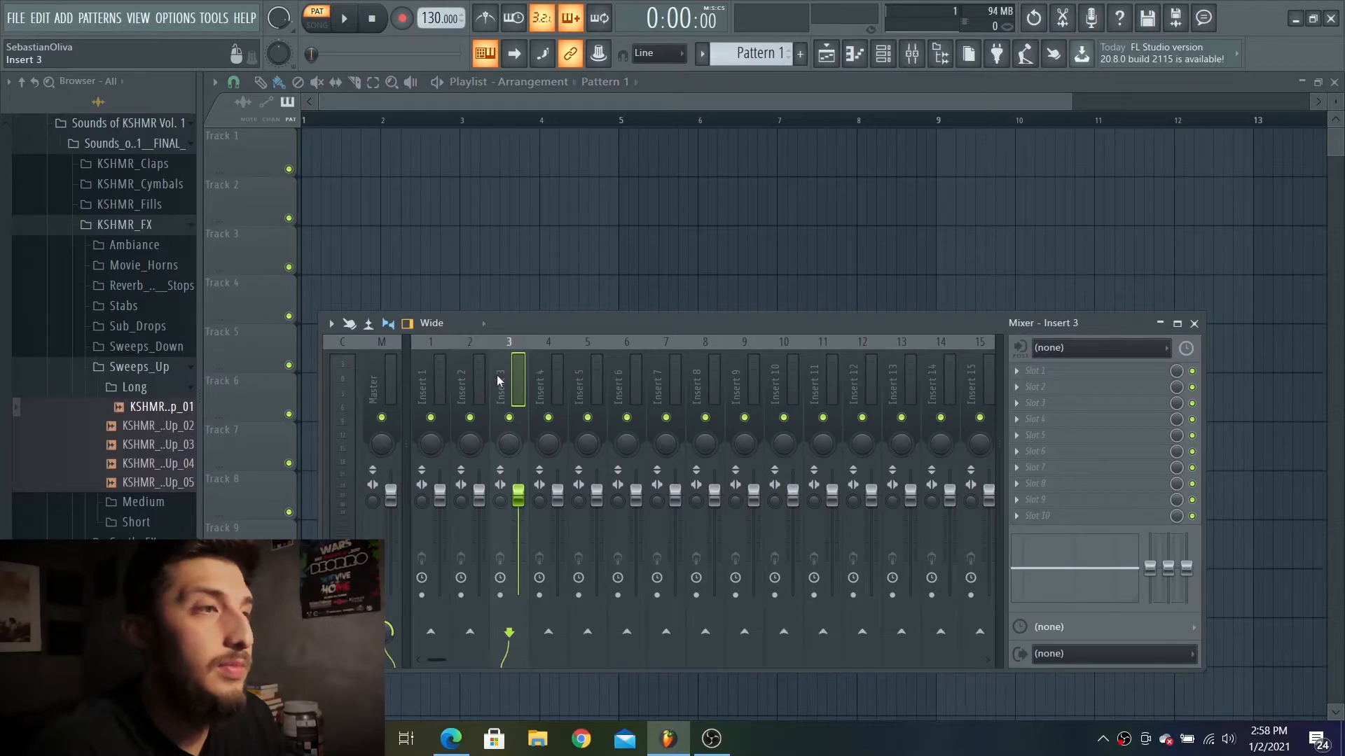
# Load Gross Beat in the first effect slot of mixer Insert 5 and apply its Sidechain volume preset.
pyautogui.click(1038, 371)
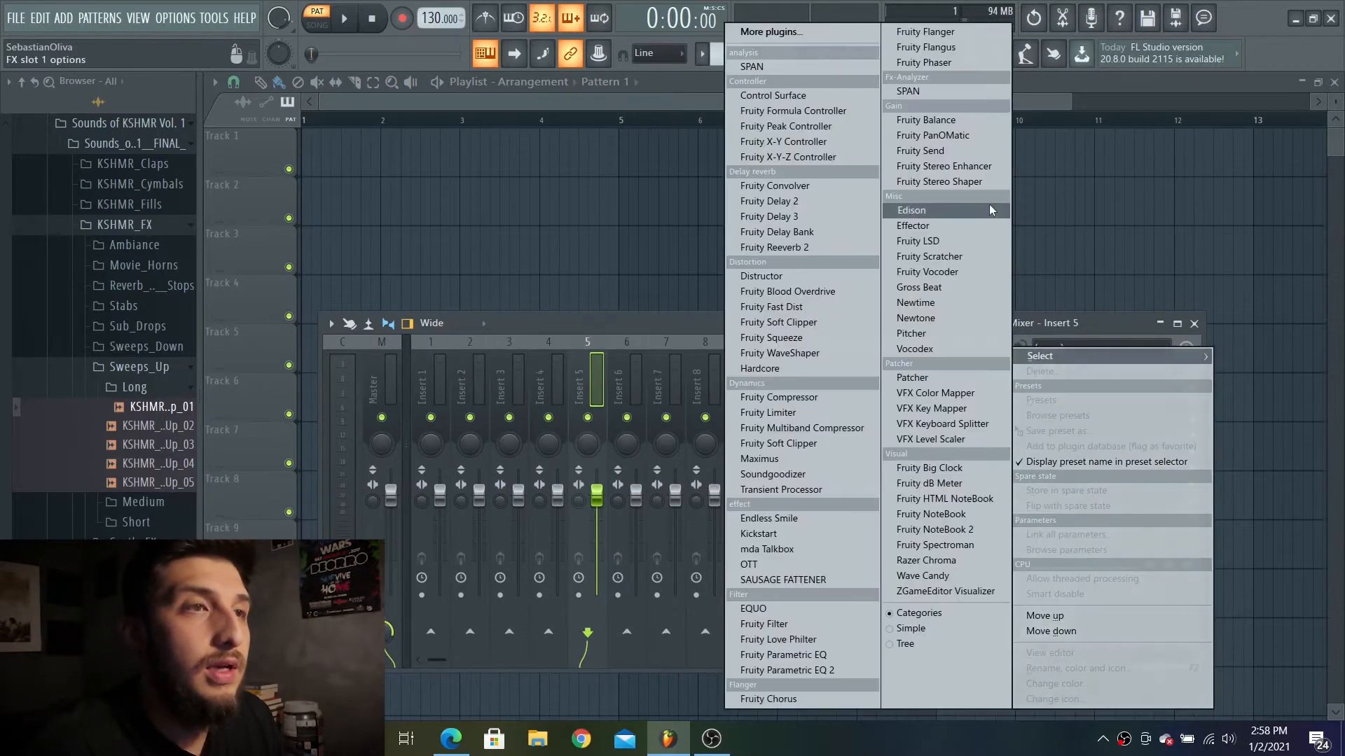
pyautogui.click(936, 289)
pyautogui.moveTo(708, 234); pyautogui.dragTo(716, 142)
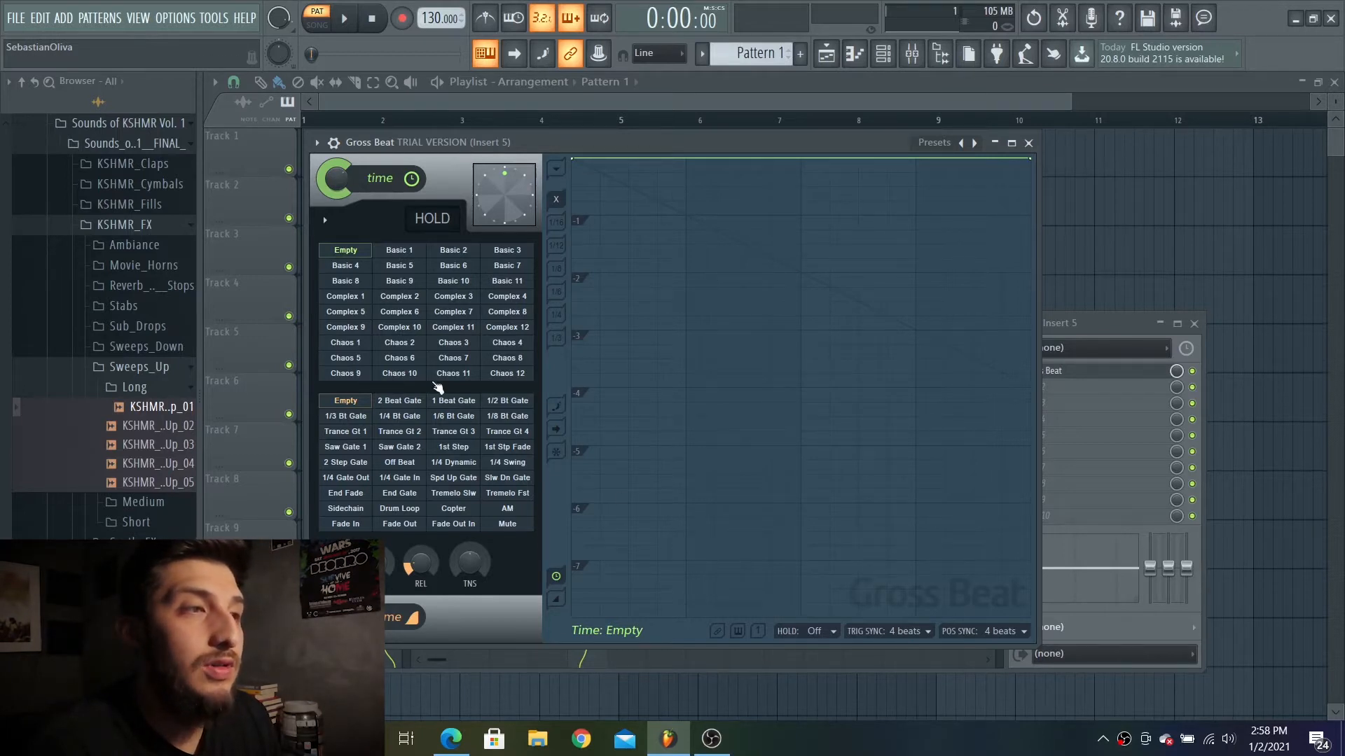
pyautogui.click(348, 513)
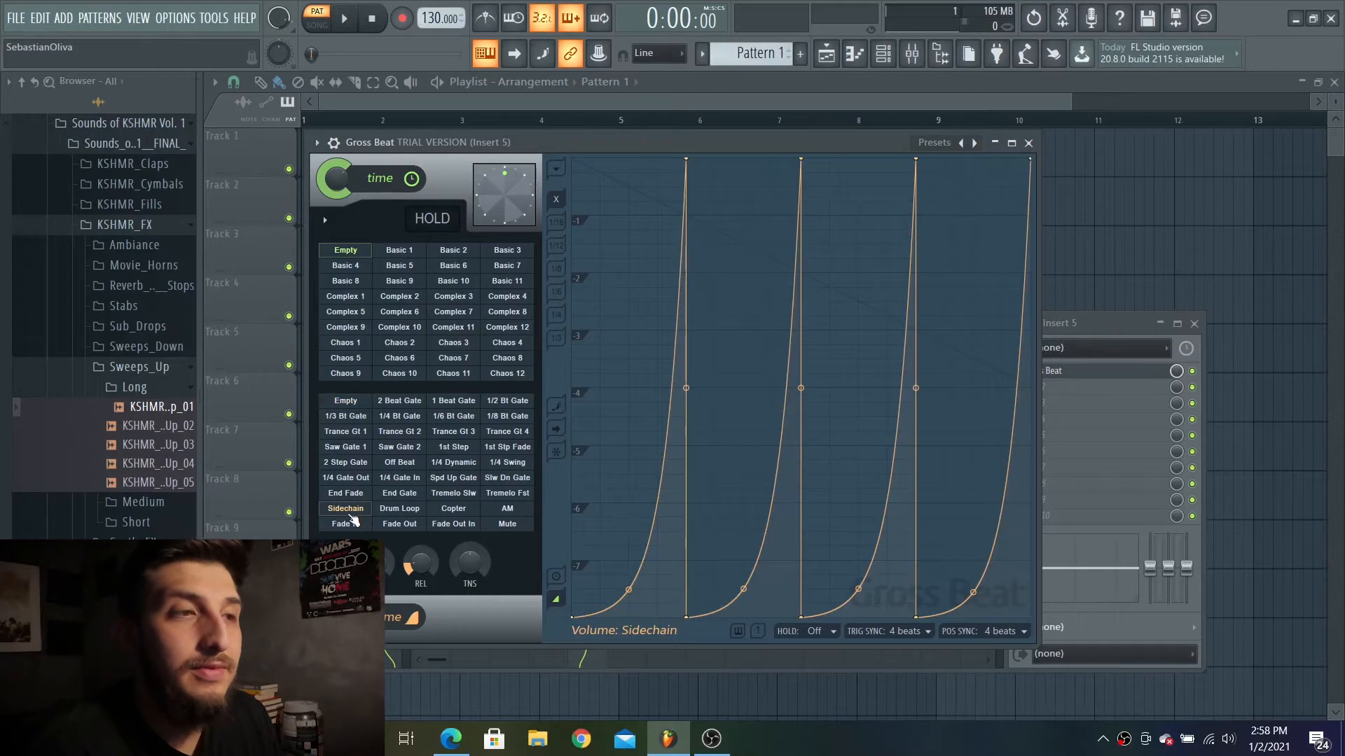
pyautogui.click(1029, 144)
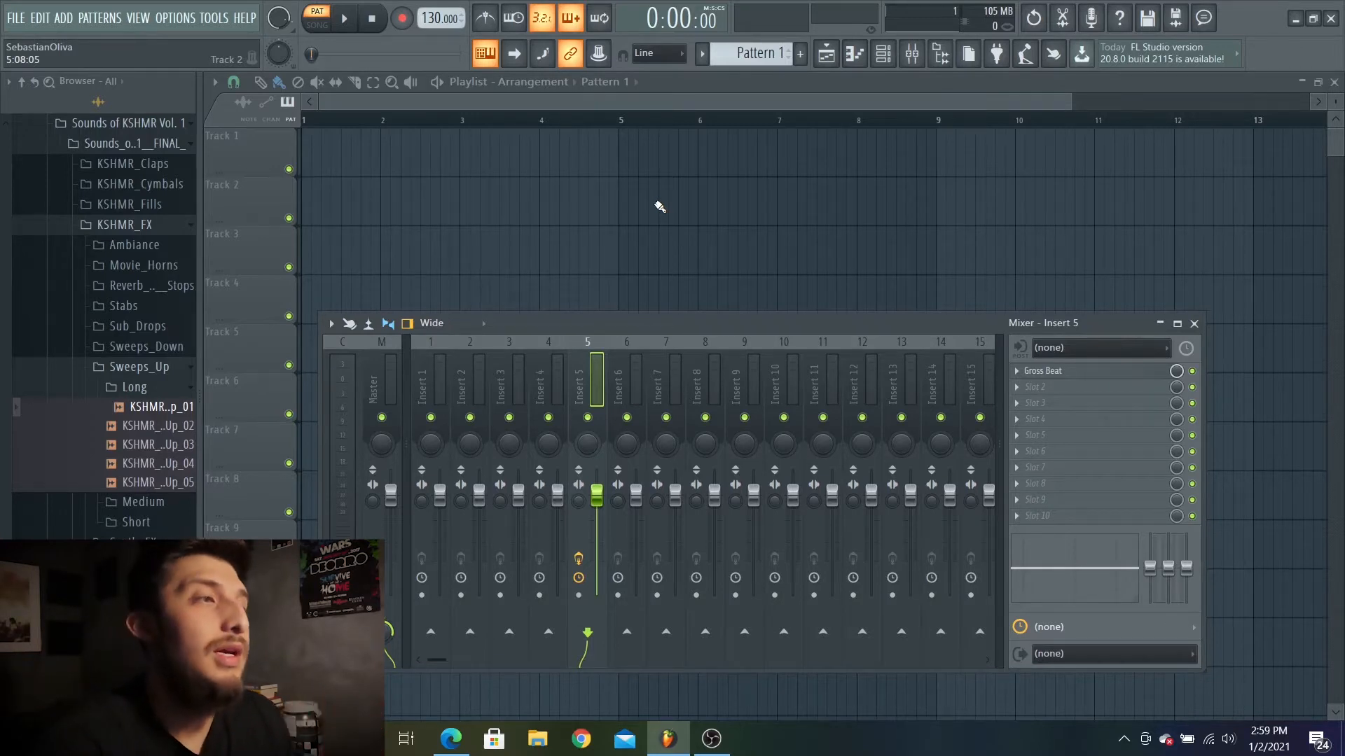
# Collapse the KSHMR_FX folders and open the Punchy_Kicks folder inside KSHMR_Kicks.
pyautogui.click(132, 374)
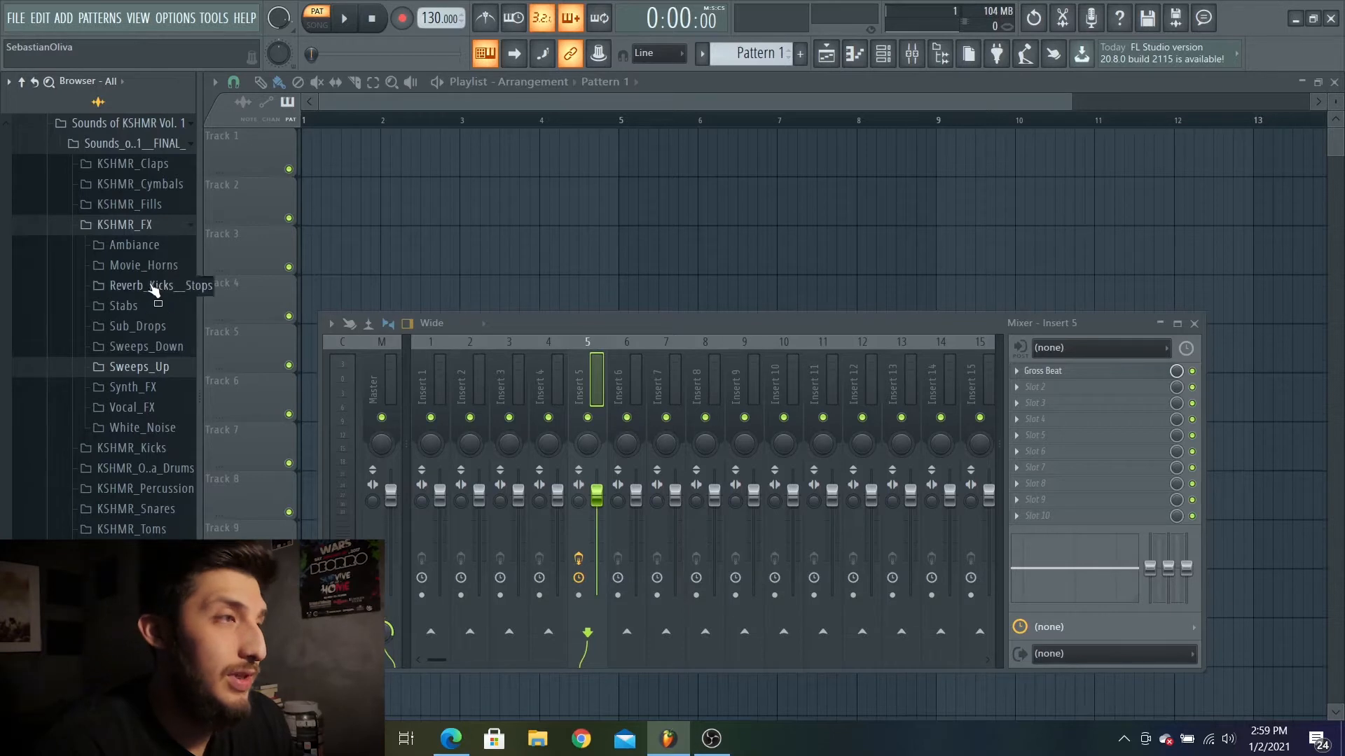
pyautogui.click(153, 227)
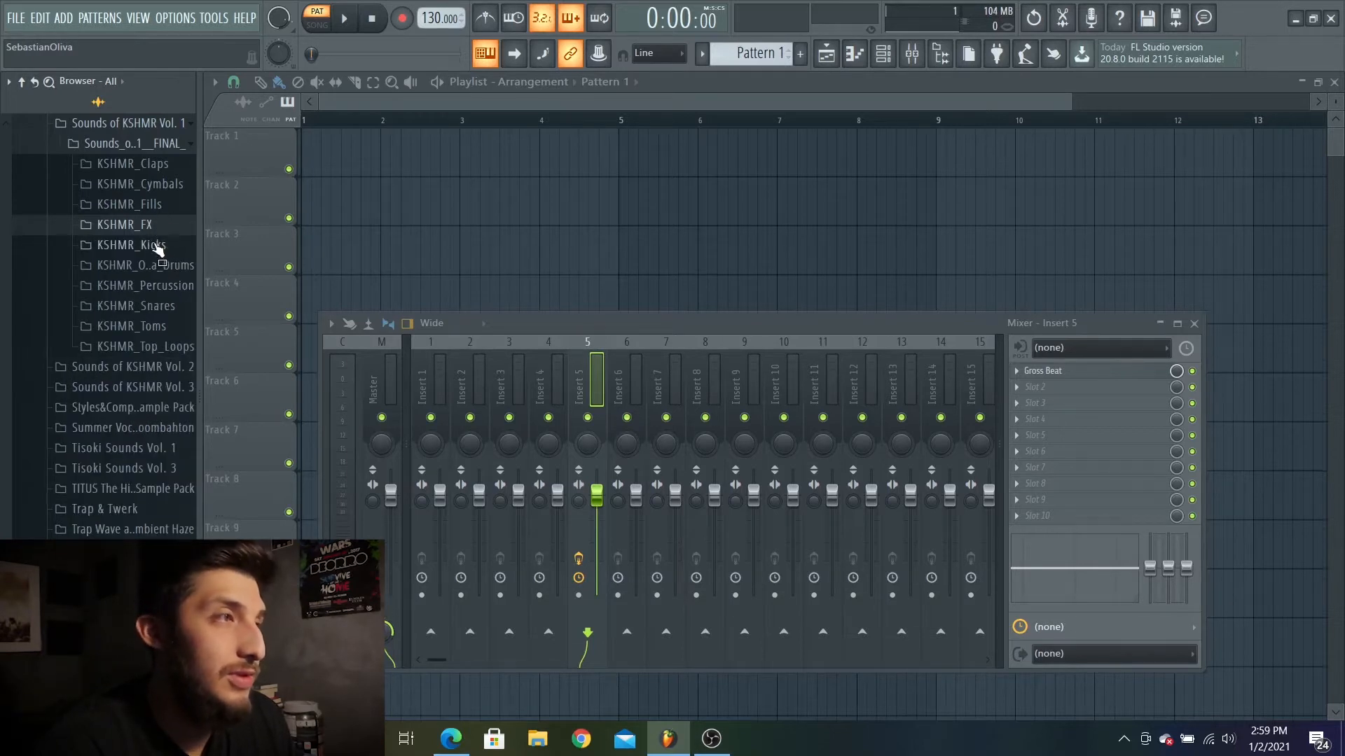
pyautogui.click(155, 246)
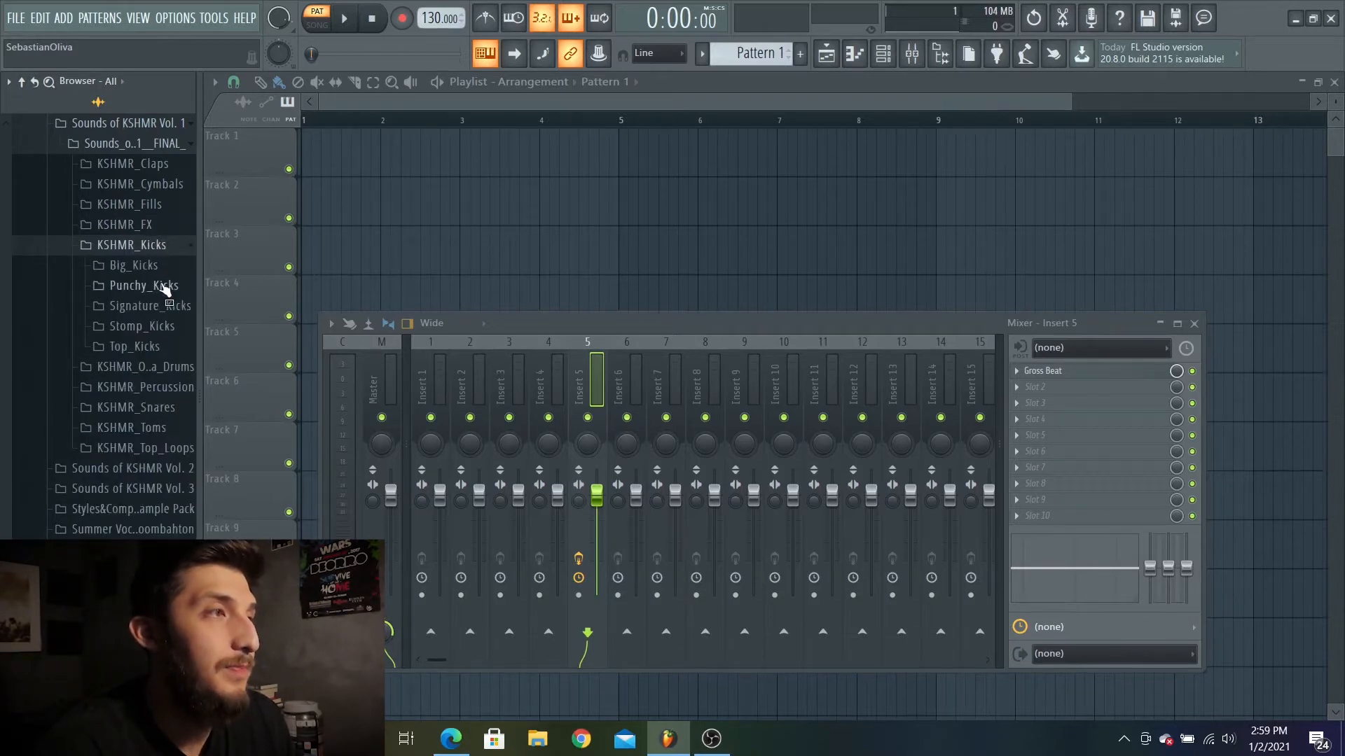
pyautogui.scroll(3, 111, 270)
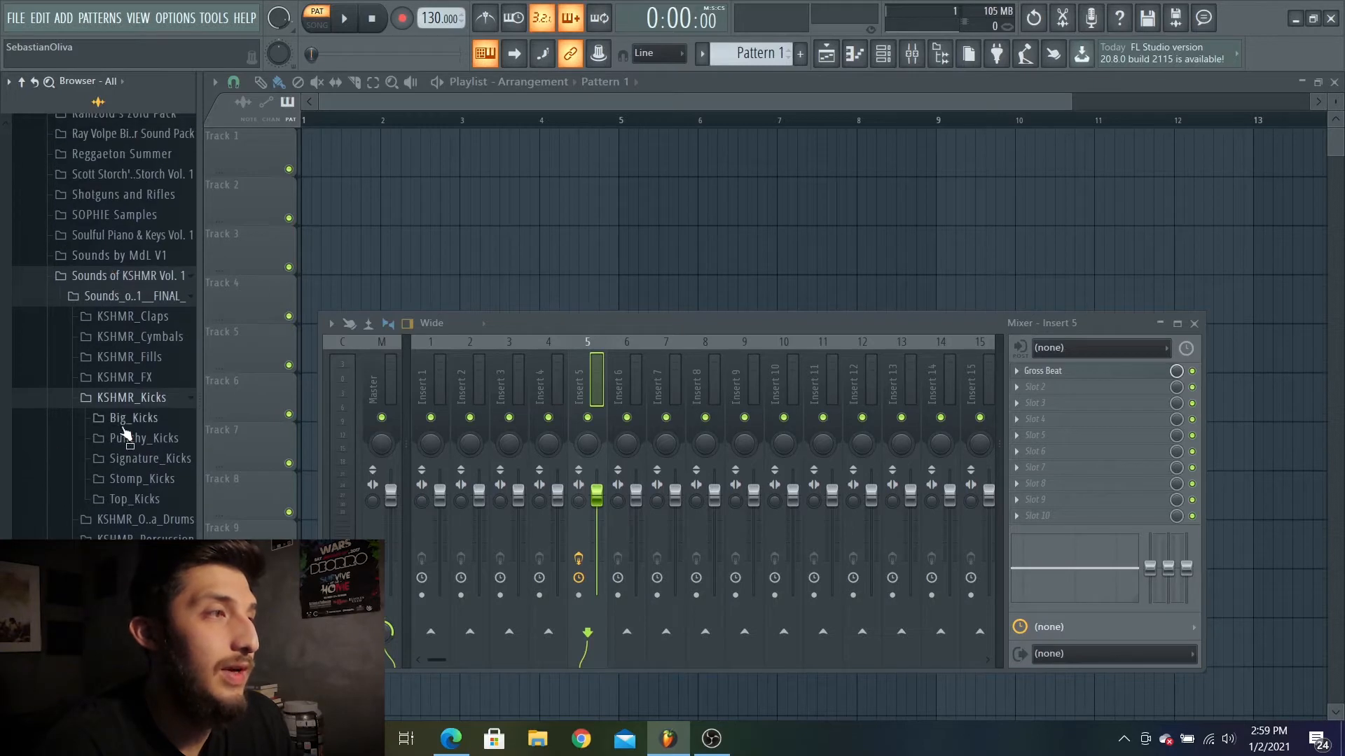
pyautogui.click(143, 438)
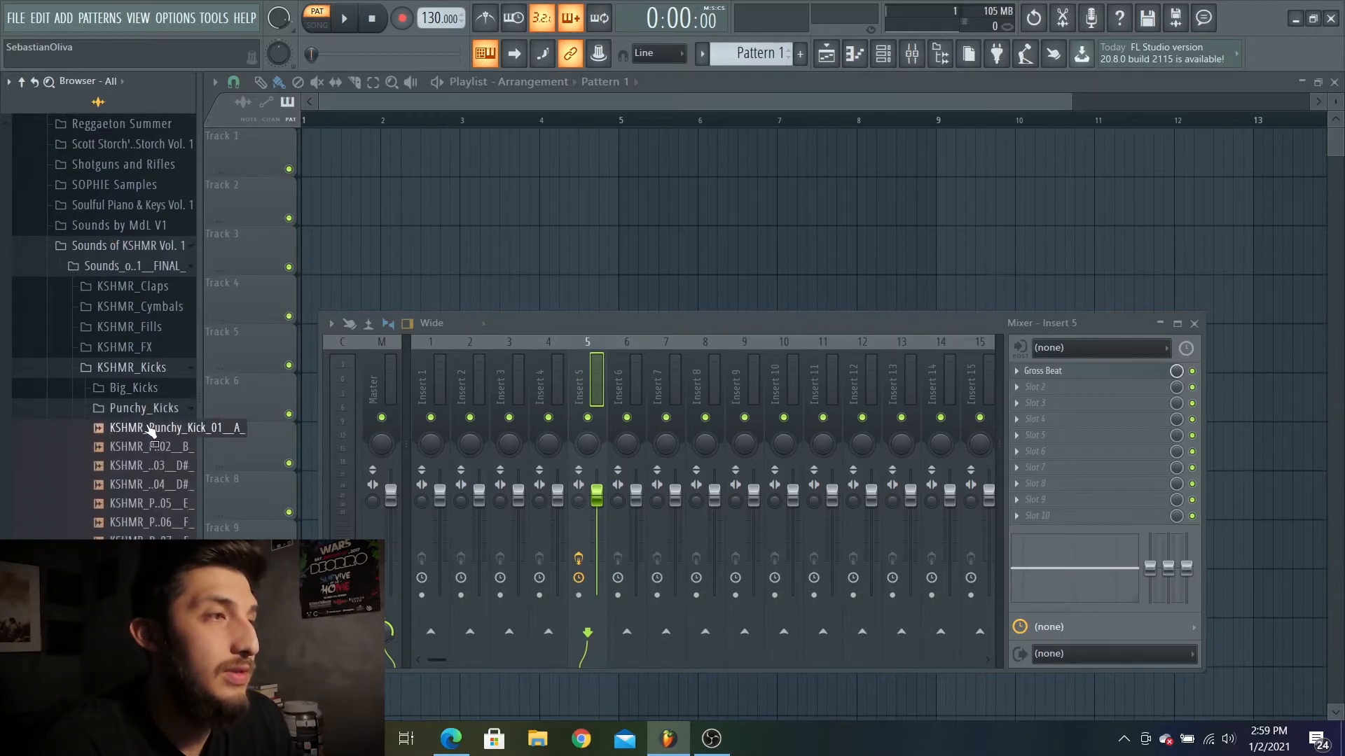
# Audition several kick samples in the Punchy_Kicks folder.
pyautogui.click(149, 431)
pyautogui.click(143, 484)
pyautogui.click(144, 503)
pyautogui.scroll(-3, 143, 421)
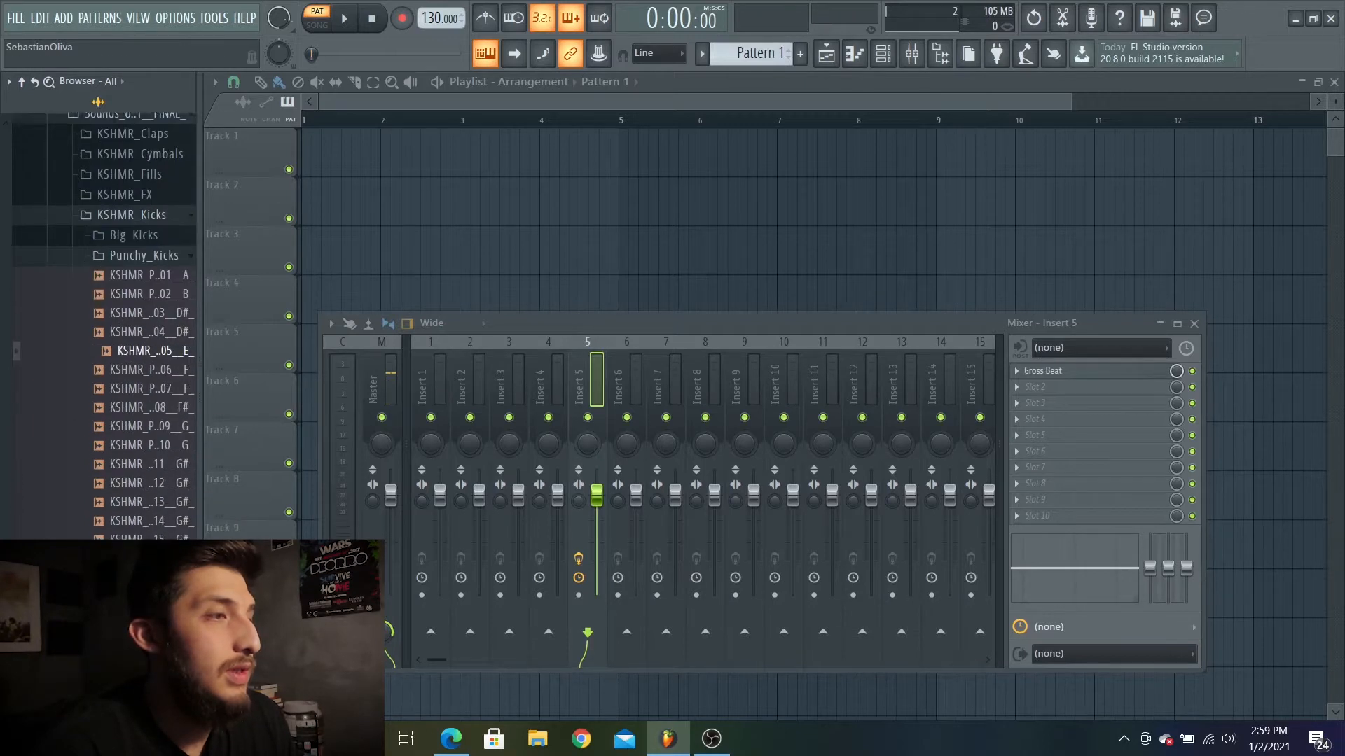
pyautogui.scroll(-1, 139, 490)
pyautogui.click(140, 509)
pyautogui.click(139, 489)
pyautogui.click(138, 450)
pyautogui.click(133, 374)
pyautogui.click(134, 341)
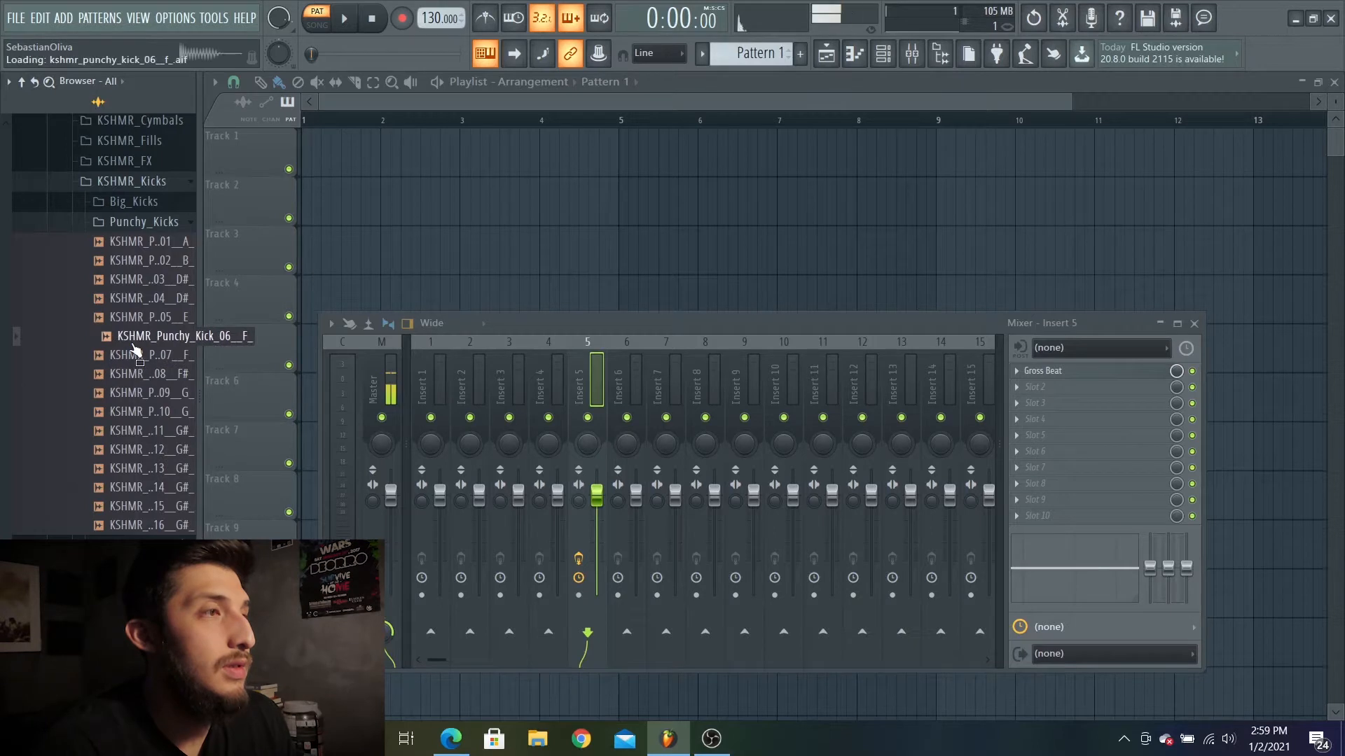
# Place KSHMR_Punchy_Kick_05__E_ at the start of playlist Track 2, with the playback selection covering the first beat.
pyautogui.click(132, 324)
pyautogui.moveTo(133, 332); pyautogui.dragTo(305, 201)
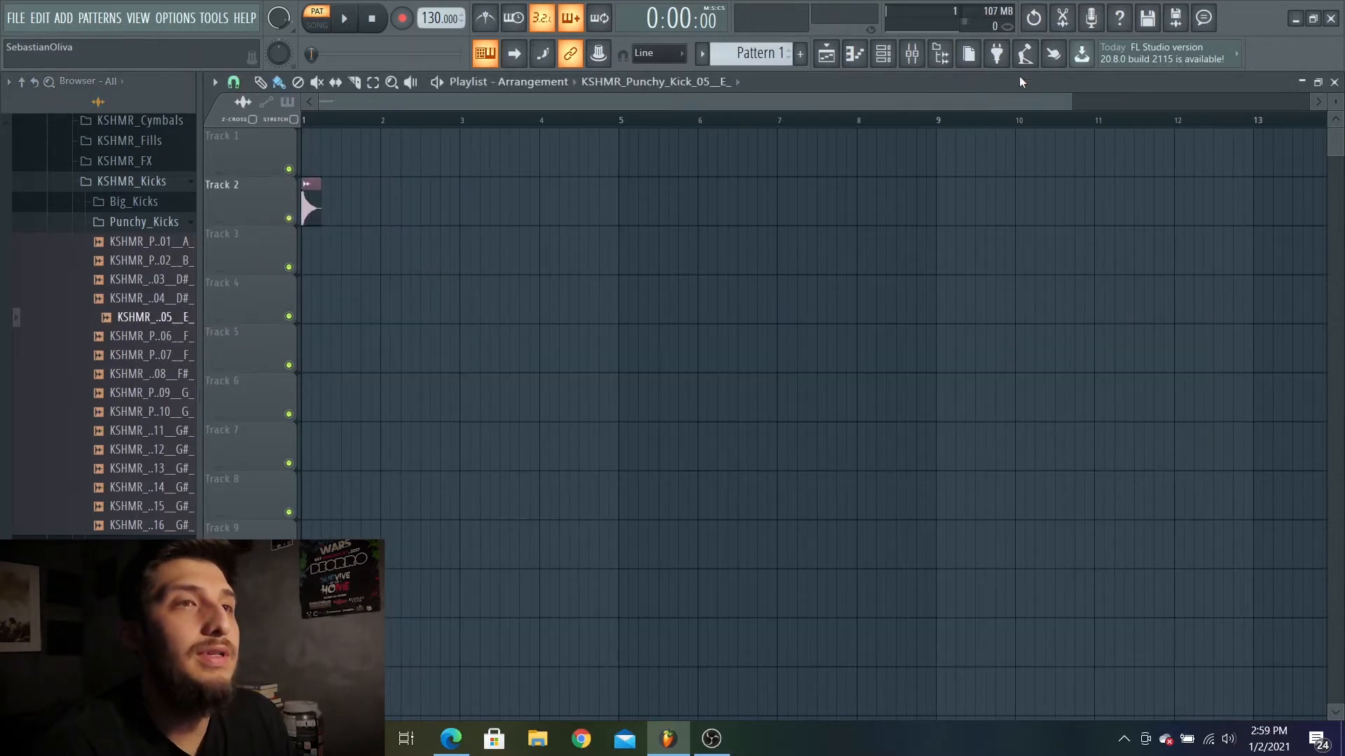
pyautogui.moveTo(1078, 104); pyautogui.dragTo(304, 128)
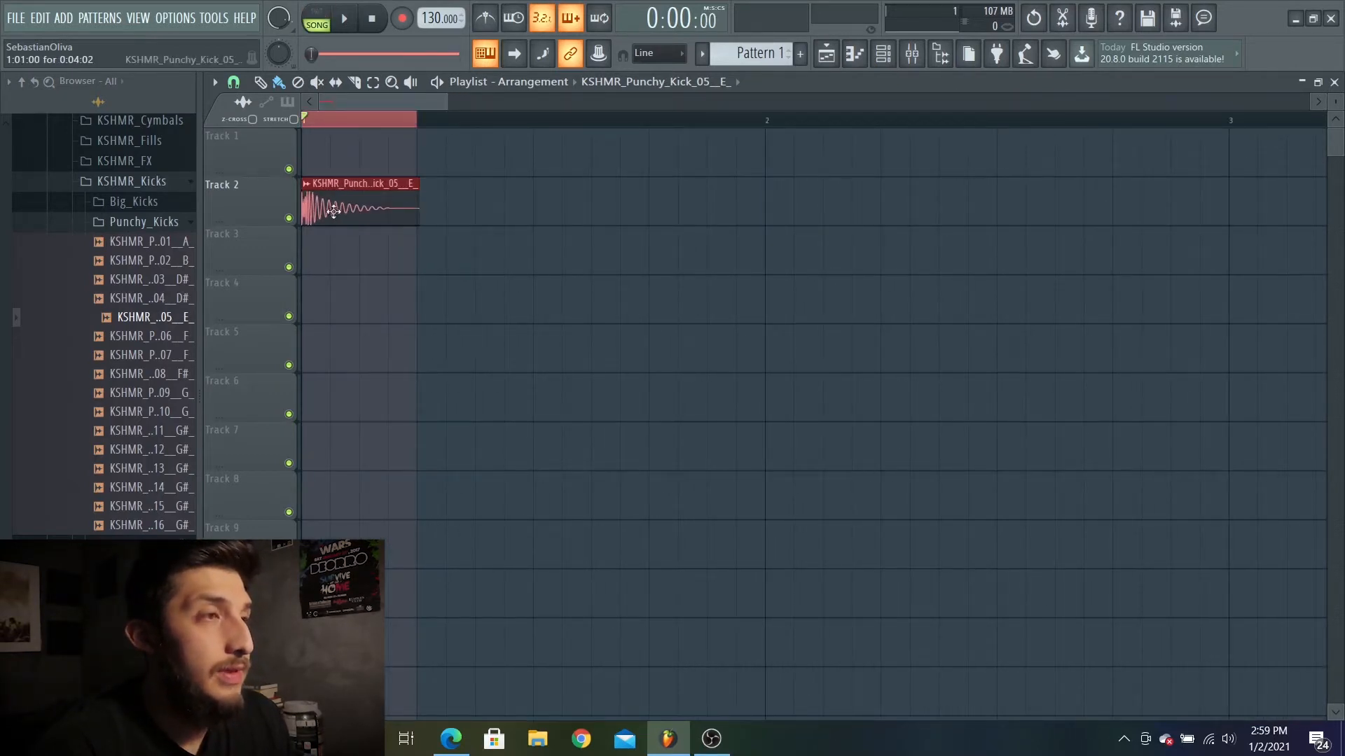
# Show the Unsorted channels in the channel rack and add a FLEX instrument.
pyautogui.doubleClick(357, 199)
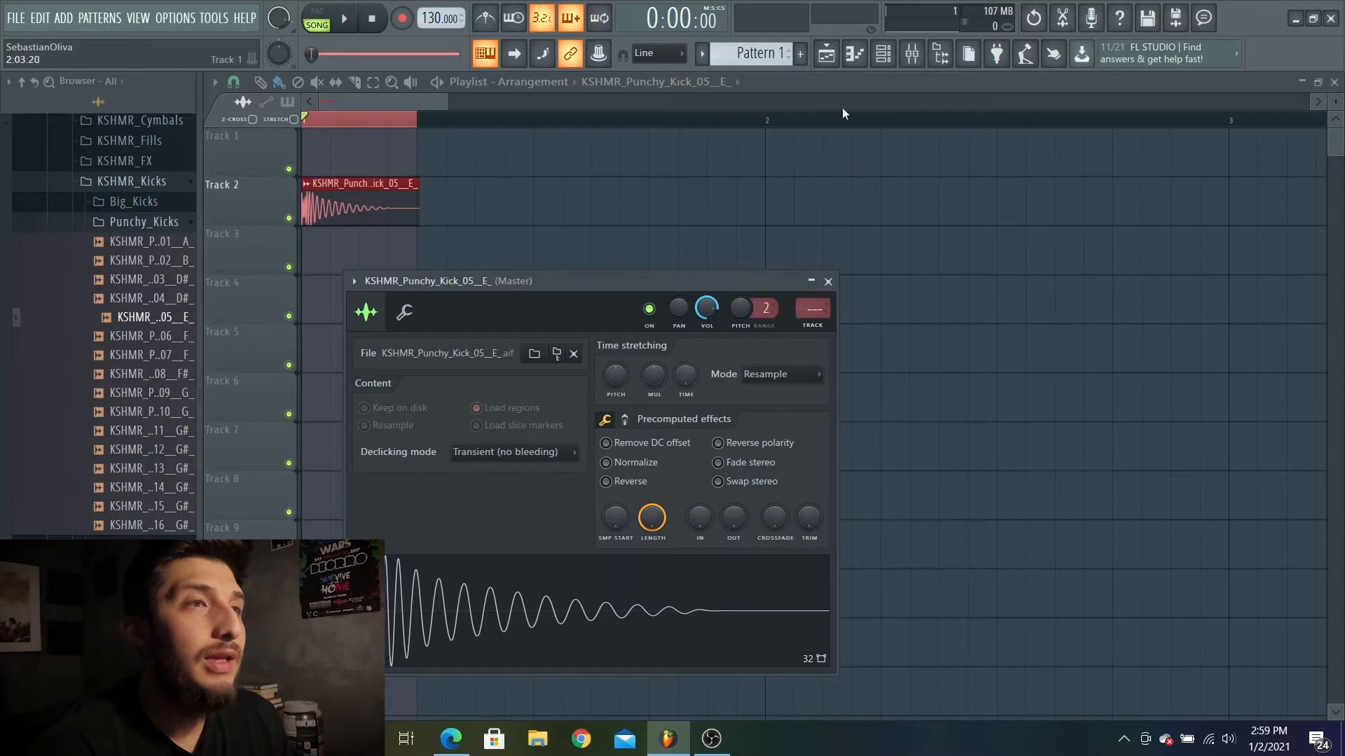
pyautogui.click(883, 54)
pyautogui.click(800, 54)
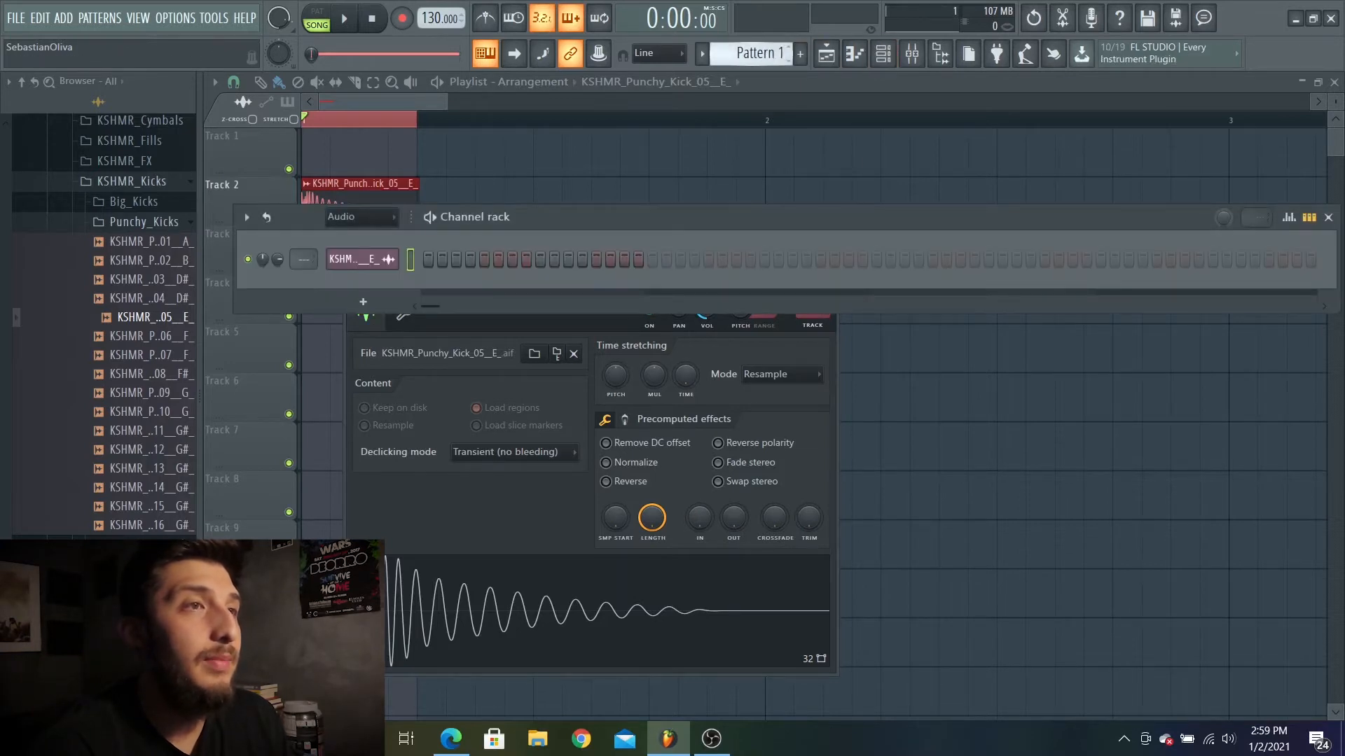
pyautogui.scroll(1, 762, 54)
pyautogui.click(354, 219)
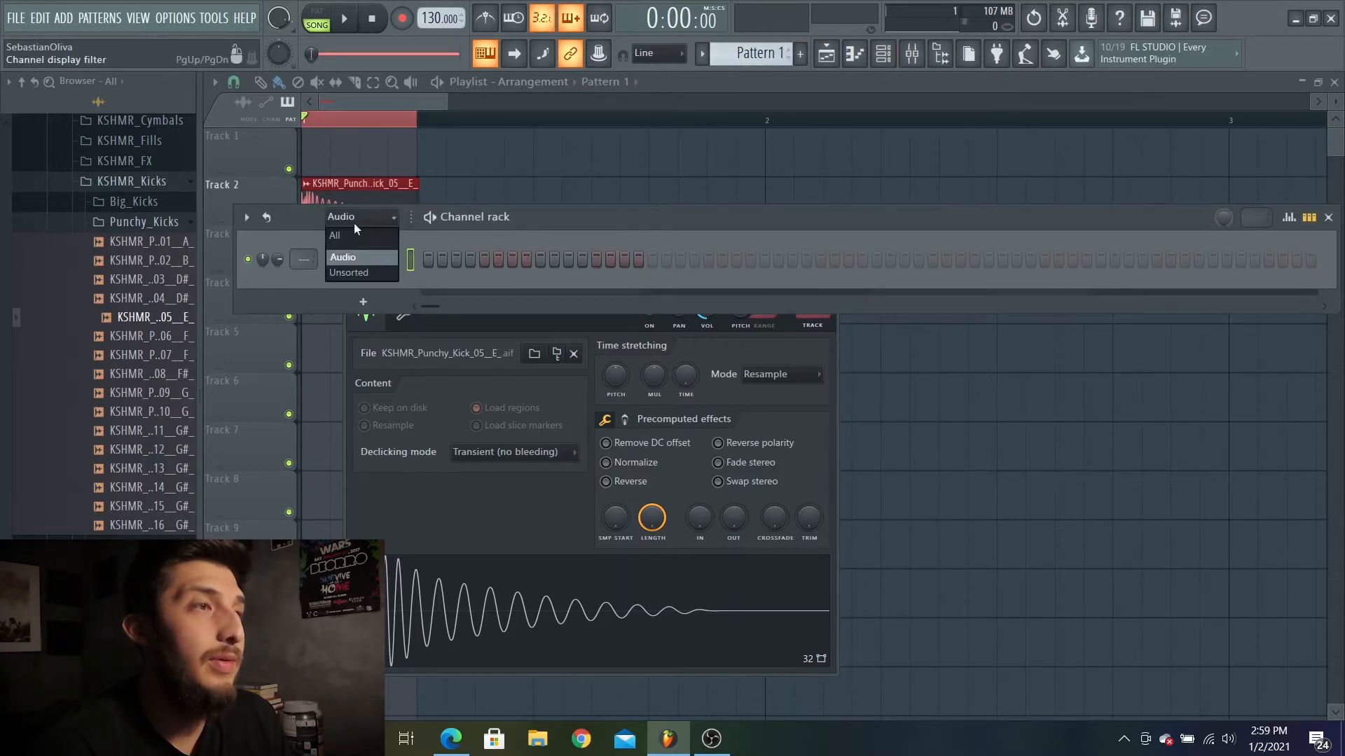
pyautogui.click(355, 270)
pyautogui.click(64, 21)
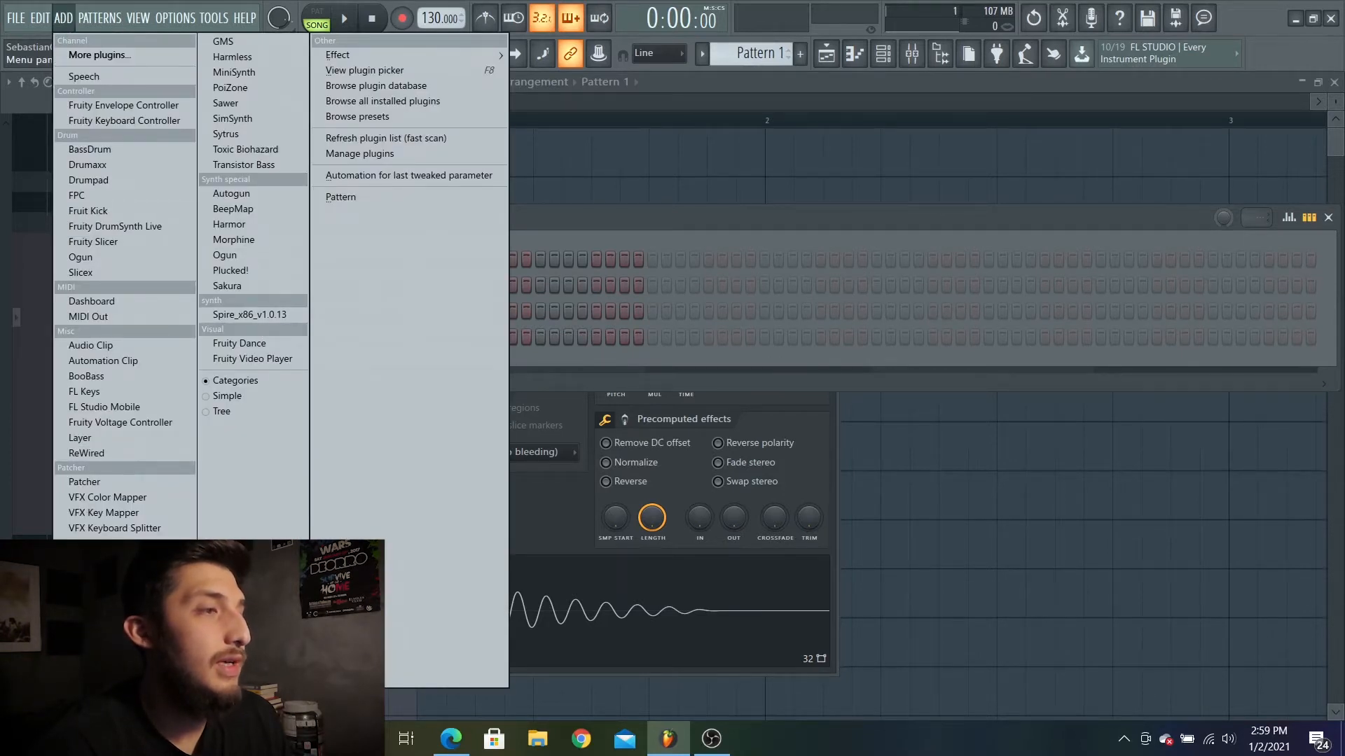
pyautogui.click(80, 663)
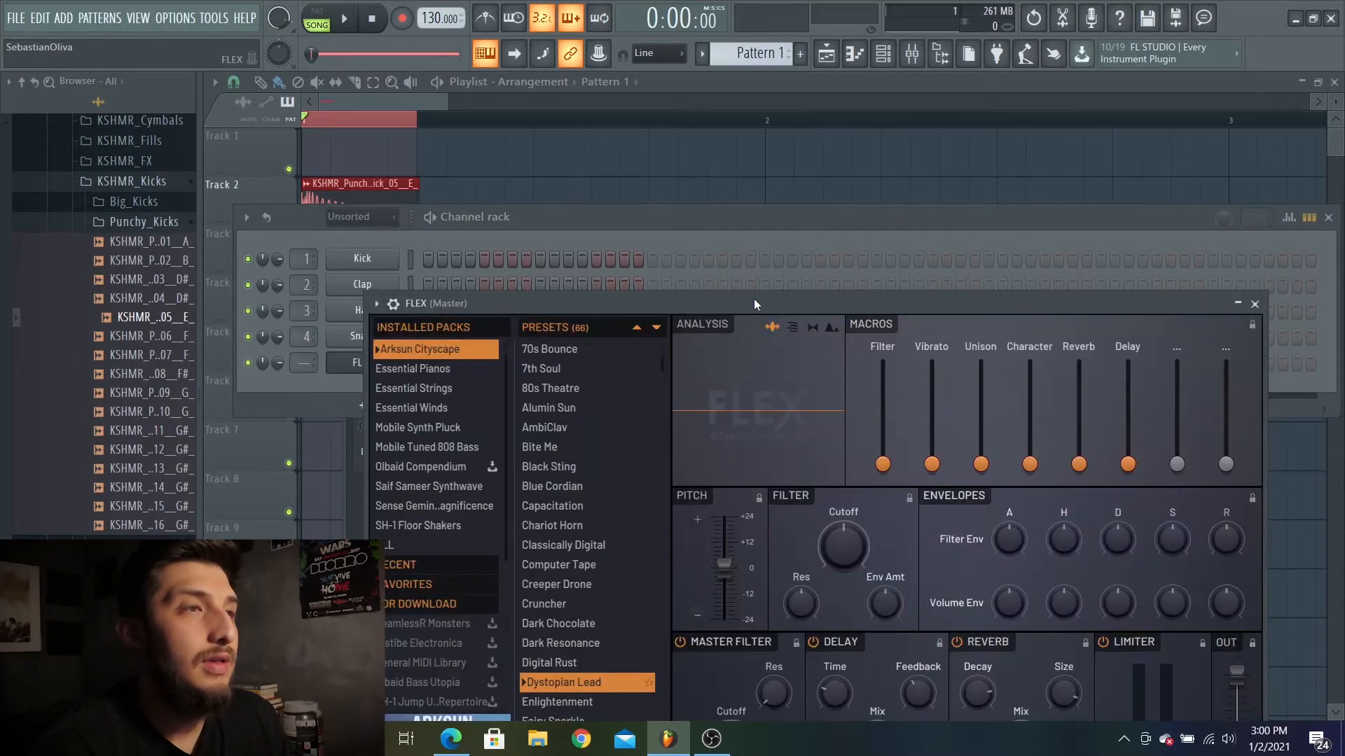
# Load the 808 Amped preset from the Mobile Tuned 808 Bass pack in FLEX.
pyautogui.moveTo(753, 301); pyautogui.dragTo(782, 150)
pyautogui.click(470, 295)
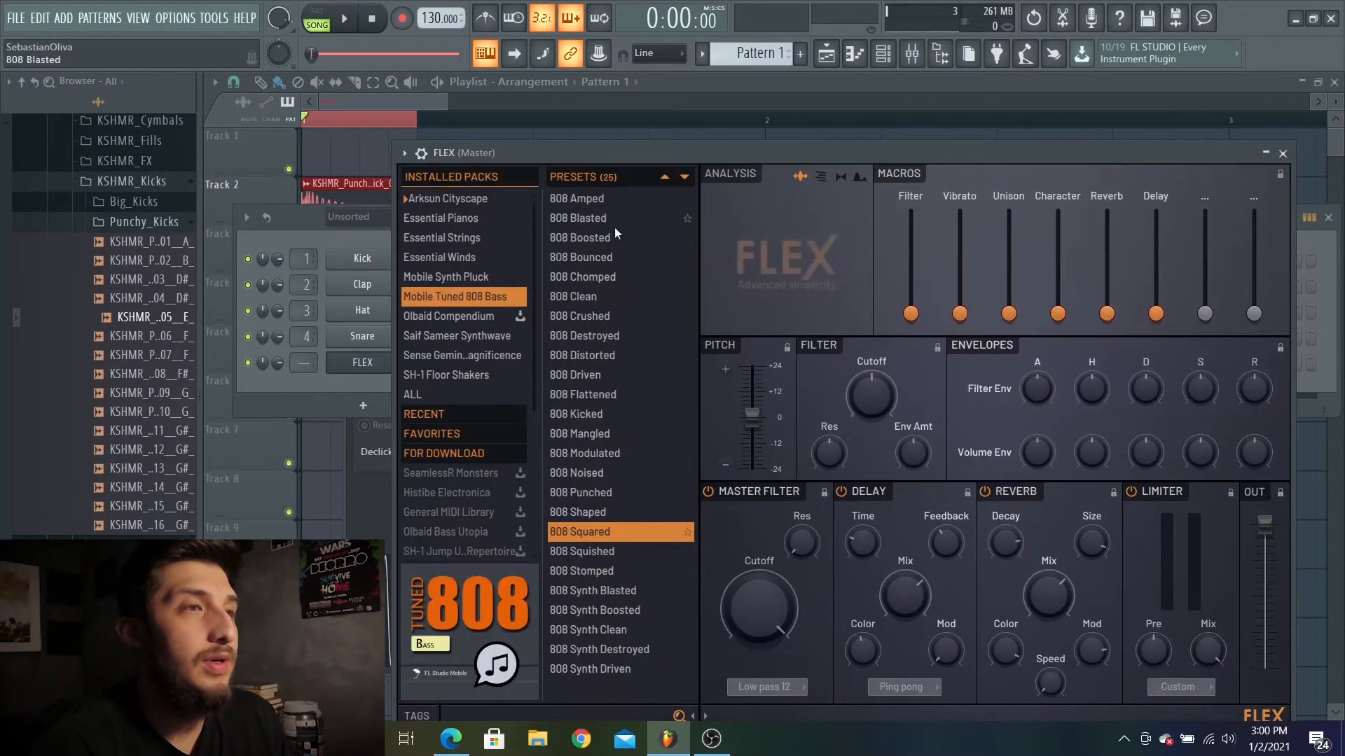
pyautogui.click(590, 230)
pyautogui.click(611, 198)
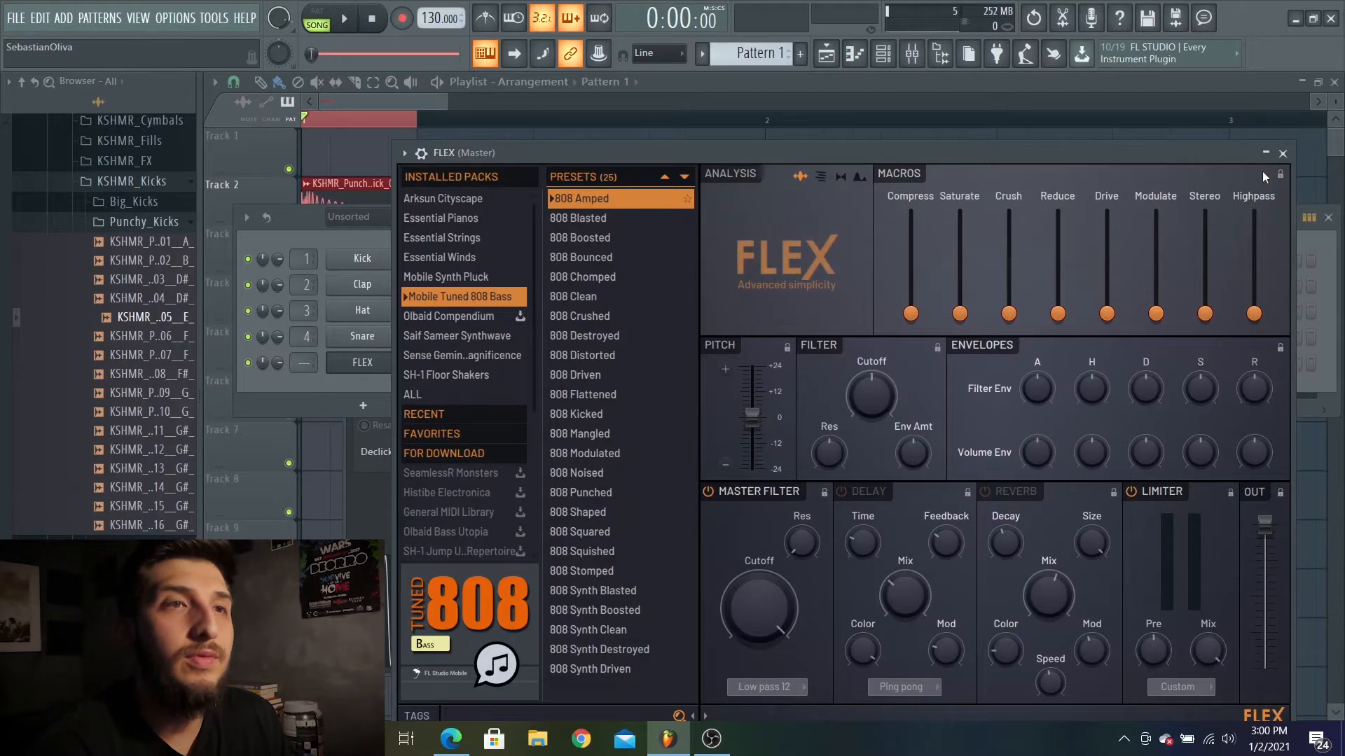
# Draw a one-bar E5 note at the start of the FLEX piano roll.
pyautogui.click(1283, 153)
pyautogui.rightClick(371, 360)
pyautogui.click(460, 357)
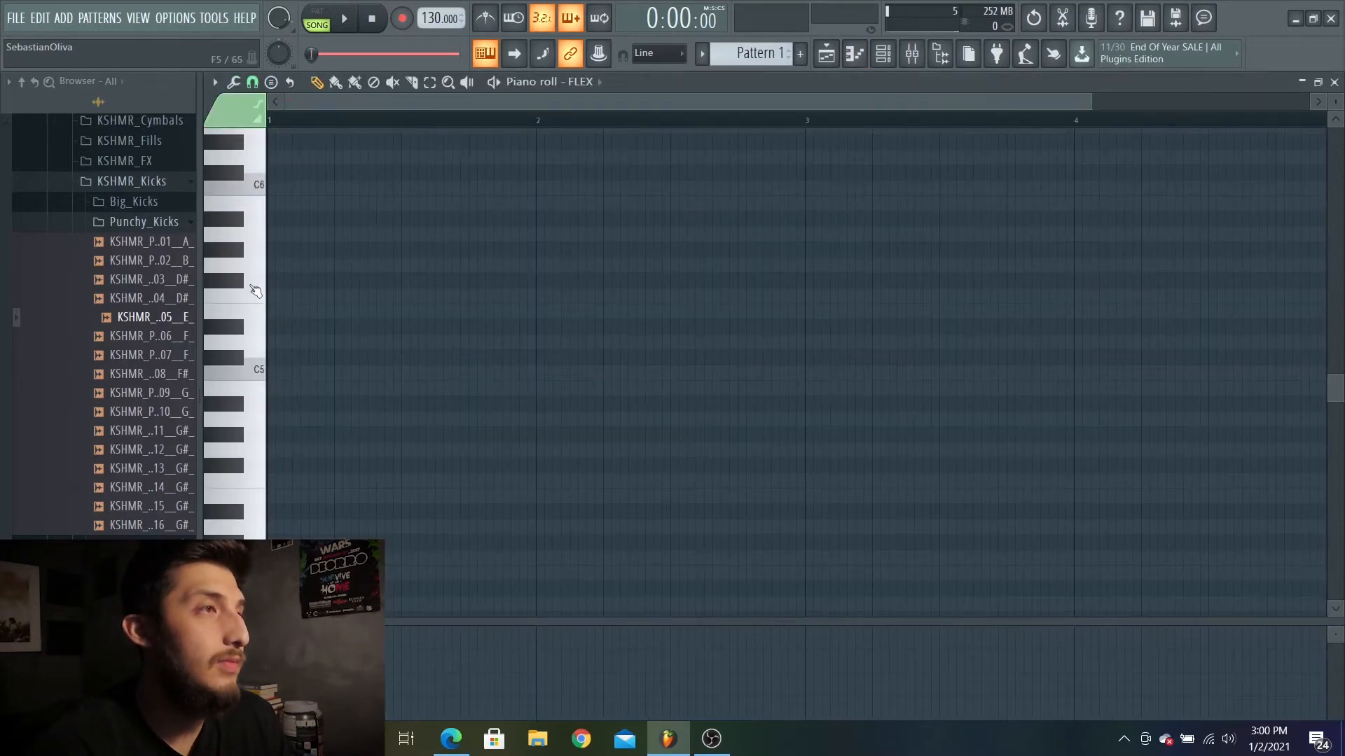
pyautogui.click(277, 312)
pyautogui.moveTo(300, 312); pyautogui.dragTo(540, 323)
# Place Pattern 1 at the start of playlist Track 3, beneath the kick.
pyautogui.click(828, 53)
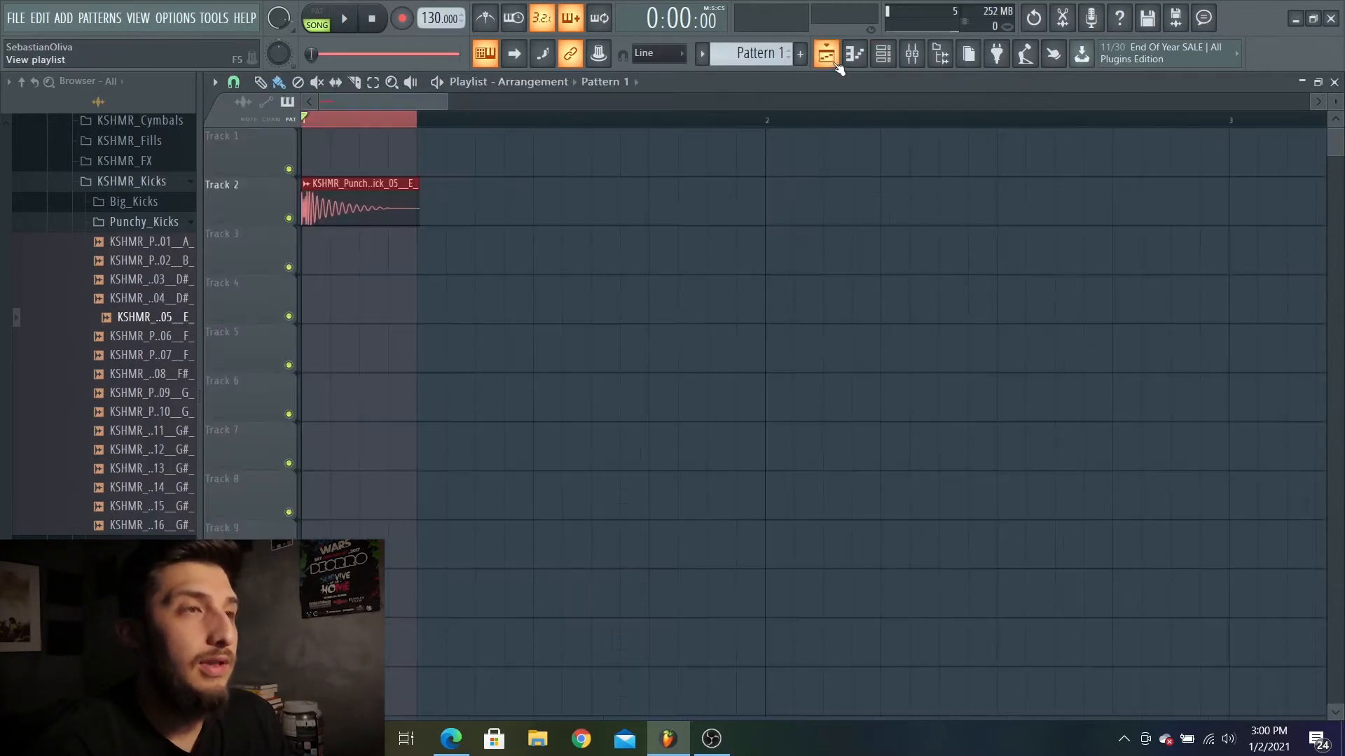
pyautogui.click(625, 243)
pyautogui.moveTo(625, 243); pyautogui.dragTo(393, 242)
# Shorten the FLEX E5 note to about one beat to match the kick and play the loop.
pyautogui.doubleClick(417, 262)
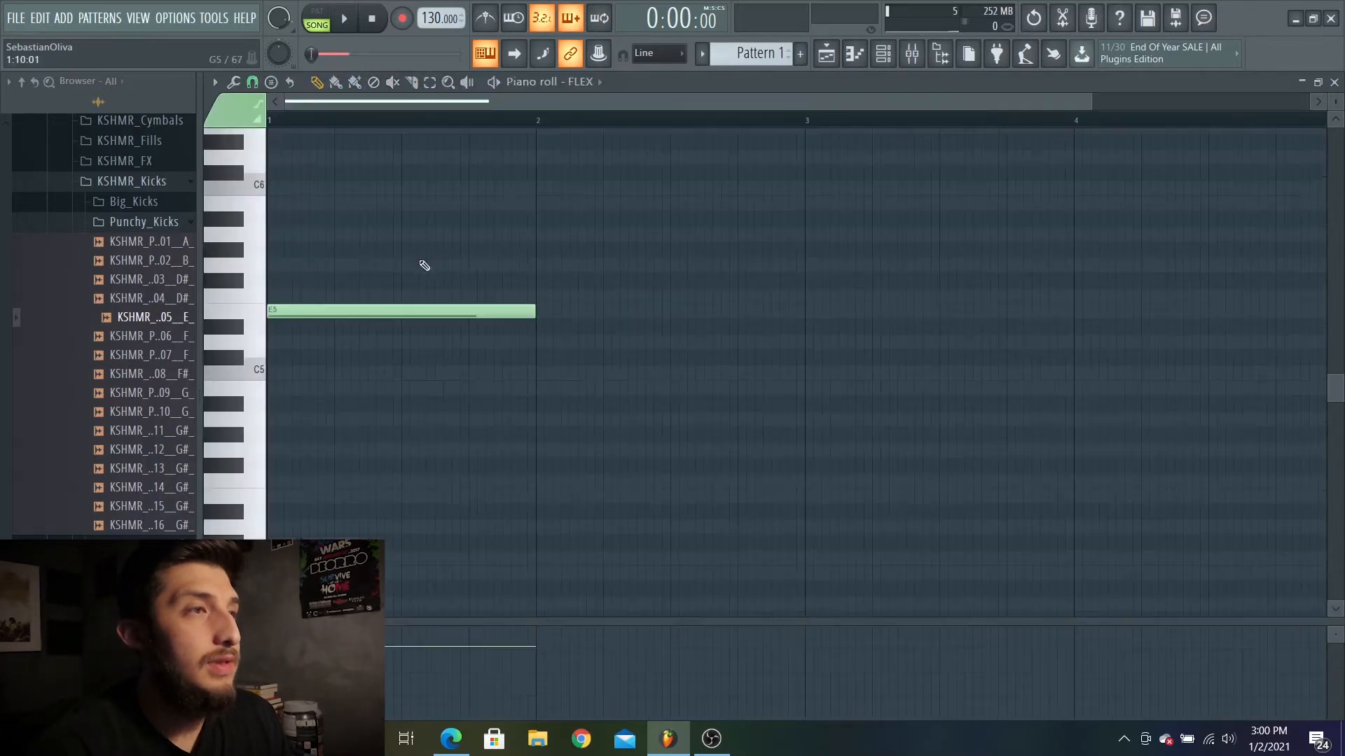
pyautogui.moveTo(537, 314); pyautogui.dragTo(330, 326)
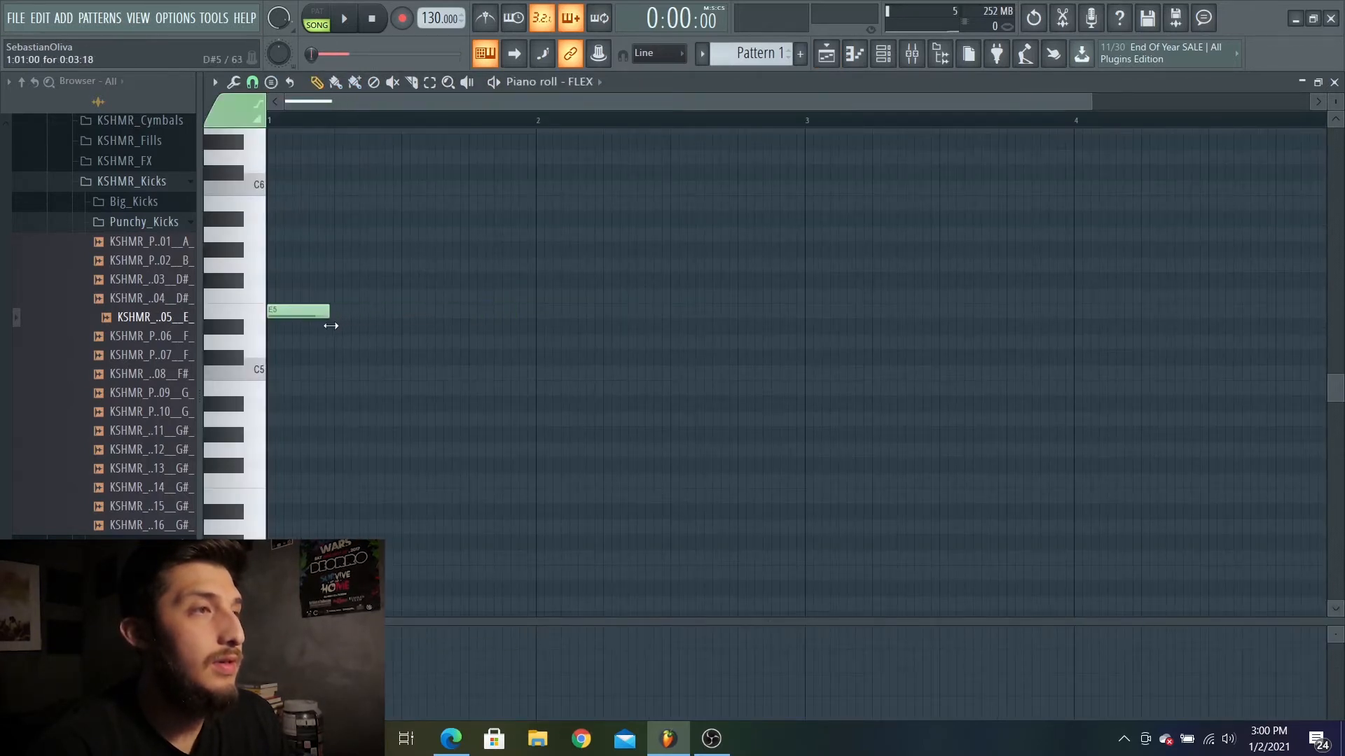
pyautogui.click(826, 54)
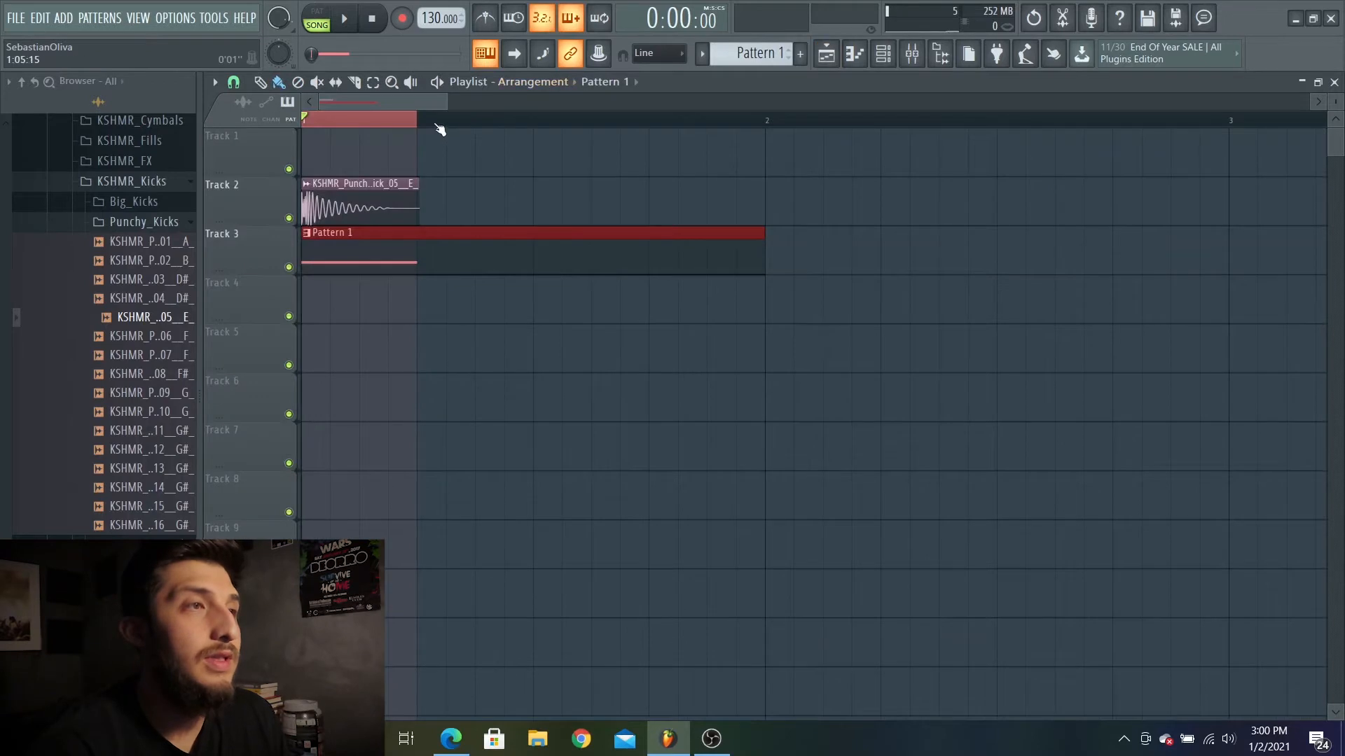
pyautogui.press('space')
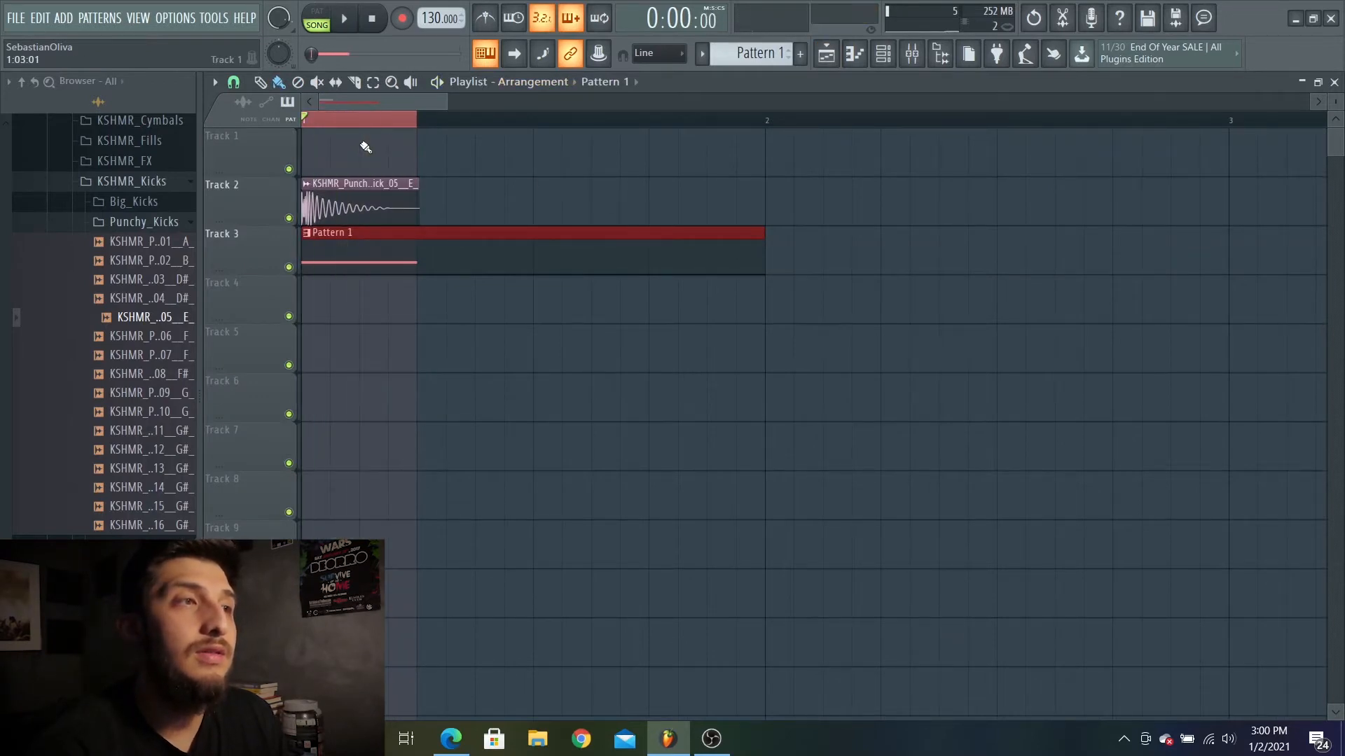
pyautogui.press('space')
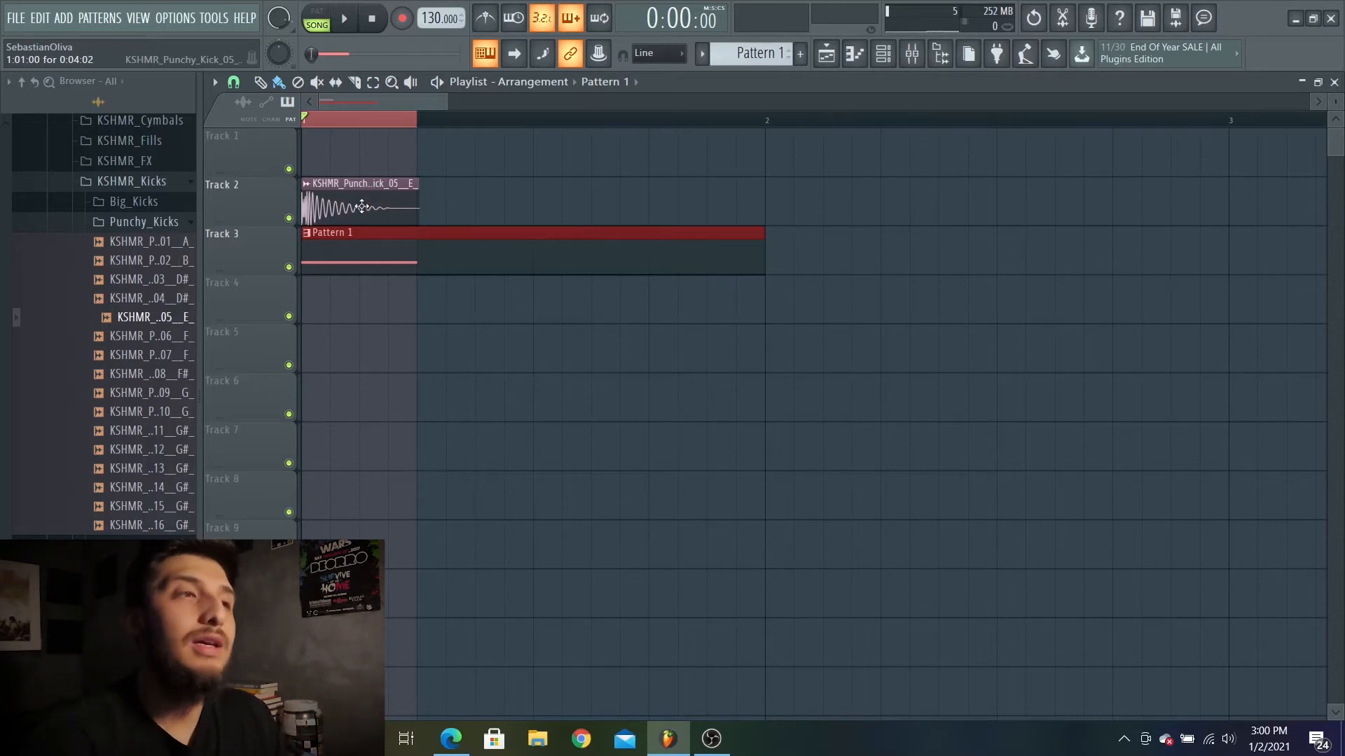
# Route the FLEX channel to mixer track 5, where Gross Beat is loaded.
pyautogui.click(911, 60)
pyautogui.click(883, 56)
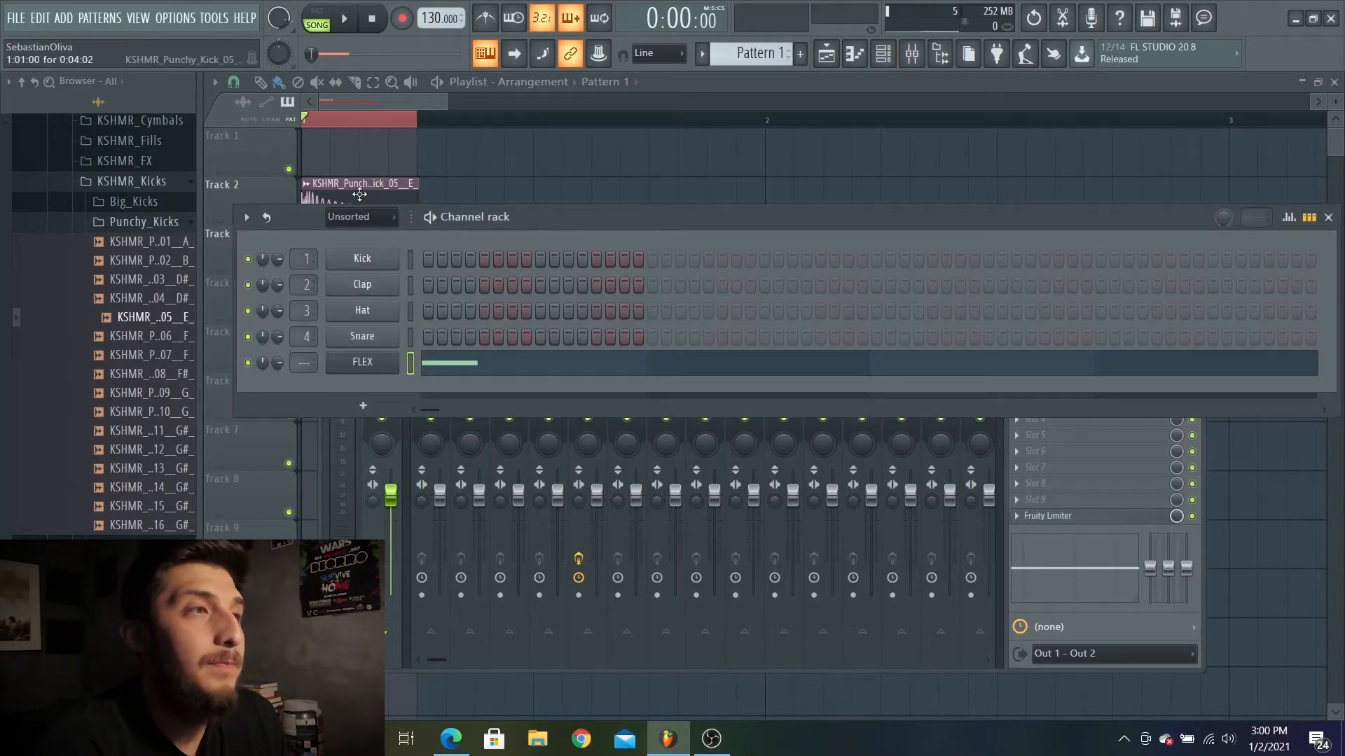
pyautogui.click(362, 363)
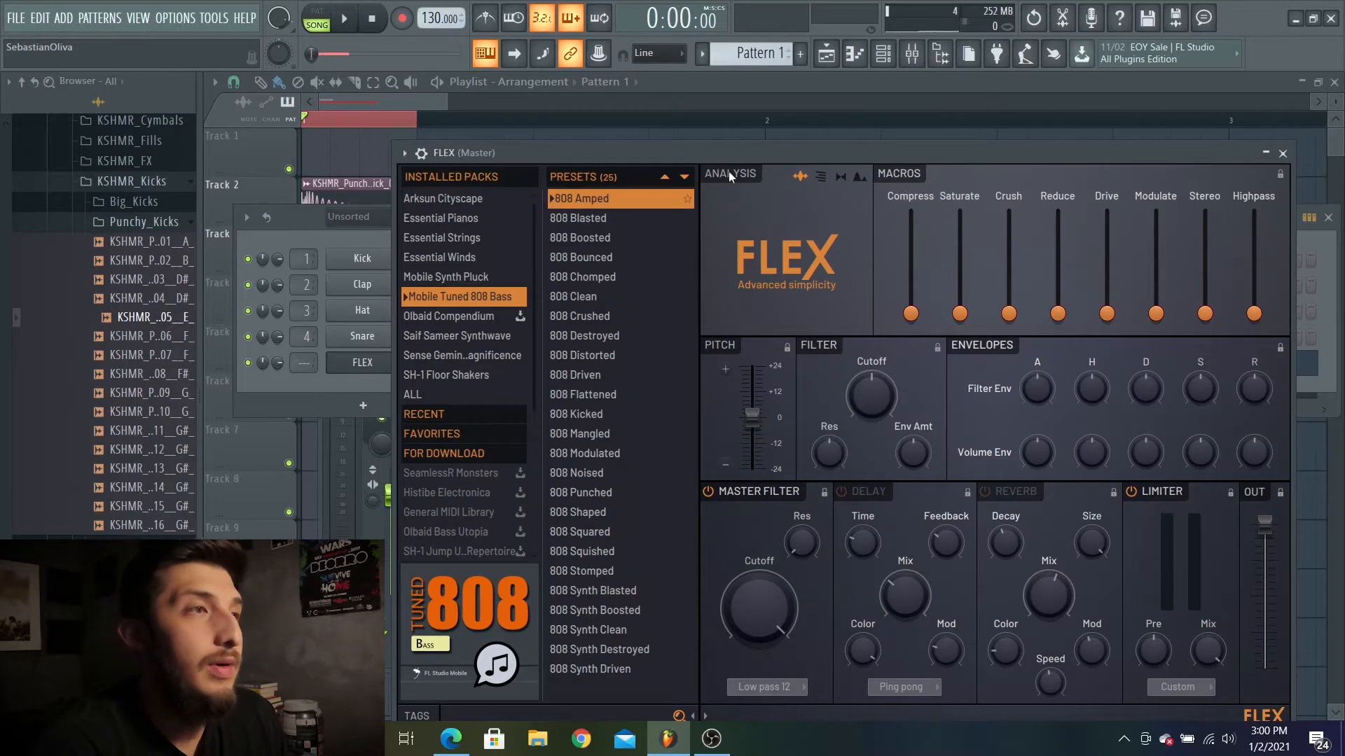
pyautogui.click(421, 152)
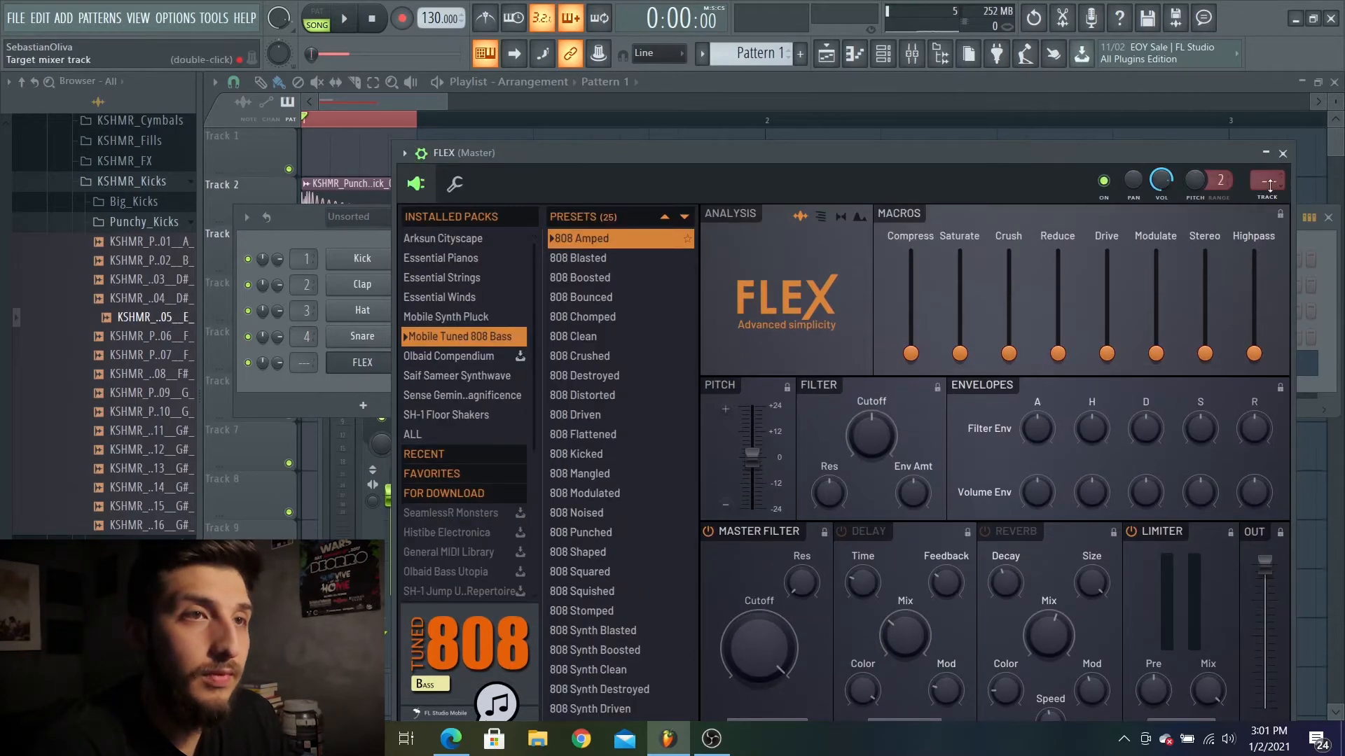
pyautogui.moveTo(1267, 181); pyautogui.dragTo(1267, 165)
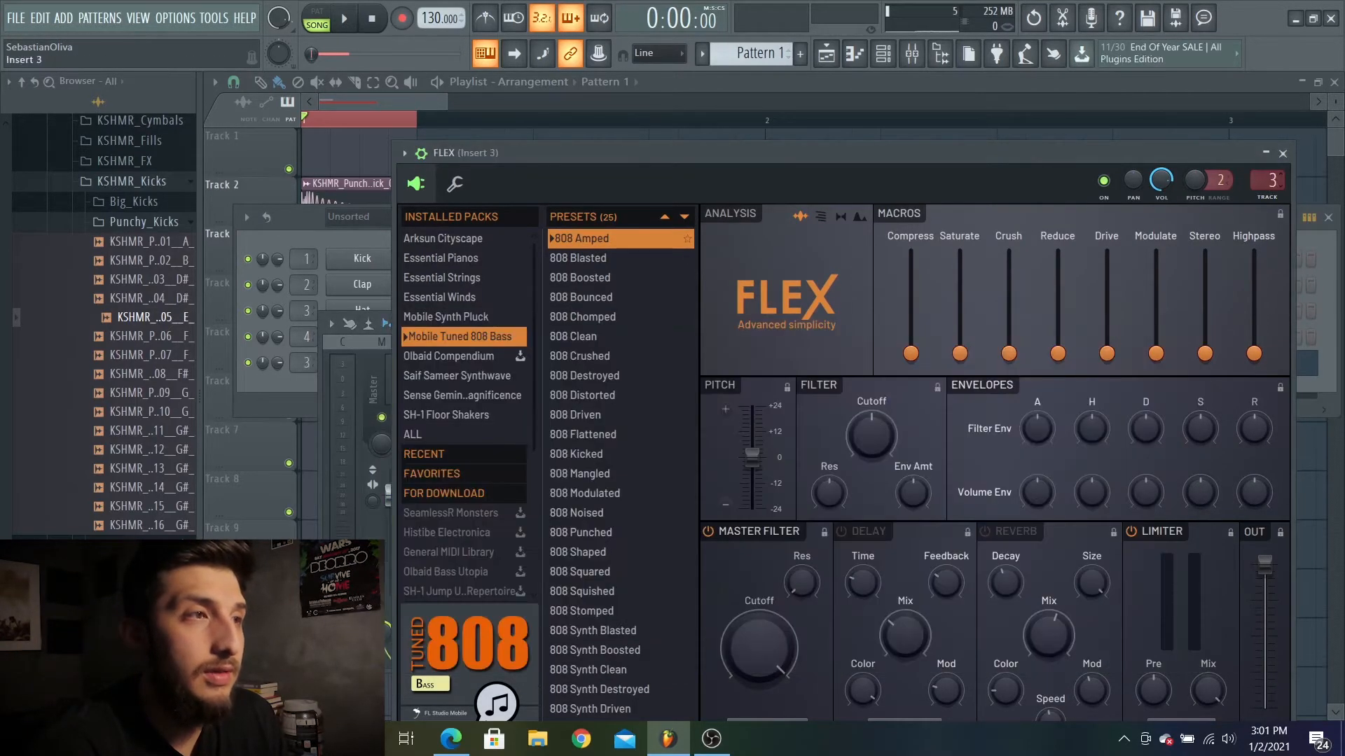
pyautogui.moveTo(1143, 157); pyautogui.dragTo(197, 185)
pyautogui.scroll(1, 319, 210)
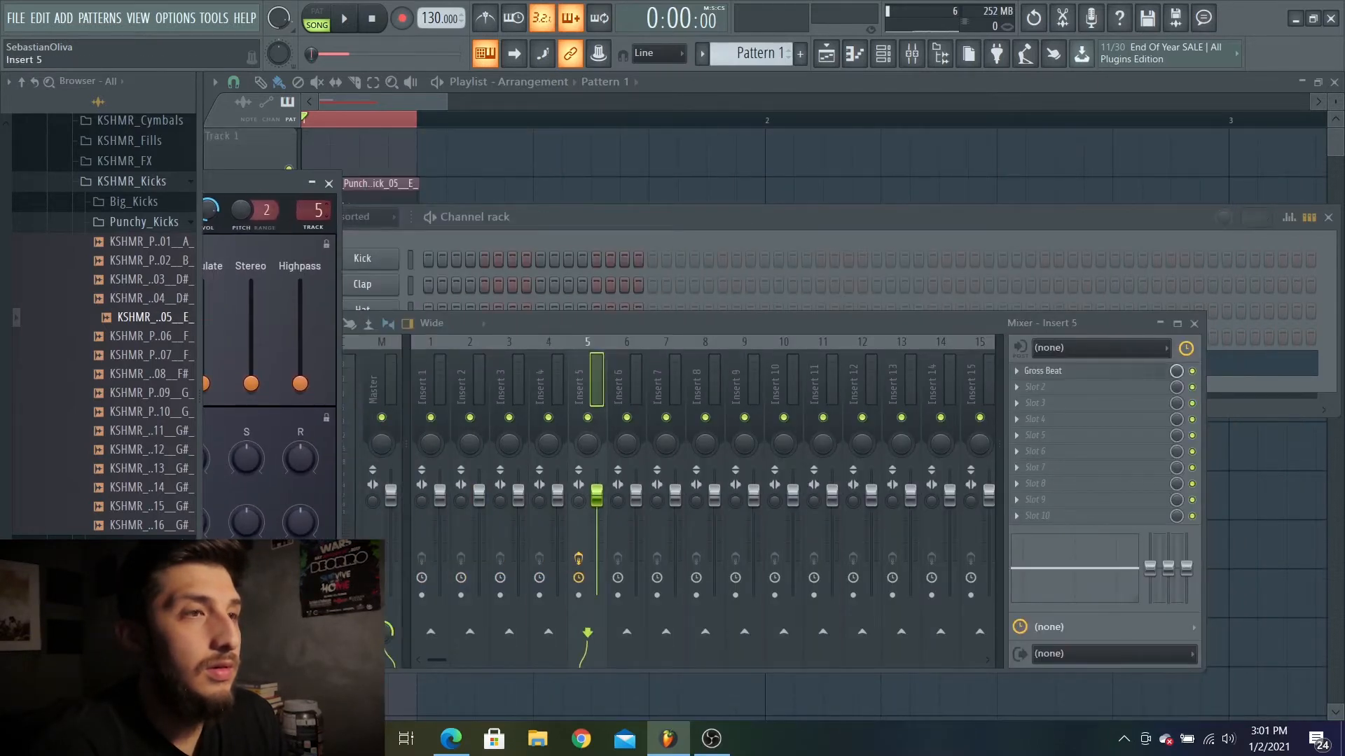
pyautogui.click(328, 183)
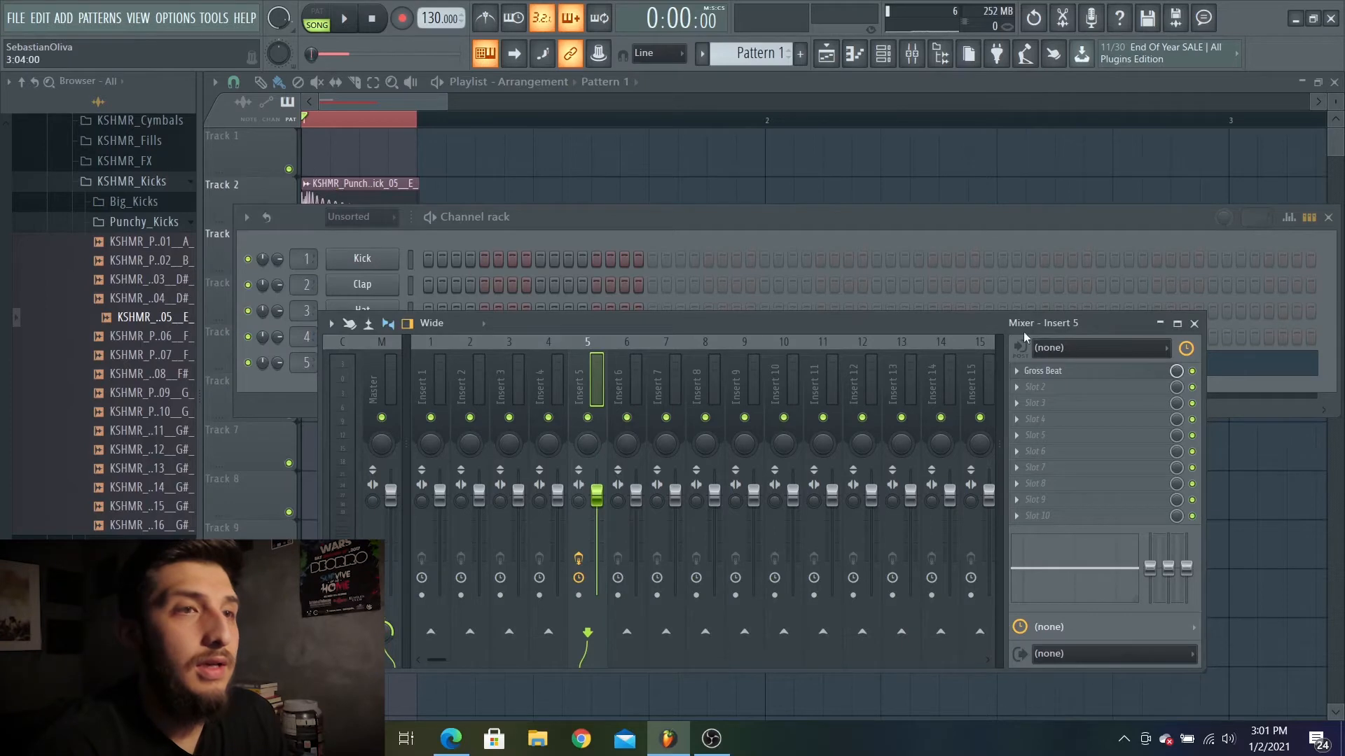
# Open Gross Beat on Insert 5 and play the loop to hear its sidechain effect.
pyautogui.click(1114, 373)
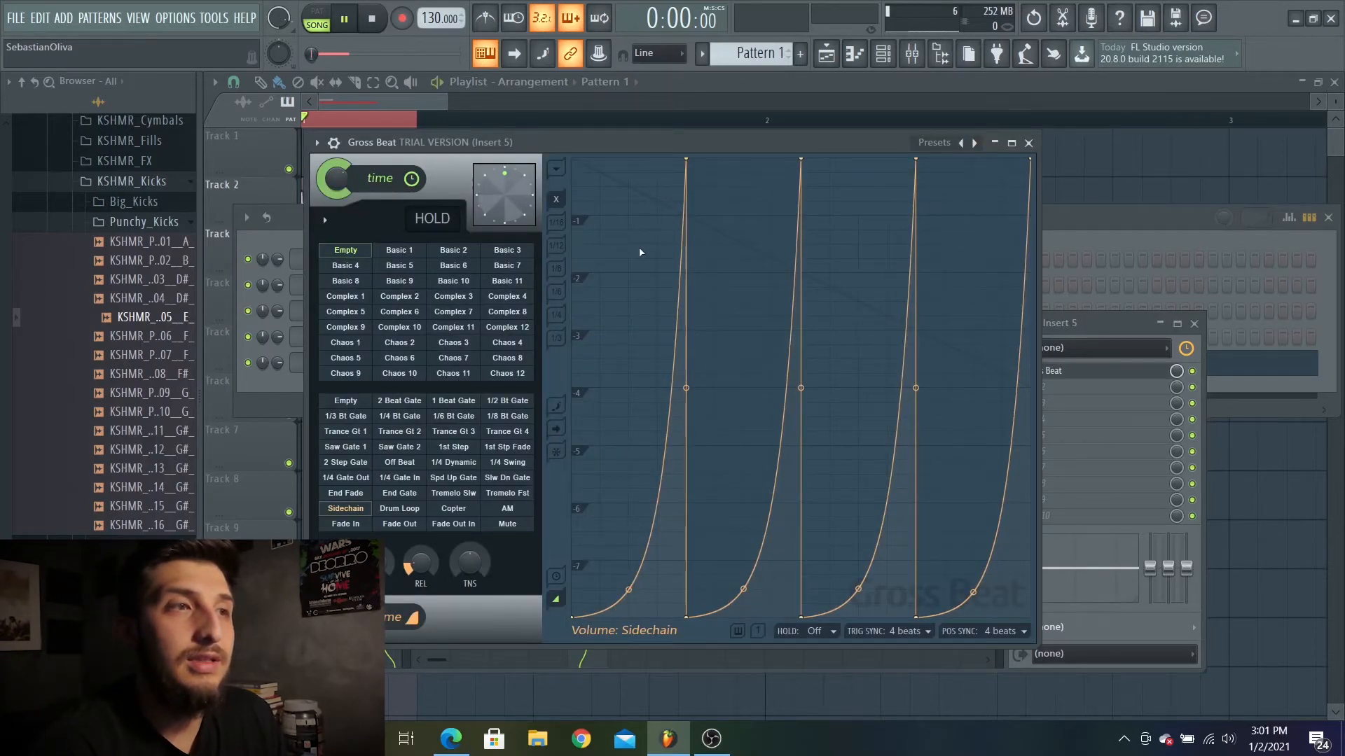
pyautogui.press('space')
pyautogui.press('space')
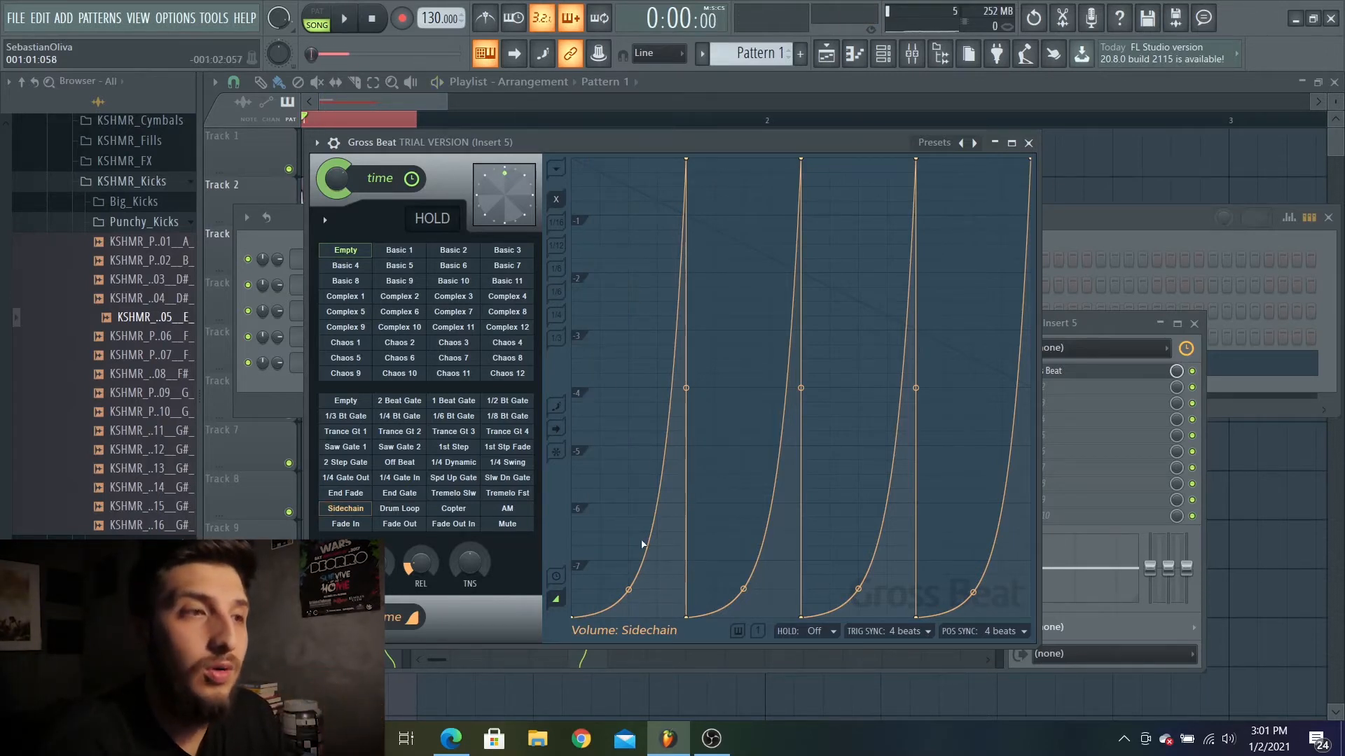
# Reset the first beat's volume curve to a straight line and bend its tension upward to about 91%.
pyautogui.rightClick(630, 590)
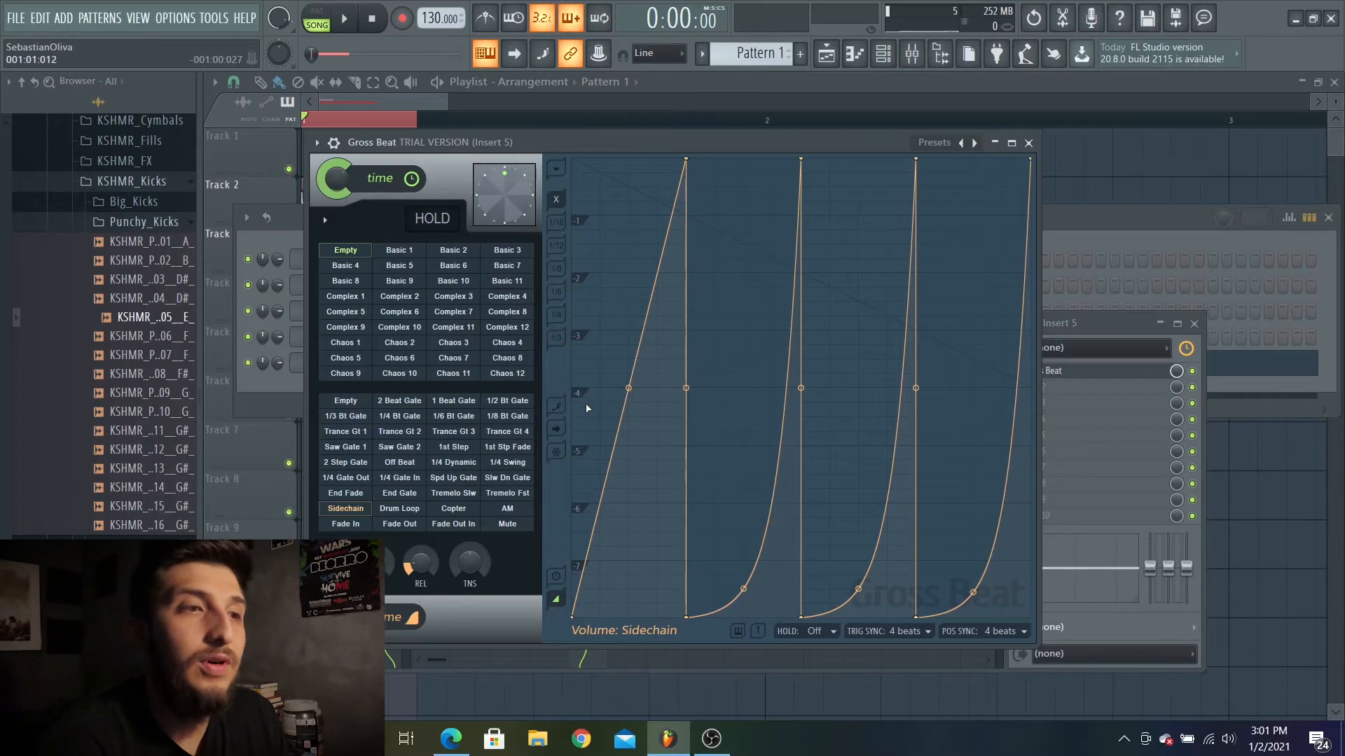
pyautogui.press('space')
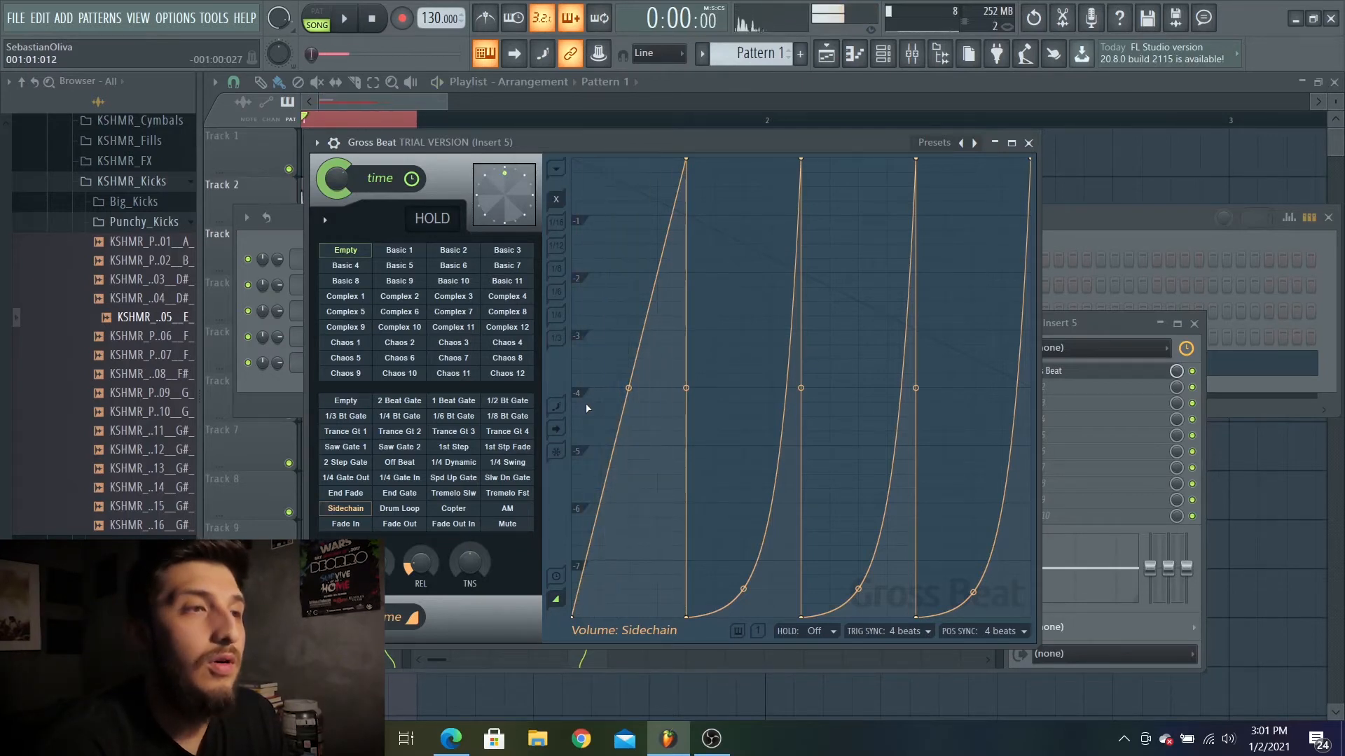
pyautogui.moveTo(628, 387); pyautogui.dragTo(628, 160)
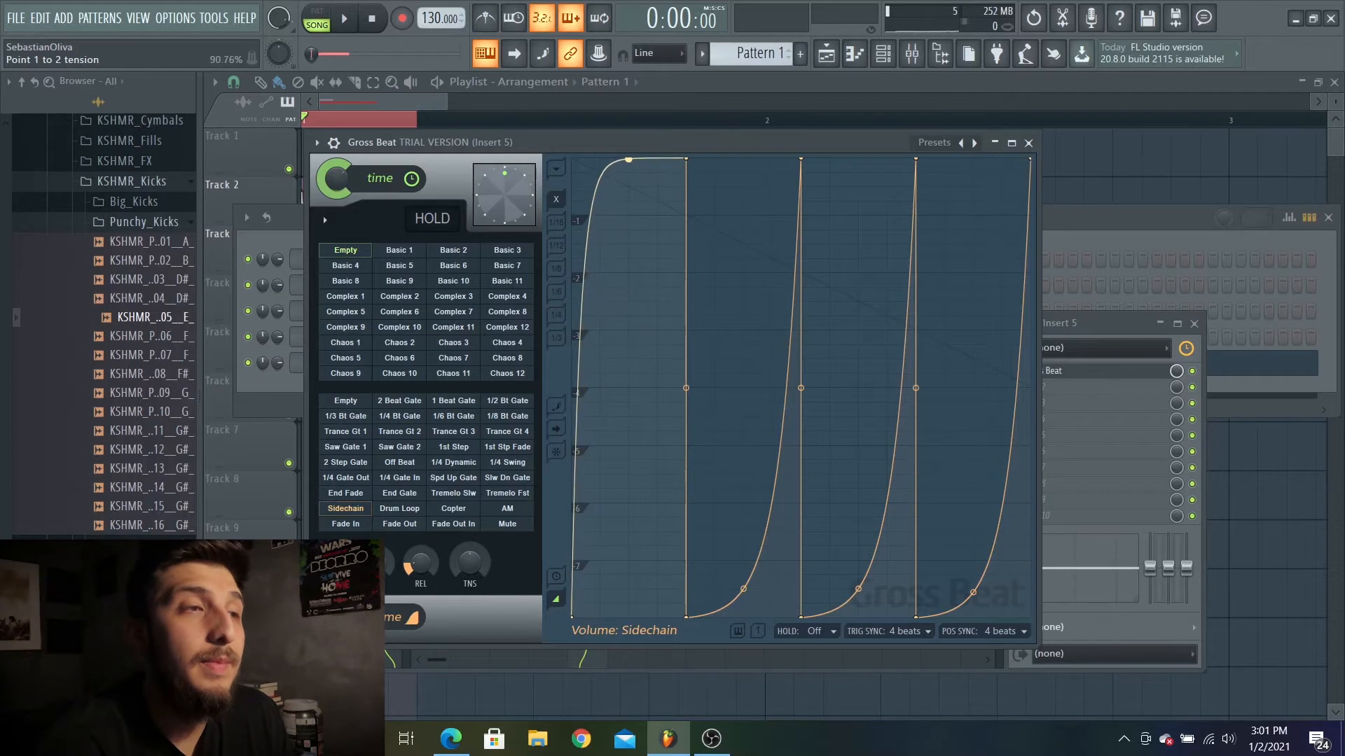
# Add a zero-volume point in the first beat of the Gross Beat envelope and move it to about a quarter of the beat.
pyautogui.click(605, 391)
pyautogui.moveTo(606, 391); pyautogui.dragTo(630, 653)
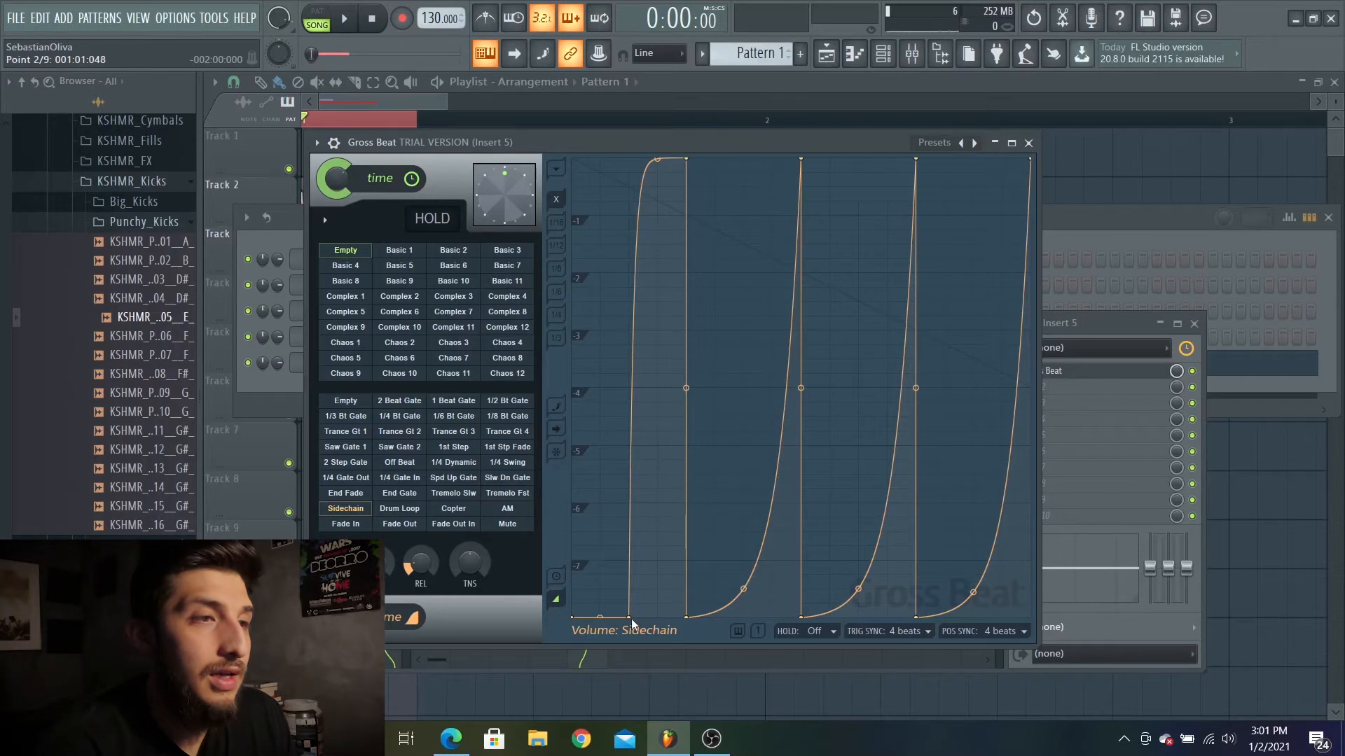
pyautogui.moveTo(634, 619); pyautogui.dragTo(600, 617)
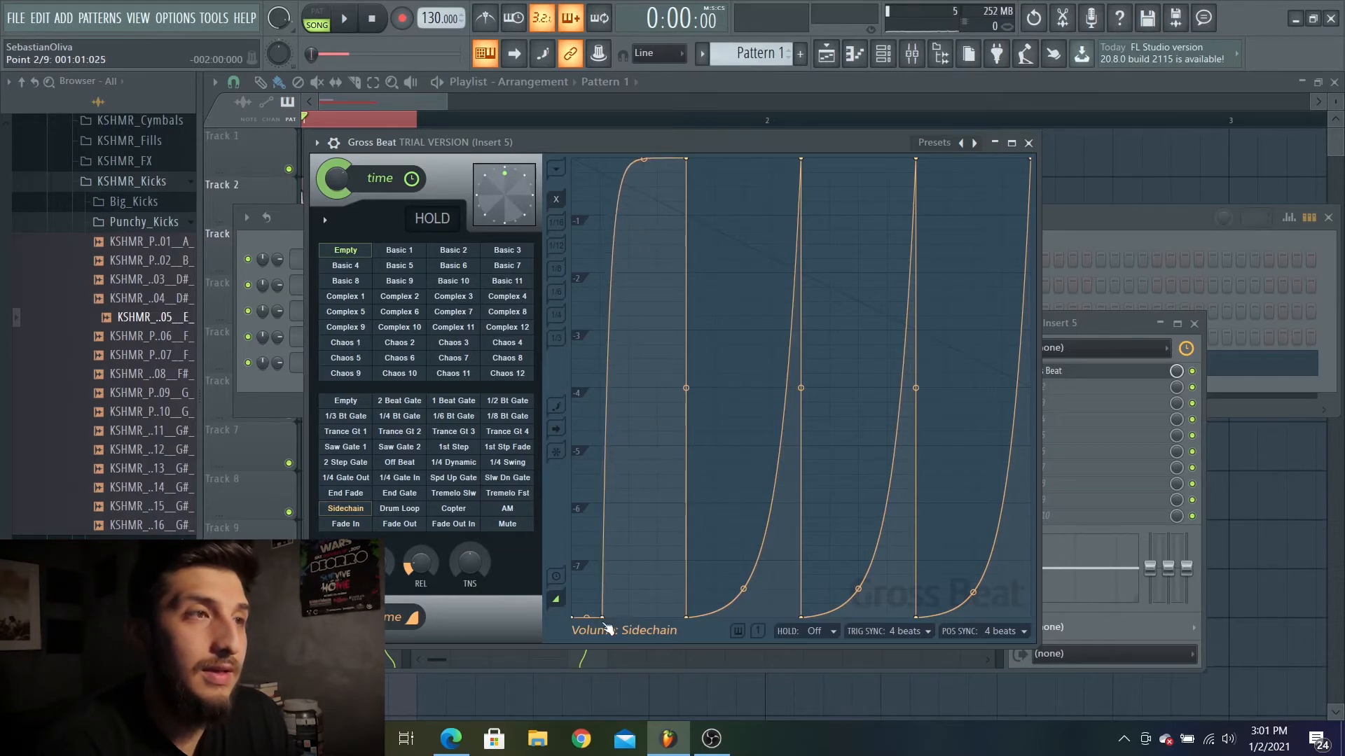
# Move the zero-volume point earlier in small amounts, close to the start of the beat, playing the loop between adjustments.
pyautogui.press('space')
pyautogui.press('space')
pyautogui.moveTo(602, 619); pyautogui.dragTo(597, 619)
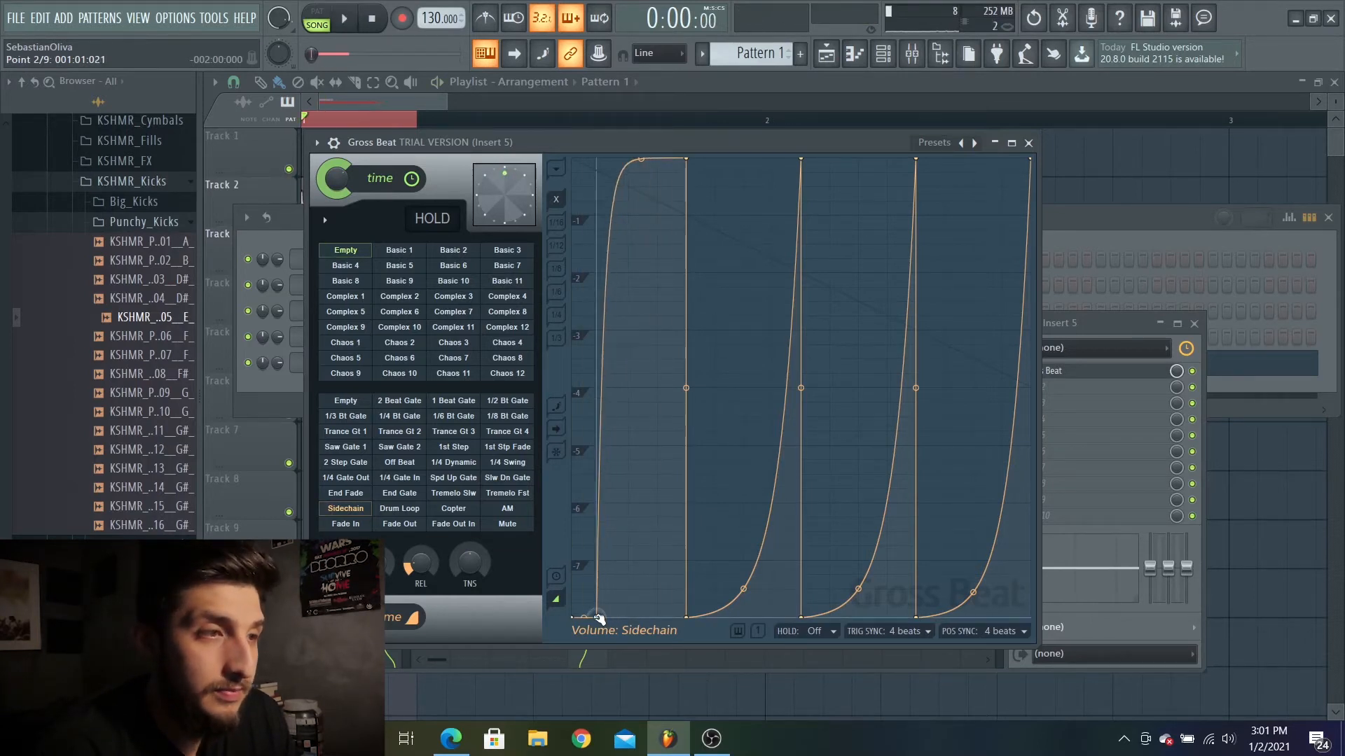
pyautogui.press('space')
pyautogui.press('space')
pyautogui.moveTo(600, 619); pyautogui.dragTo(598, 619)
pyautogui.press('space')
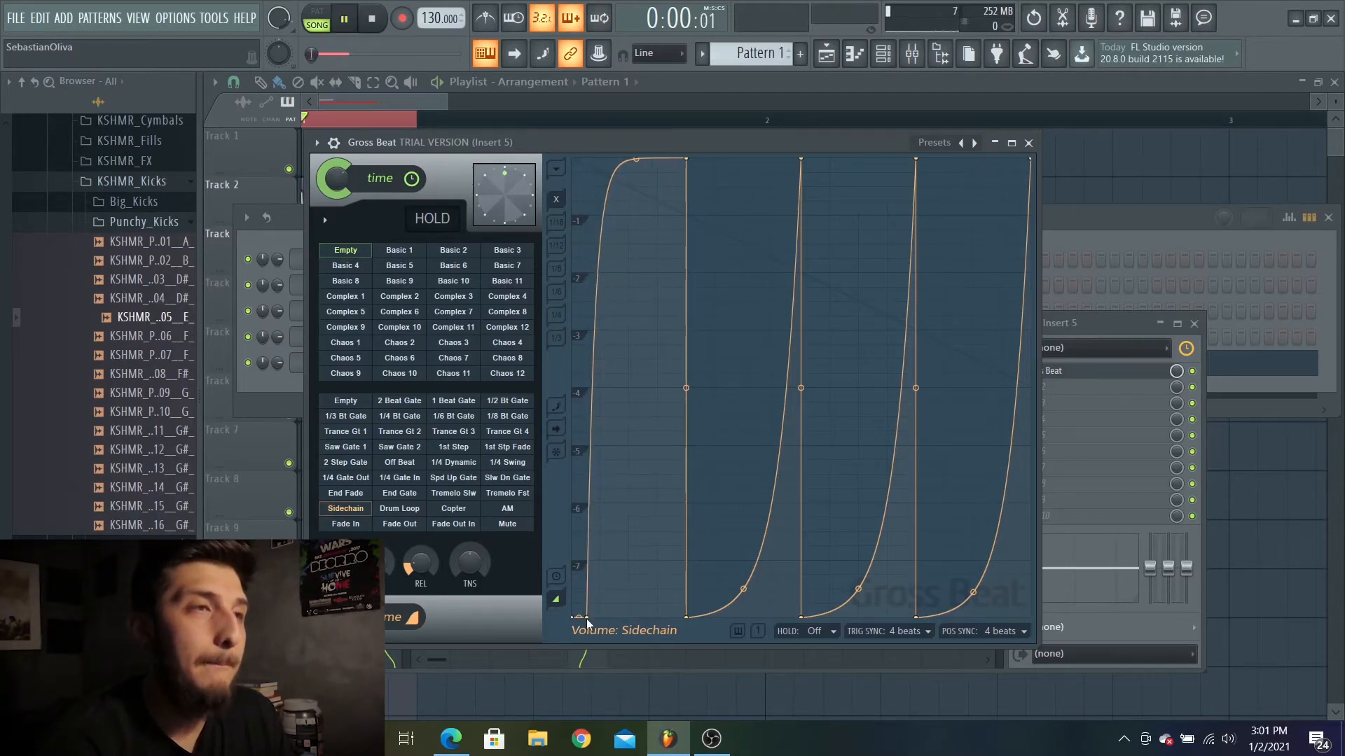
pyautogui.press('space')
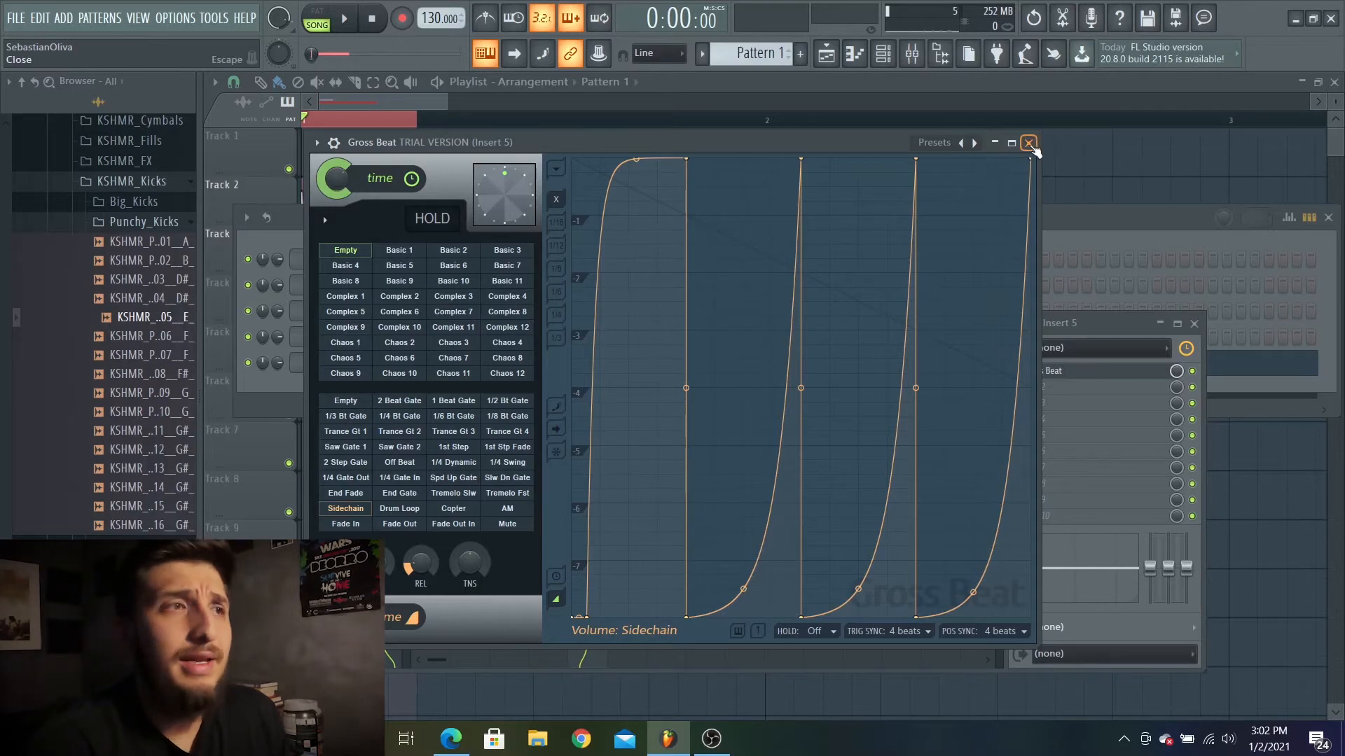
# Slice the kick clip on Track 2 shortly after its attack, delete the tail and play the loop.
pyautogui.click(1028, 144)
pyautogui.moveTo(448, 96); pyautogui.dragTo(379, 96)
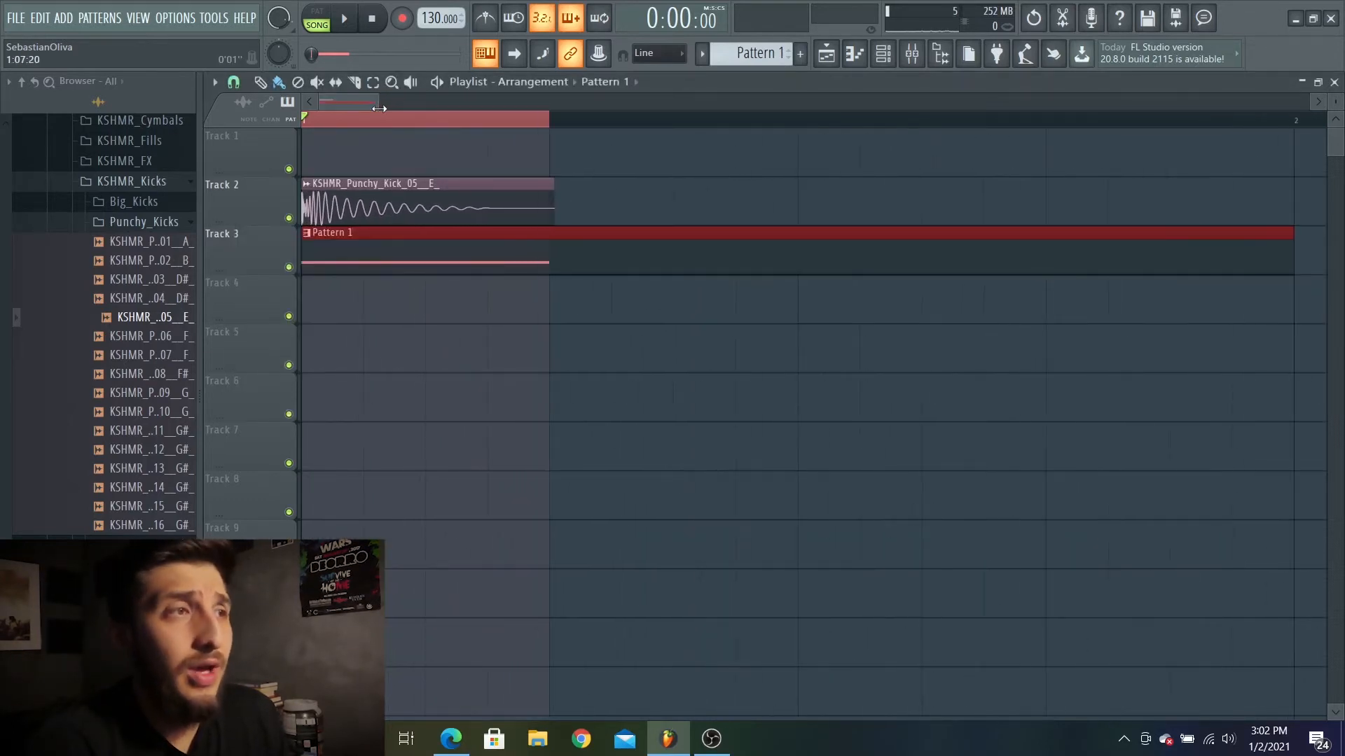
pyautogui.doubleClick(379, 217)
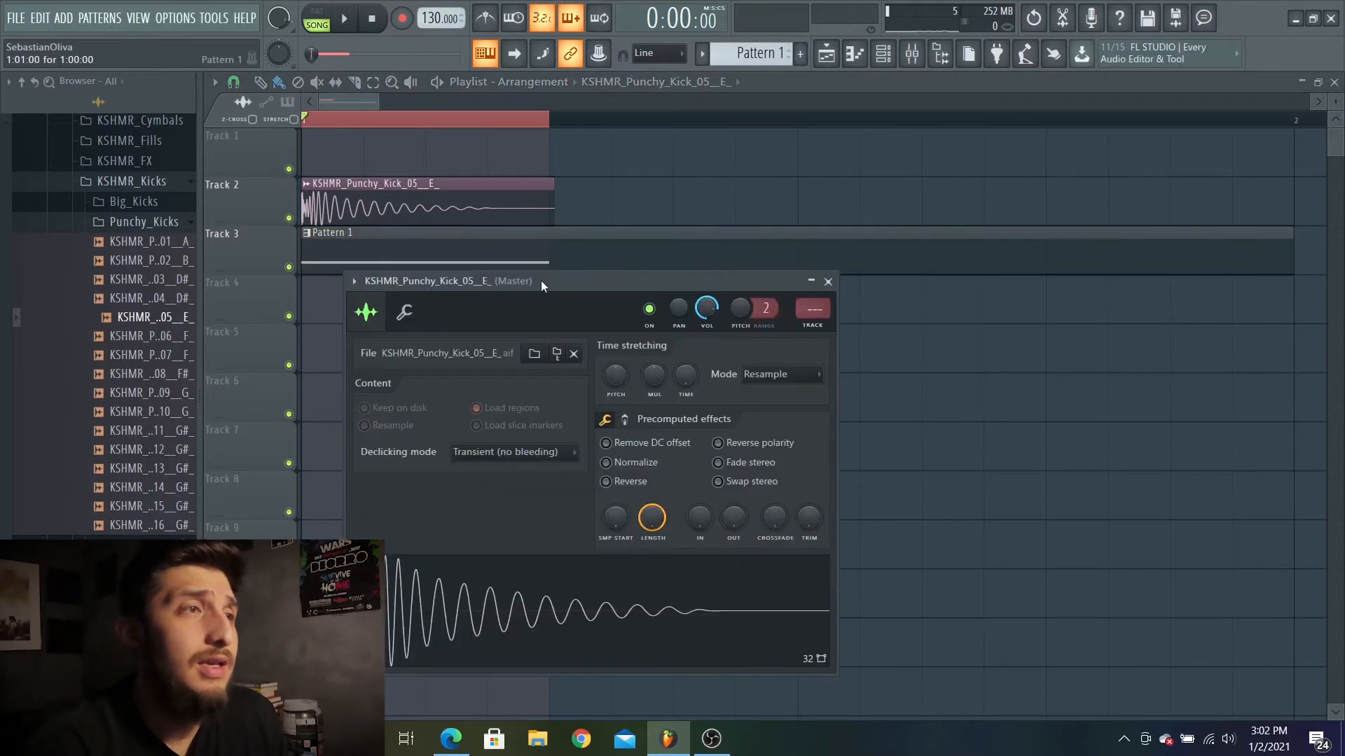
pyautogui.click(355, 82)
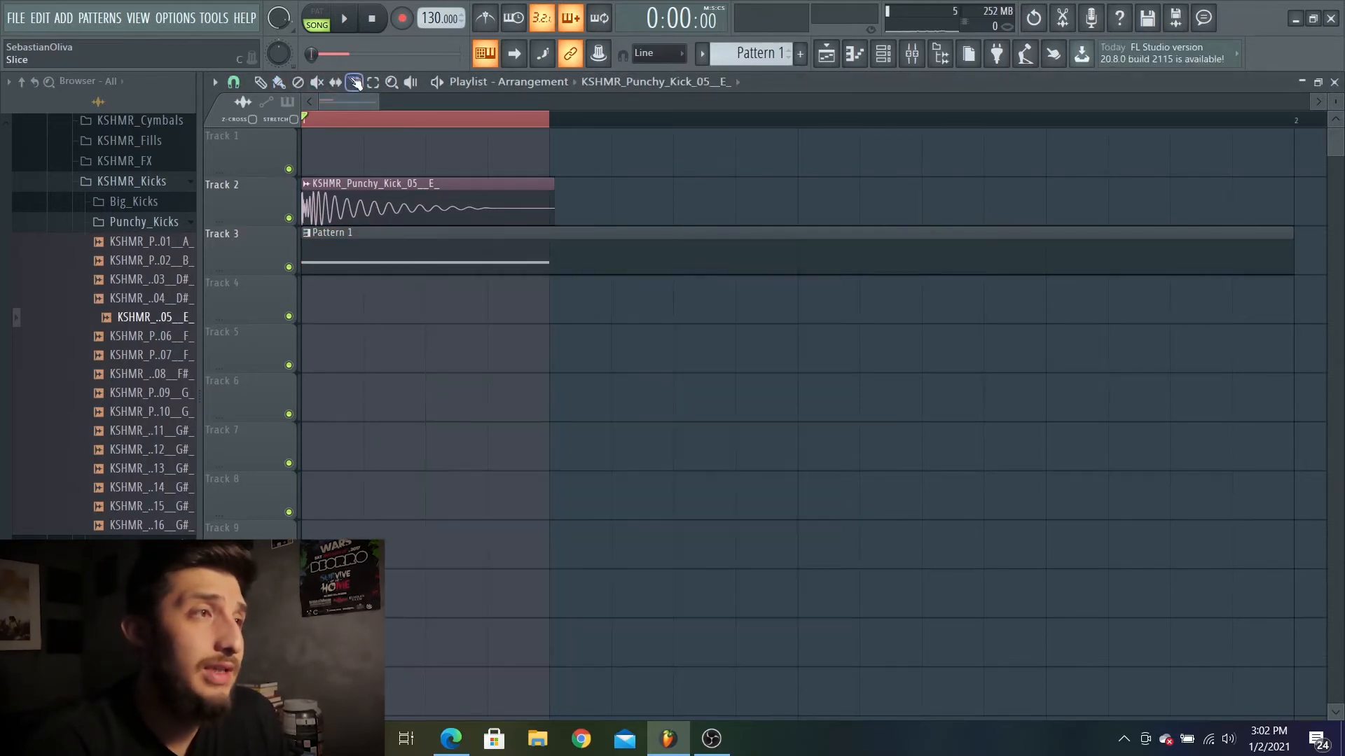
pyautogui.click(233, 83)
pyautogui.click(252, 160)
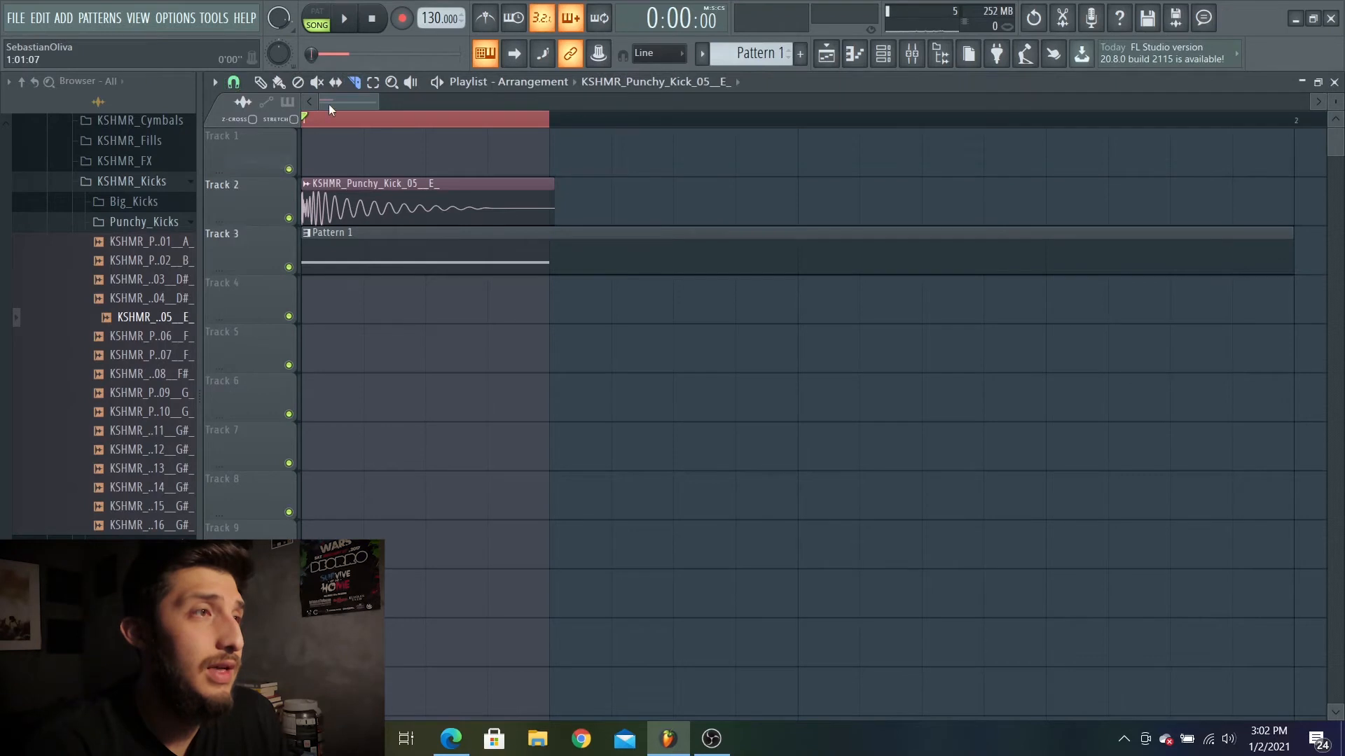
pyautogui.click(339, 201)
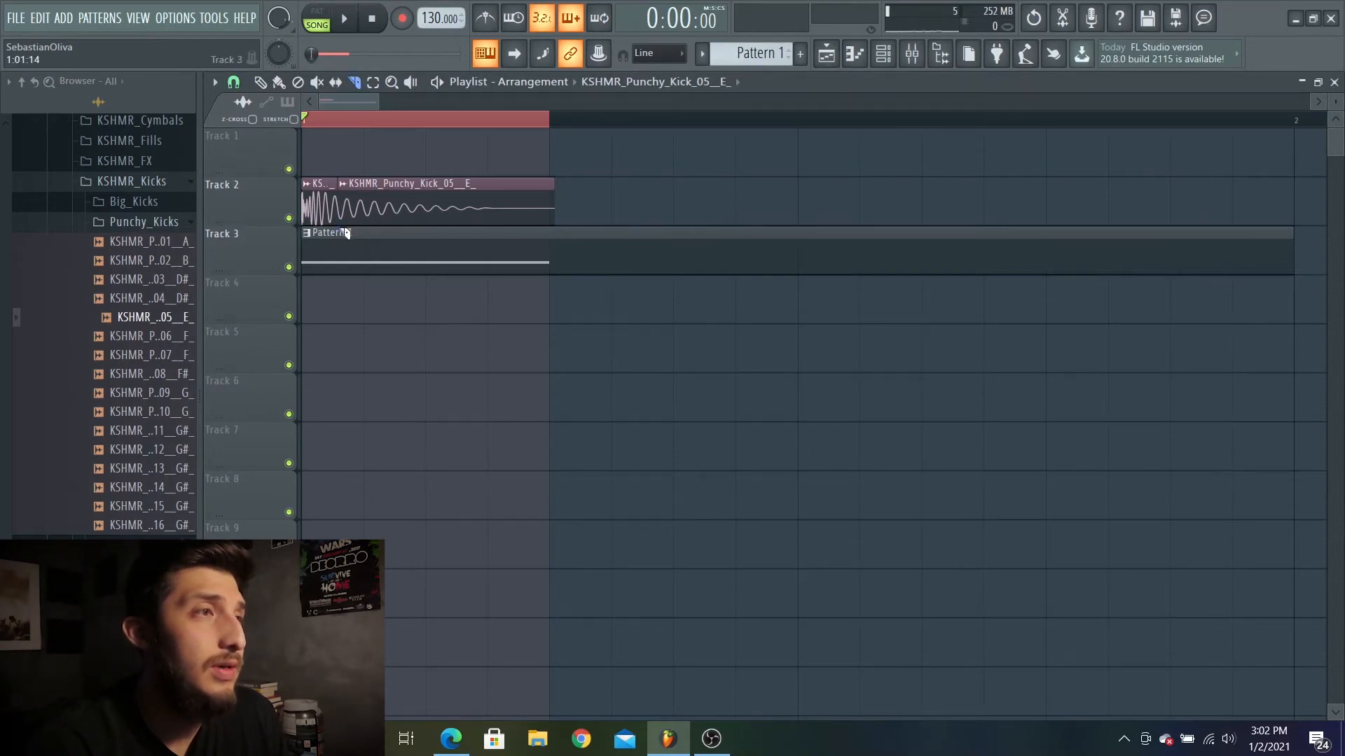
pyautogui.rightClick(427, 224)
pyautogui.press('space')
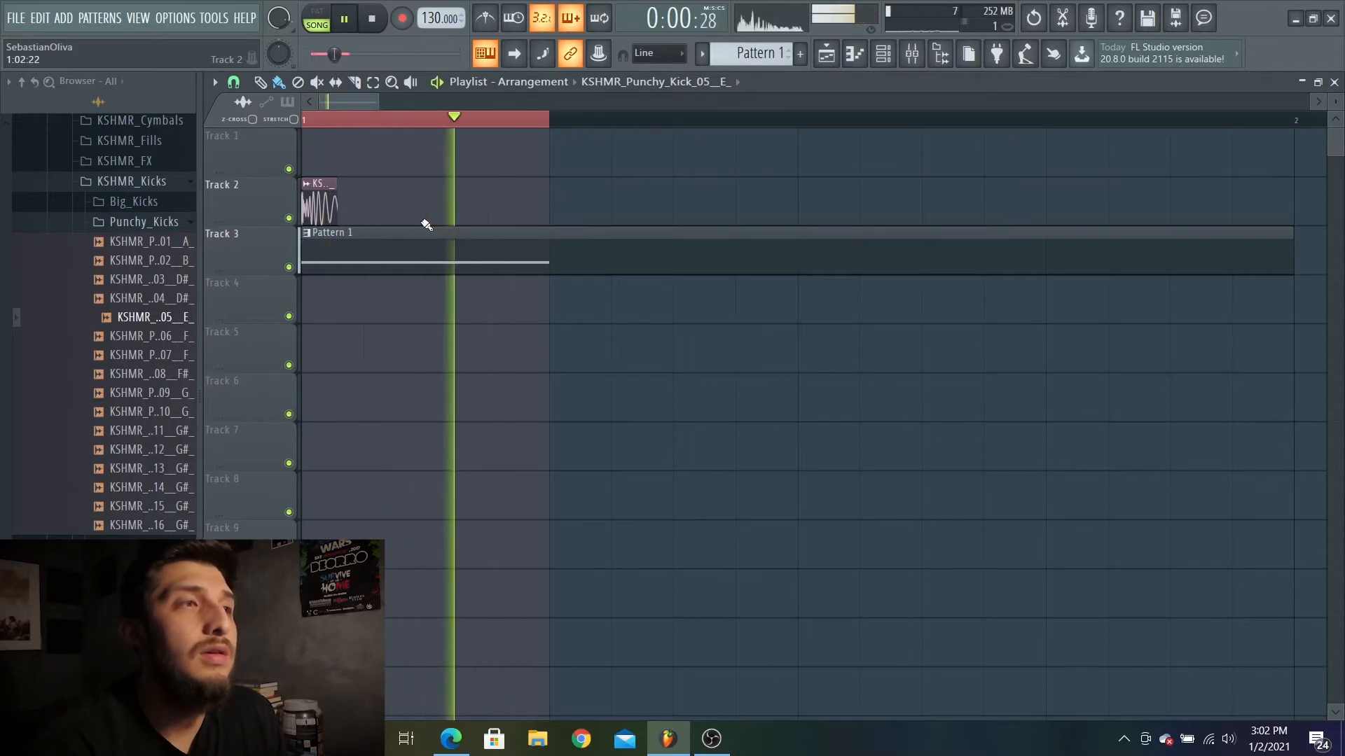
pyautogui.press('space')
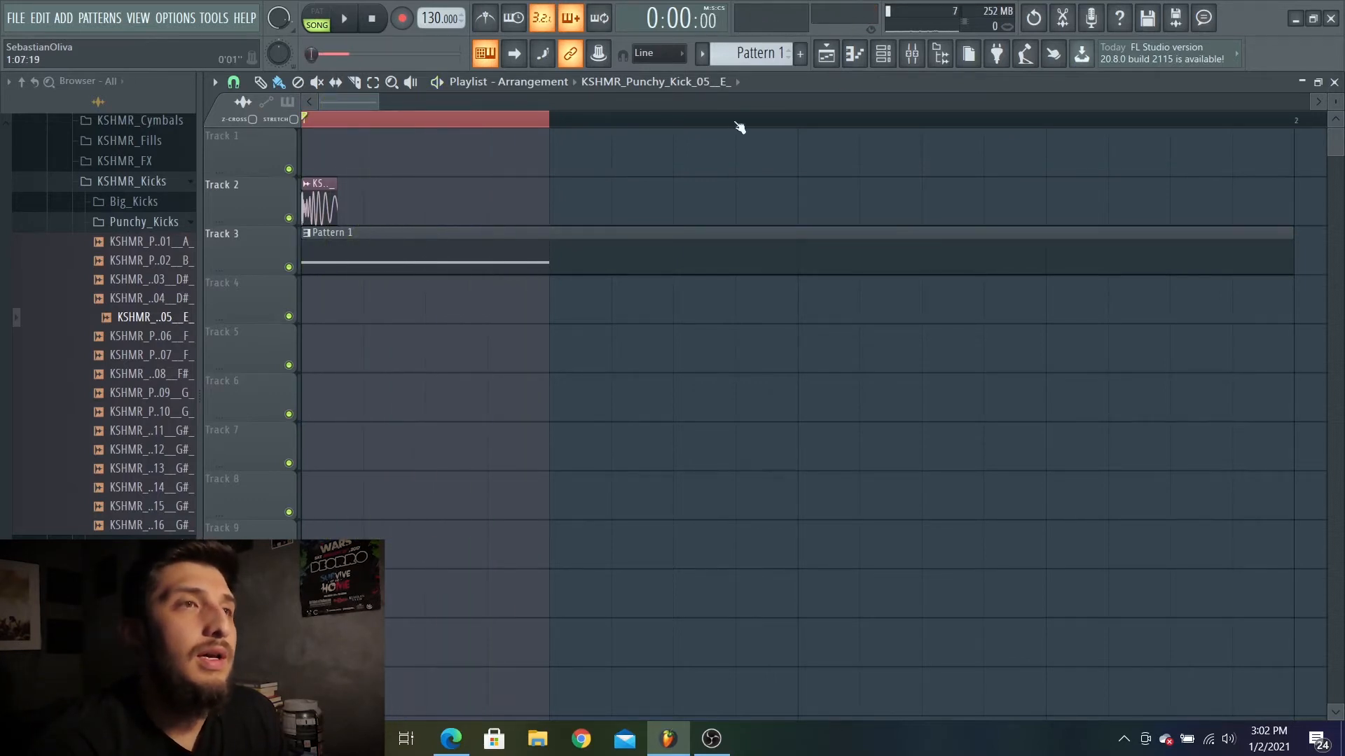
# Examine the channels in the channel rack and the short kick against Pattern 1 in the playlist.
pyautogui.click(883, 53)
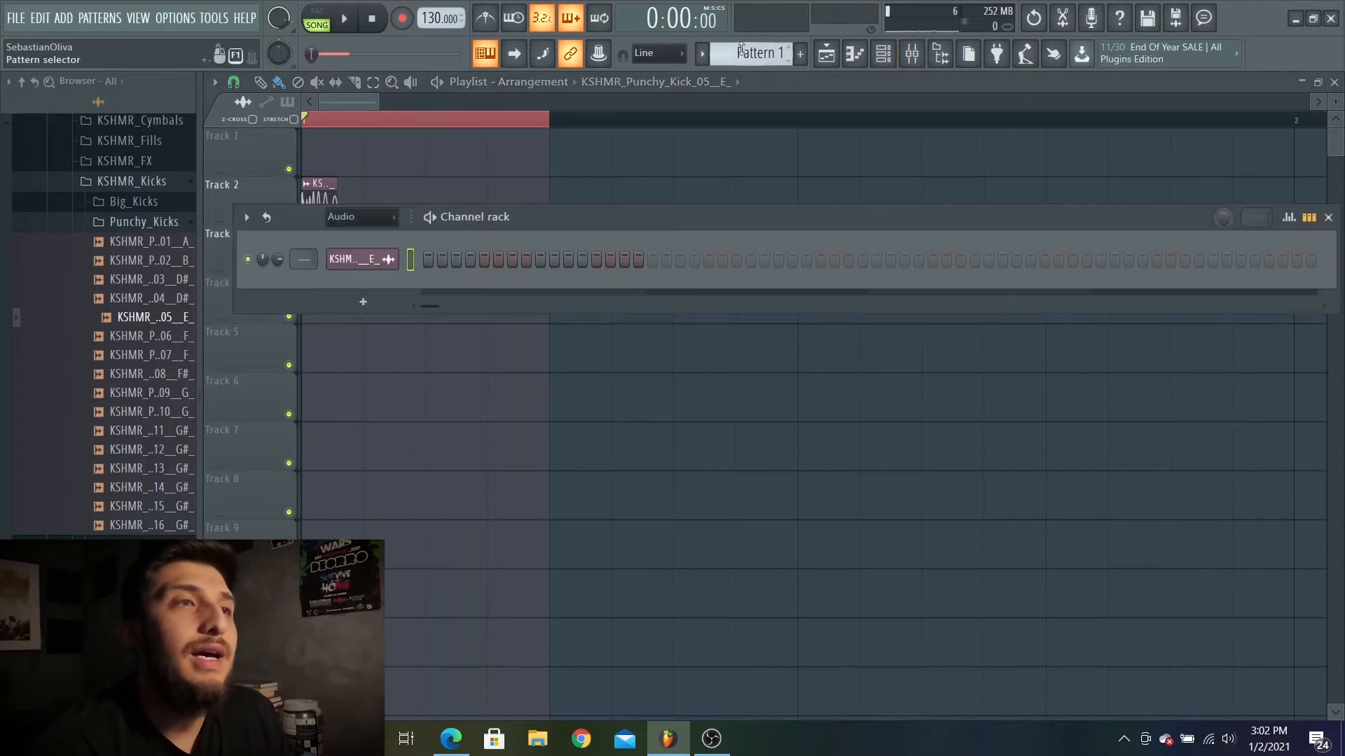
pyautogui.click(753, 50)
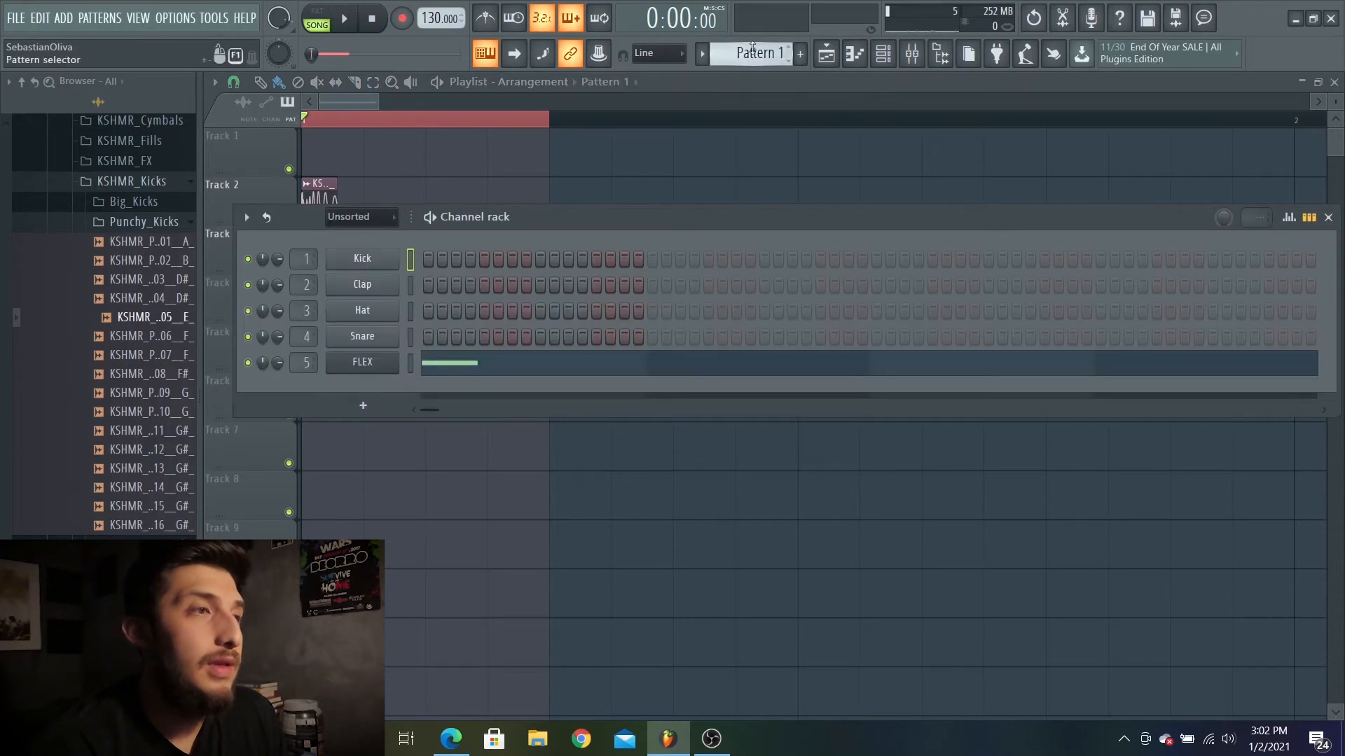
pyautogui.click(373, 84)
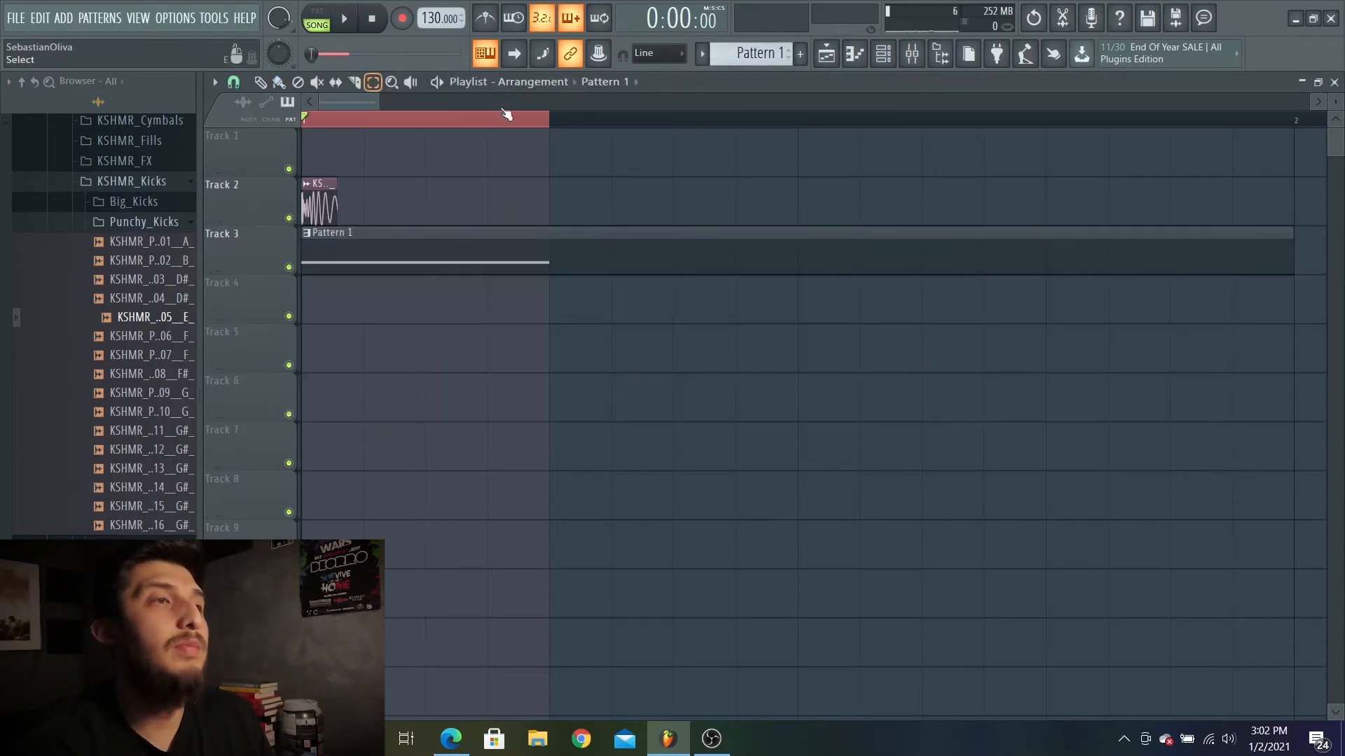
pyautogui.moveTo(380, 101); pyautogui.dragTo(557, 123)
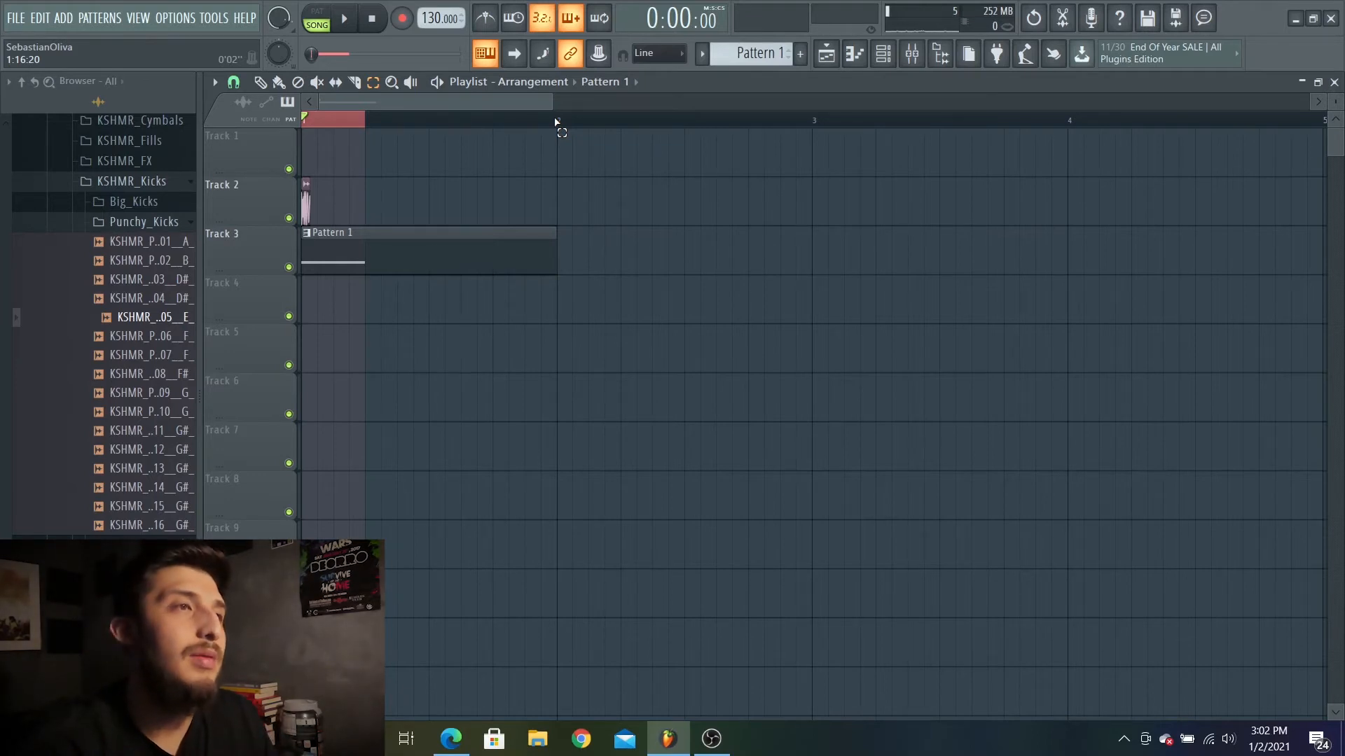
pyautogui.moveTo(553, 102); pyautogui.dragTo(492, 102)
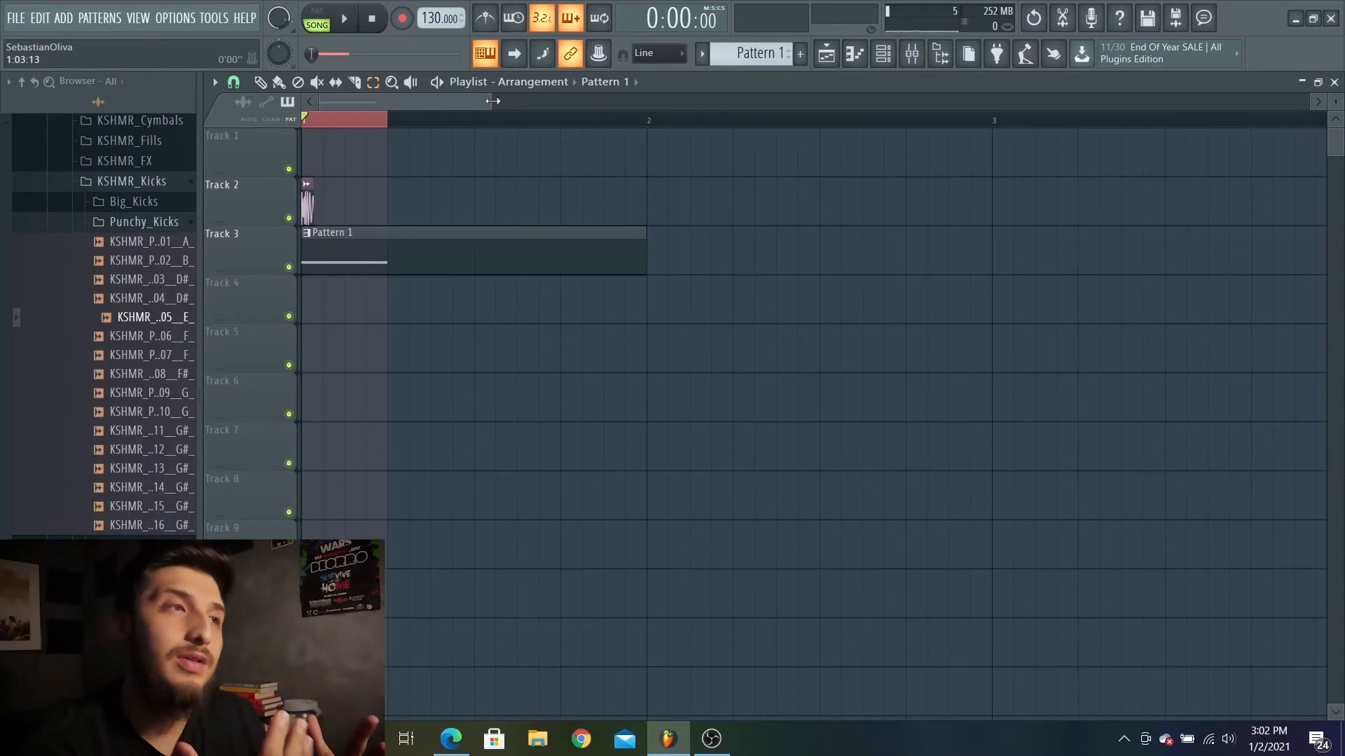
pyautogui.moveTo(492, 101); pyautogui.dragTo(679, 101)
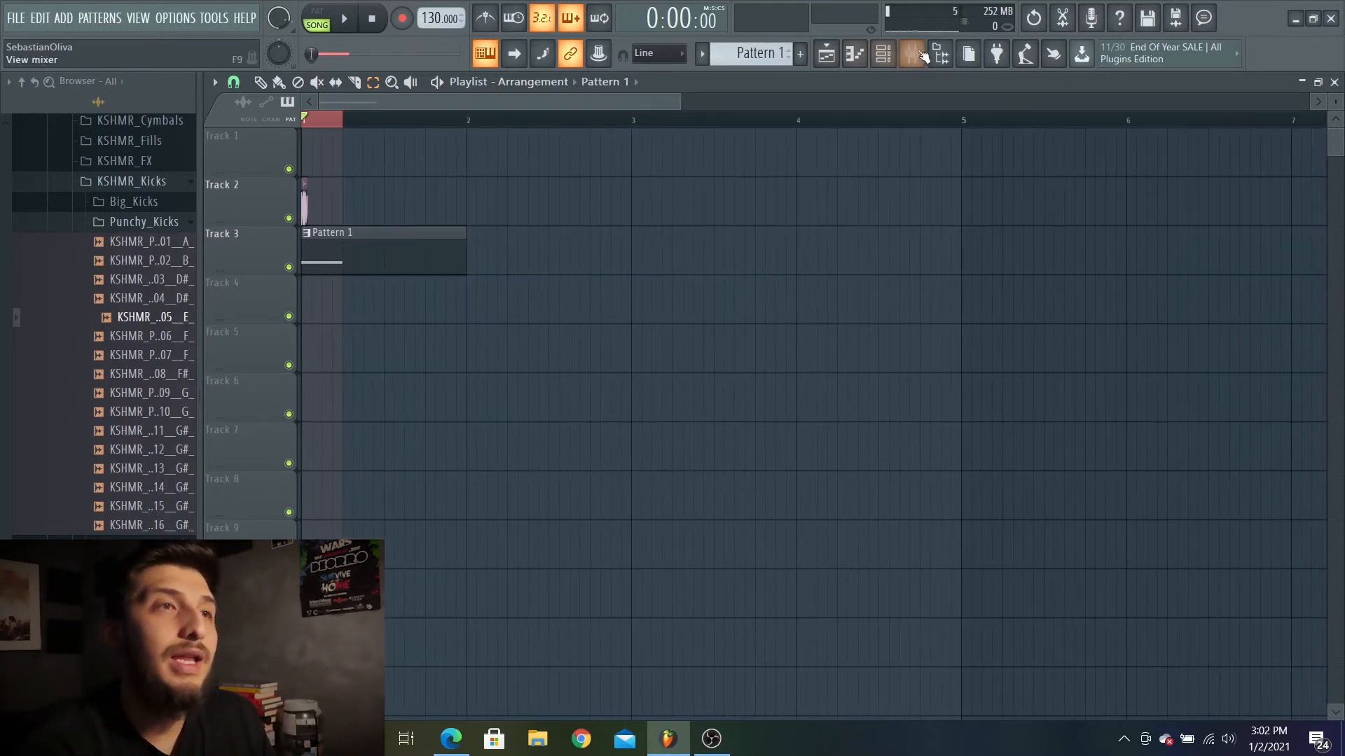
pyautogui.click(883, 53)
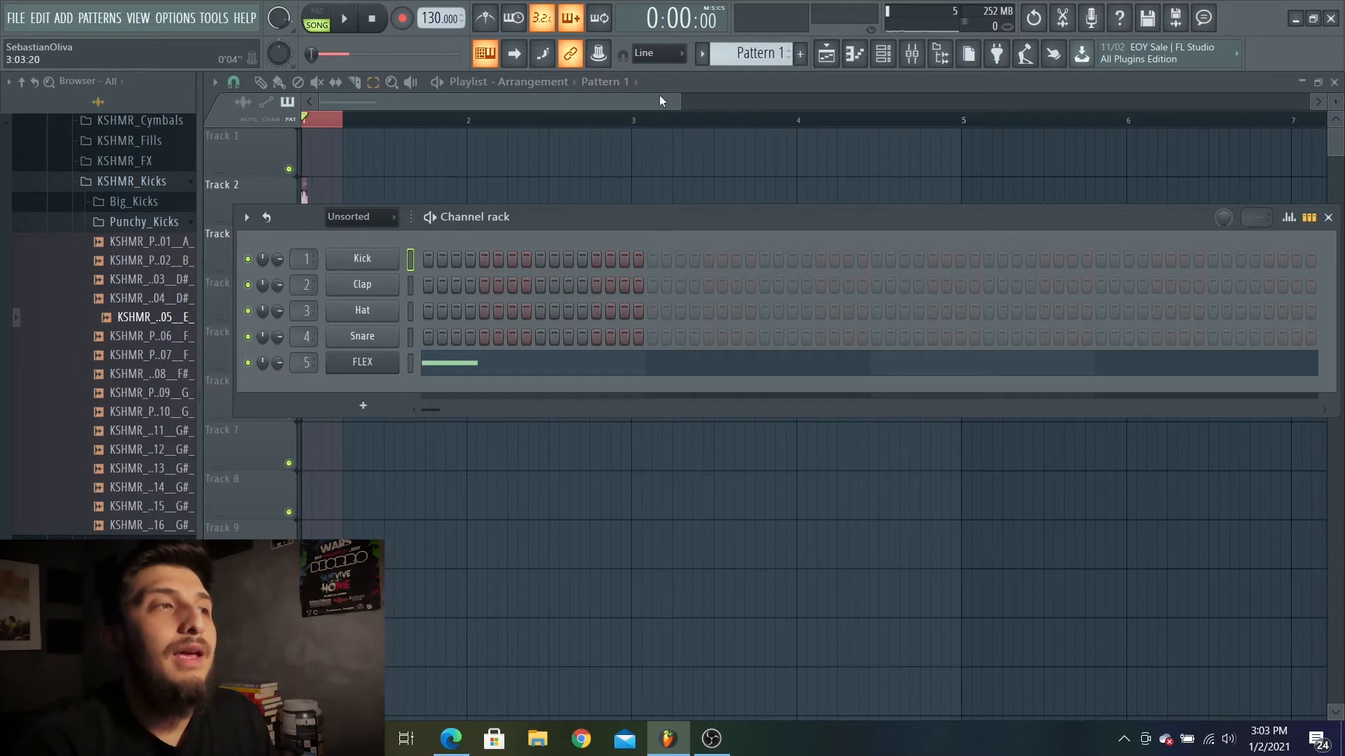
pyautogui.press('F6')
pyautogui.moveTo(676, 101); pyautogui.dragTo(590, 101)
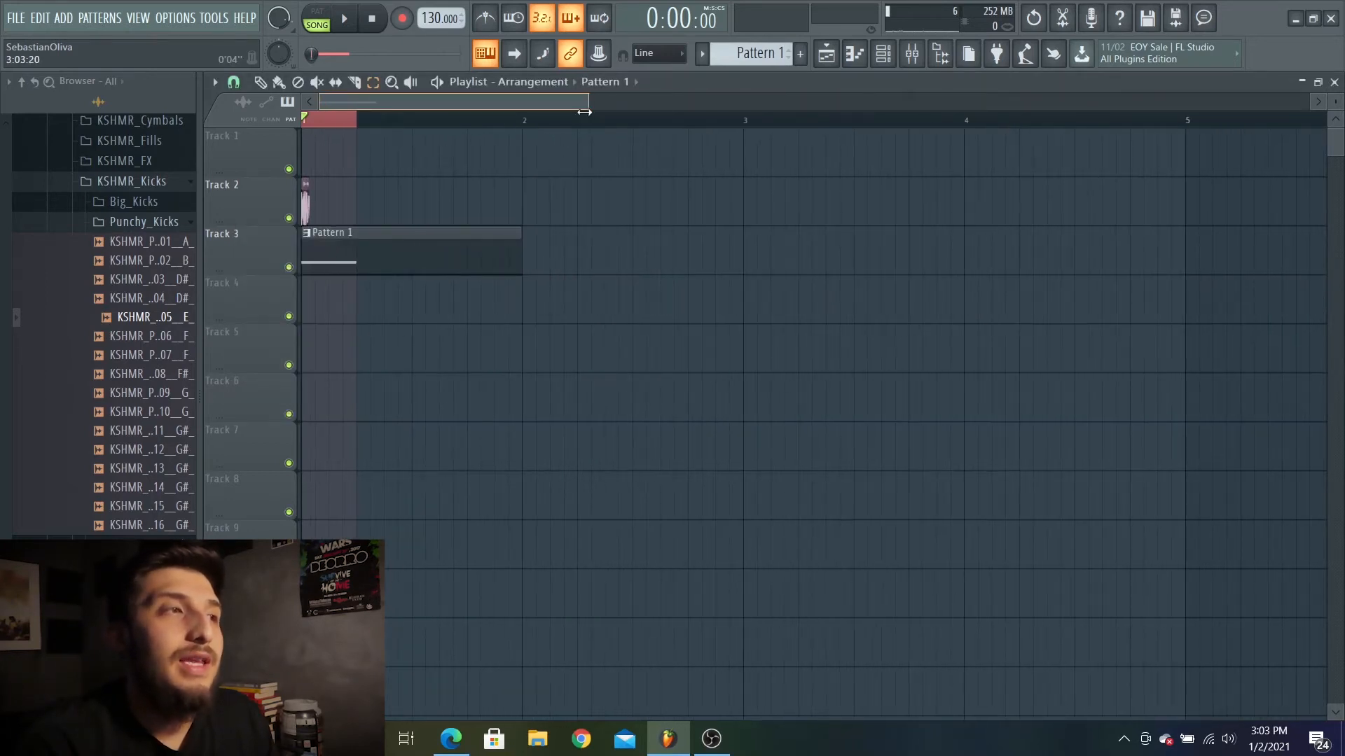
# Find the 125BPM guitar loops in Sounds of KSHMR Vol. 2's live instruments and preview the 03 Chord Progression Fm sample.
pyautogui.click(138, 182)
pyautogui.scroll(5, 144, 270)
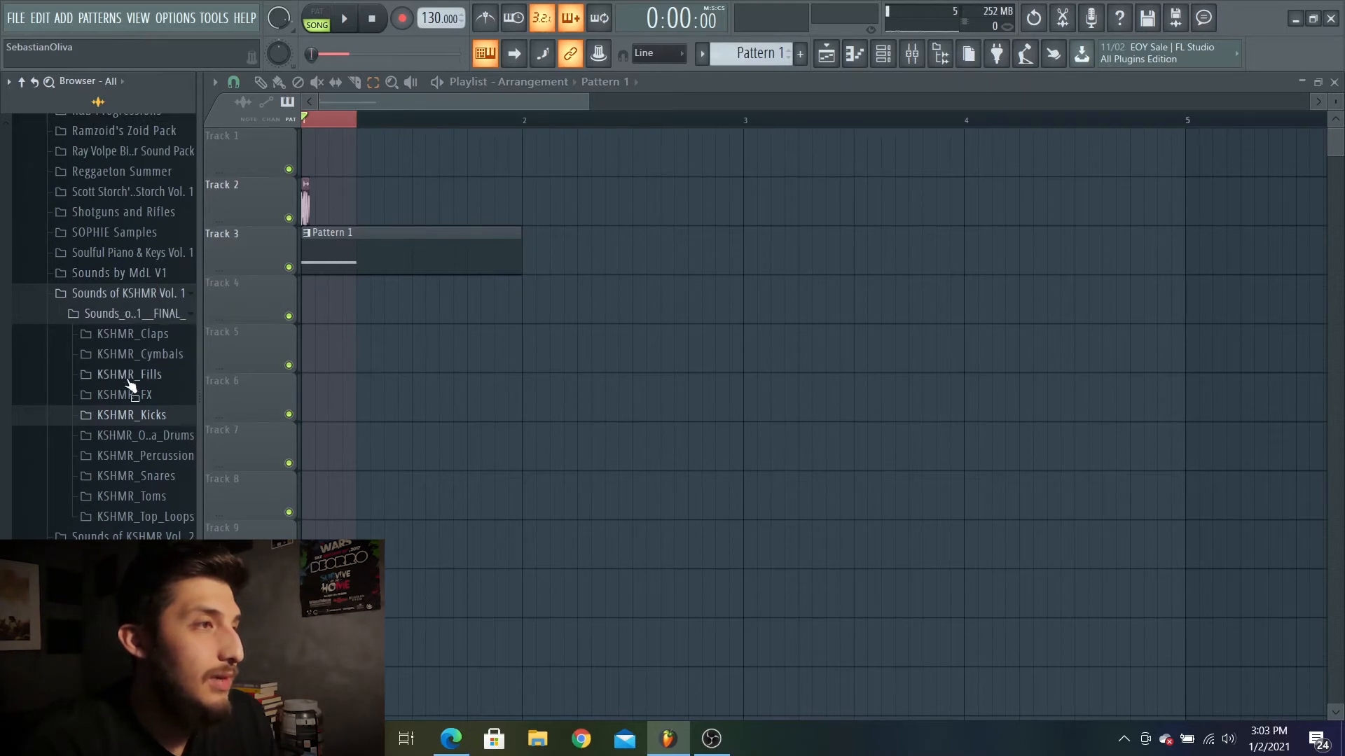
pyautogui.scroll(-5, 140, 444)
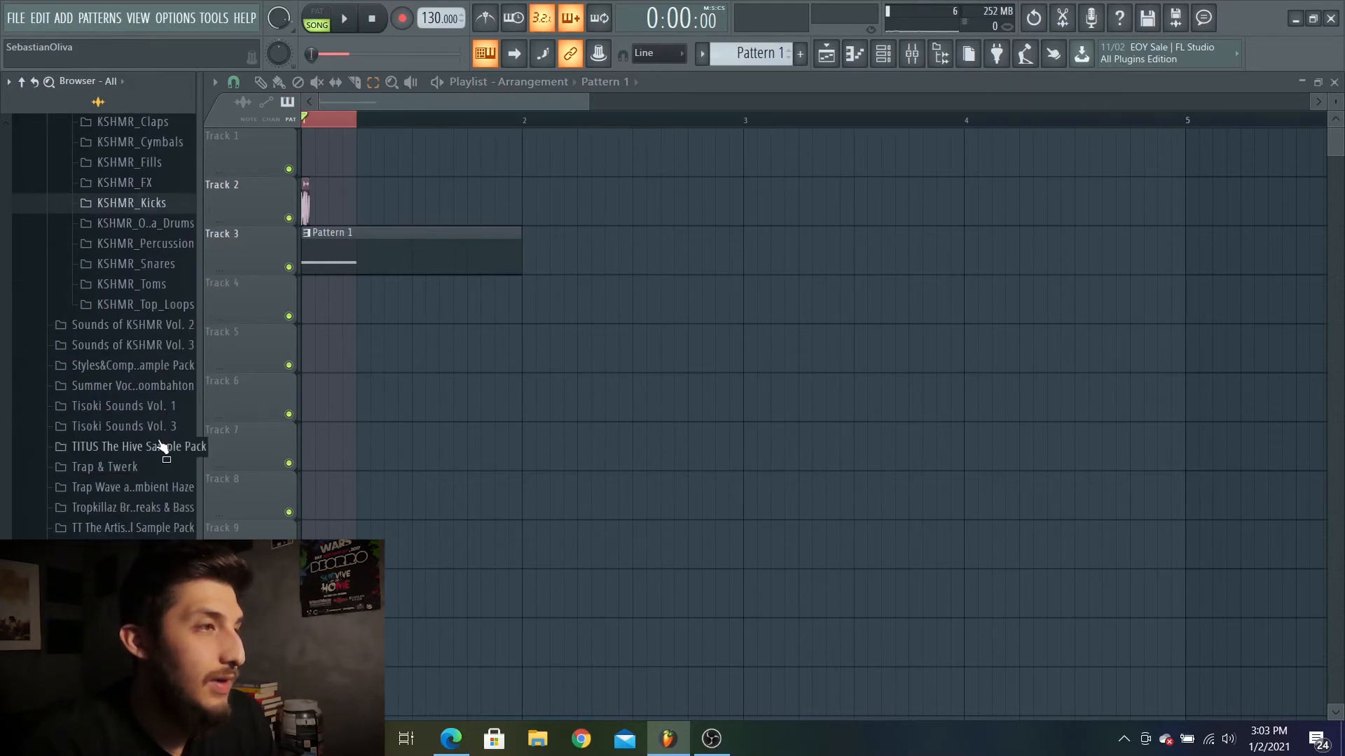
pyautogui.click(157, 329)
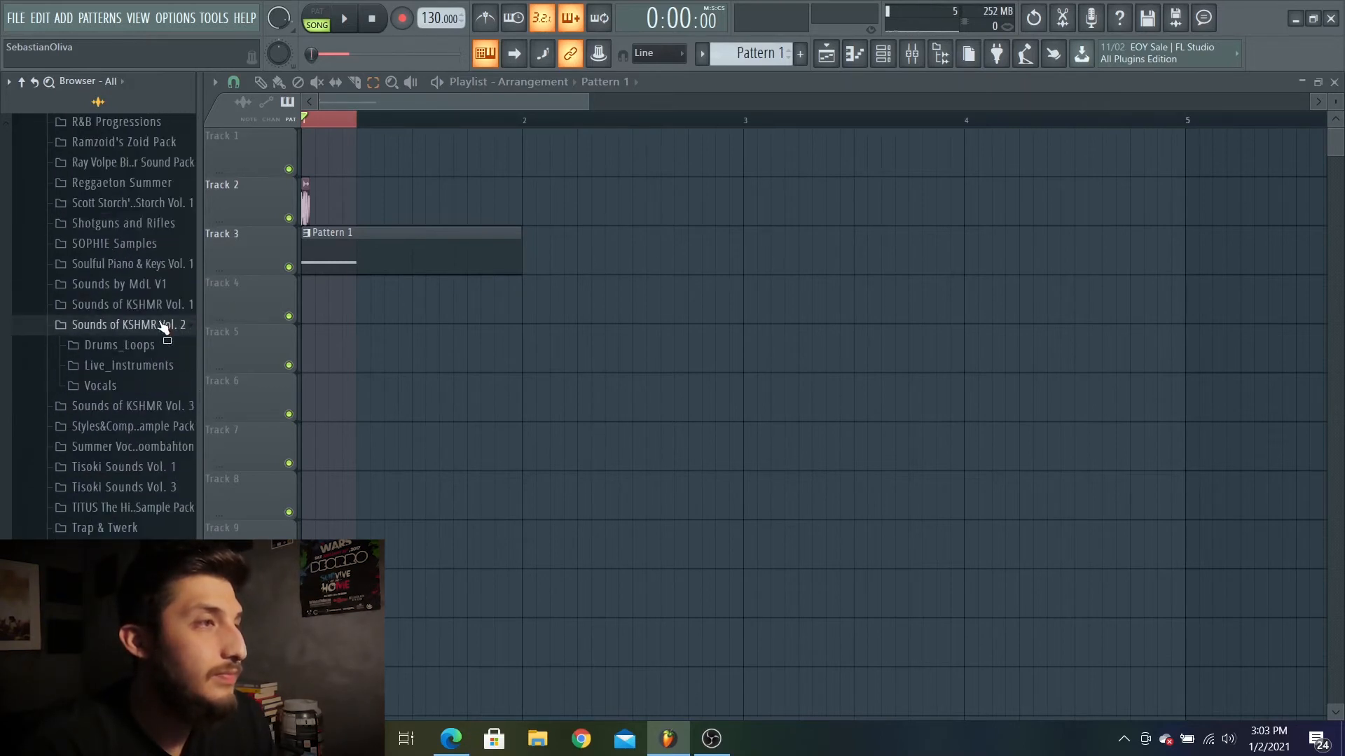
pyautogui.click(131, 367)
pyautogui.click(143, 408)
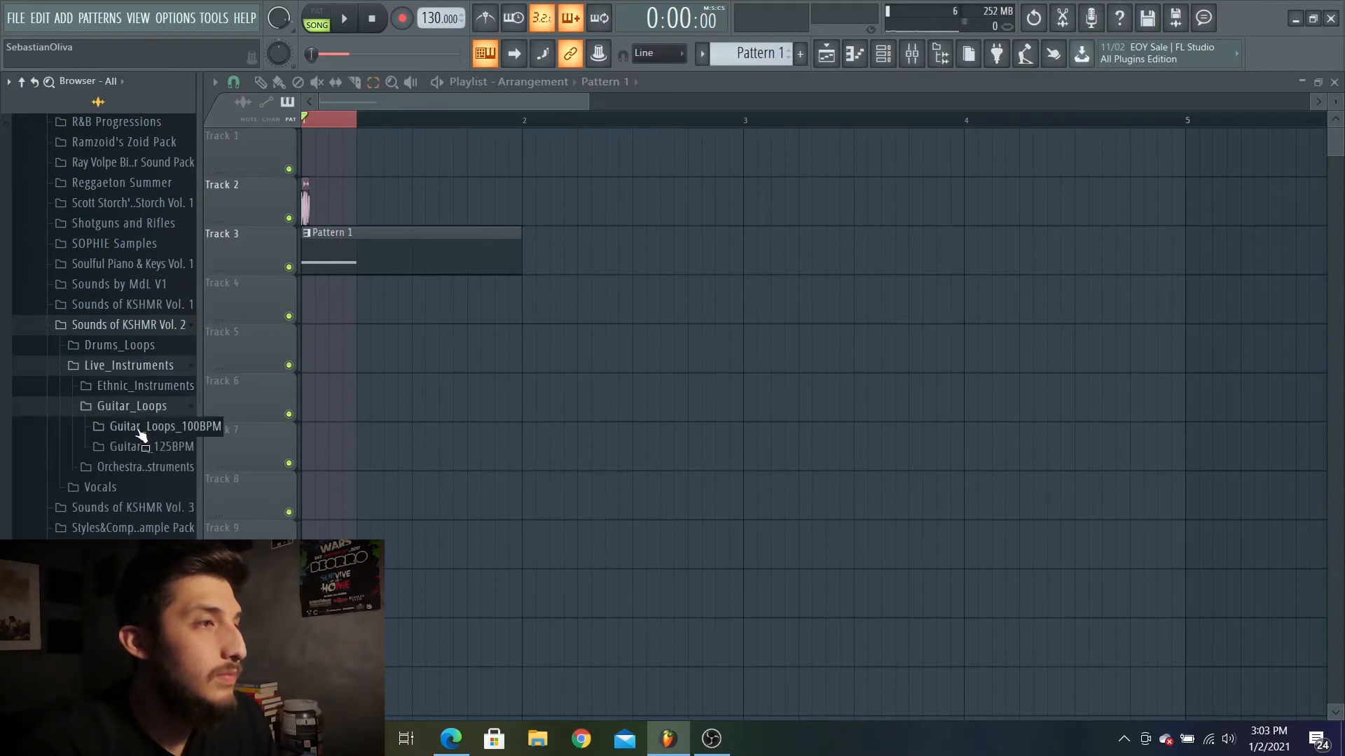
pyautogui.click(136, 427)
pyautogui.click(142, 449)
pyautogui.click(129, 468)
pyautogui.click(132, 488)
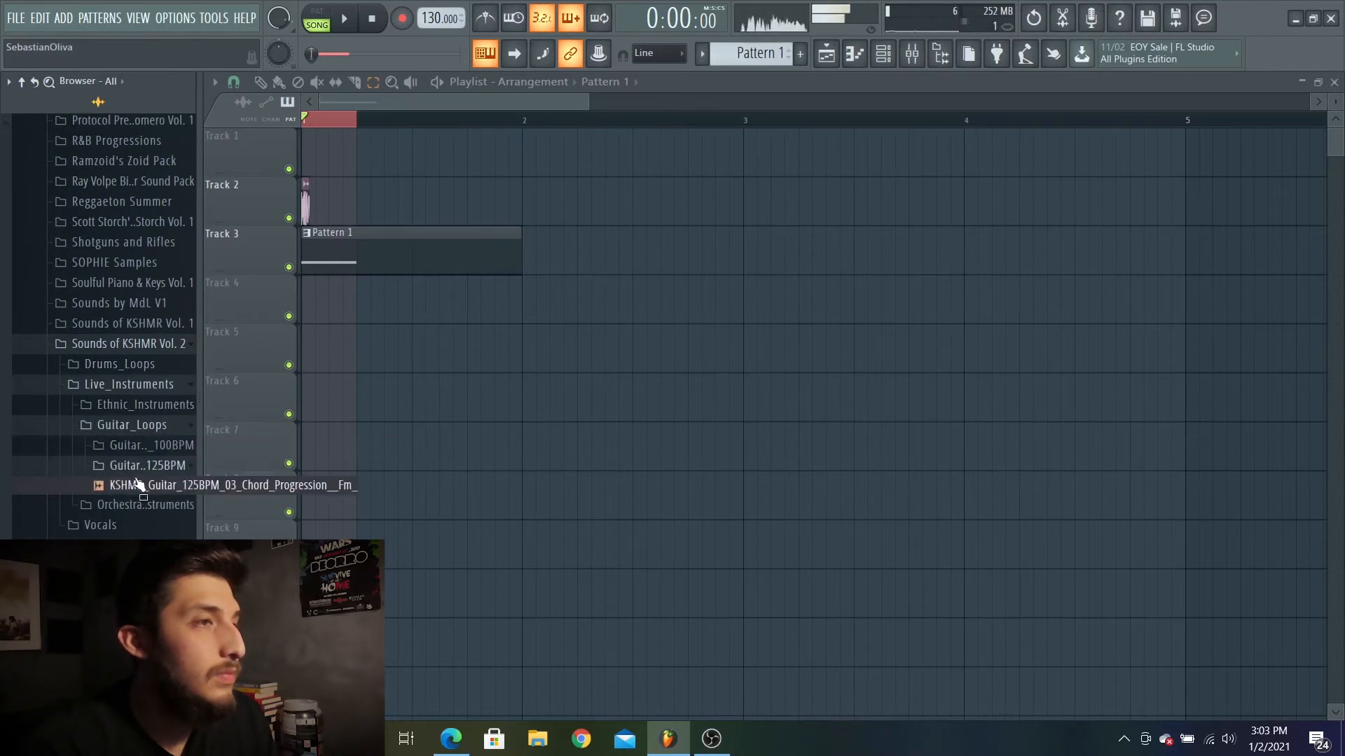
# Place the KSHMR guitar chord progression loop at the start of playlist Track 5 and set the project tempo to 125 BPM.
pyautogui.moveTo(133, 493); pyautogui.dragTo(567, 405)
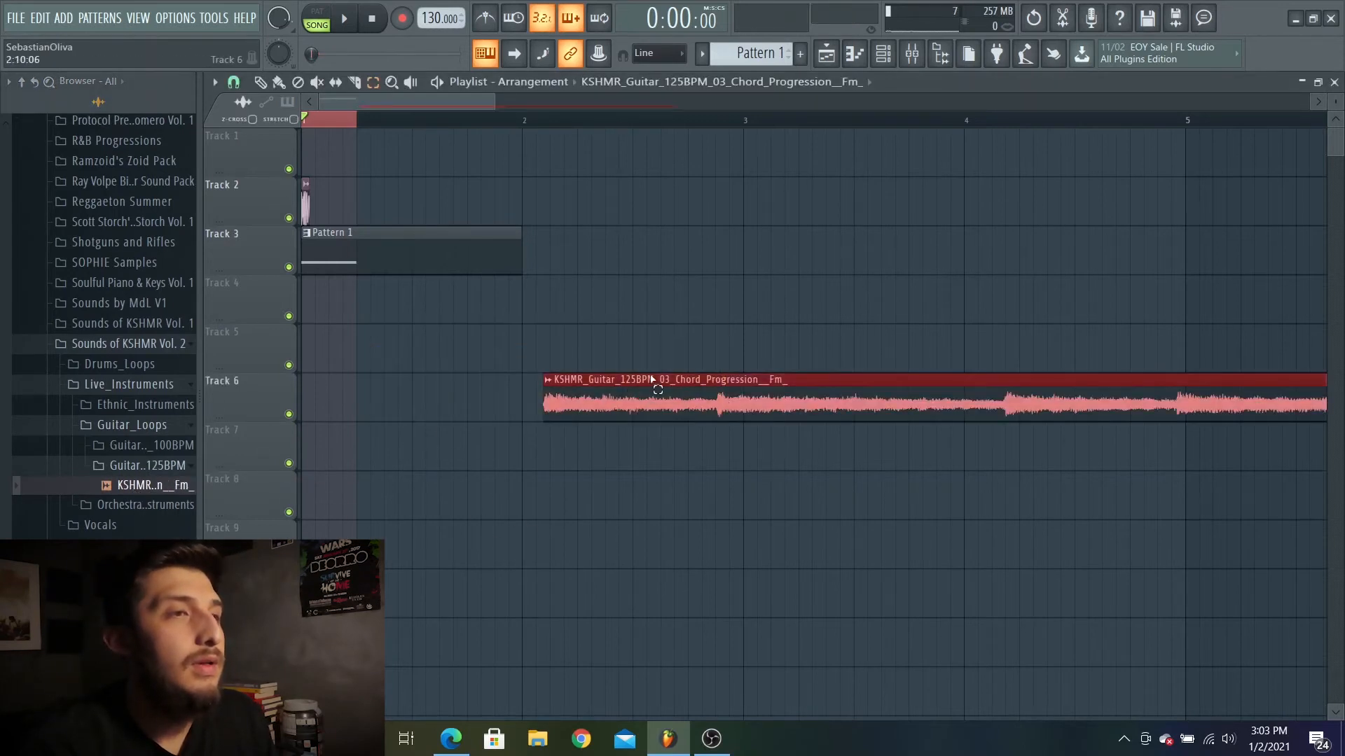
pyautogui.moveTo(748, 368); pyautogui.dragTo(507, 330)
pyautogui.moveTo(506, 98); pyautogui.dragTo(761, 99)
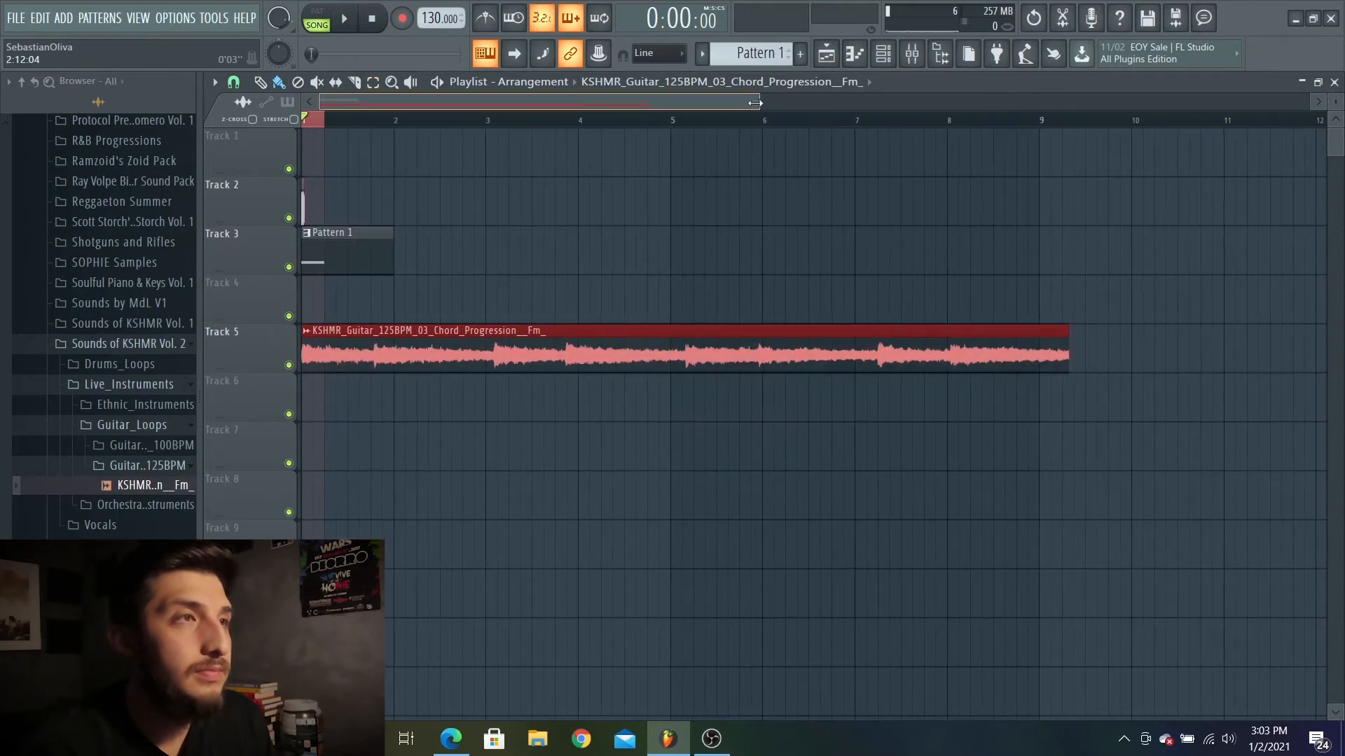
pyautogui.moveTo(433, 18); pyautogui.dragTo(433, 29)
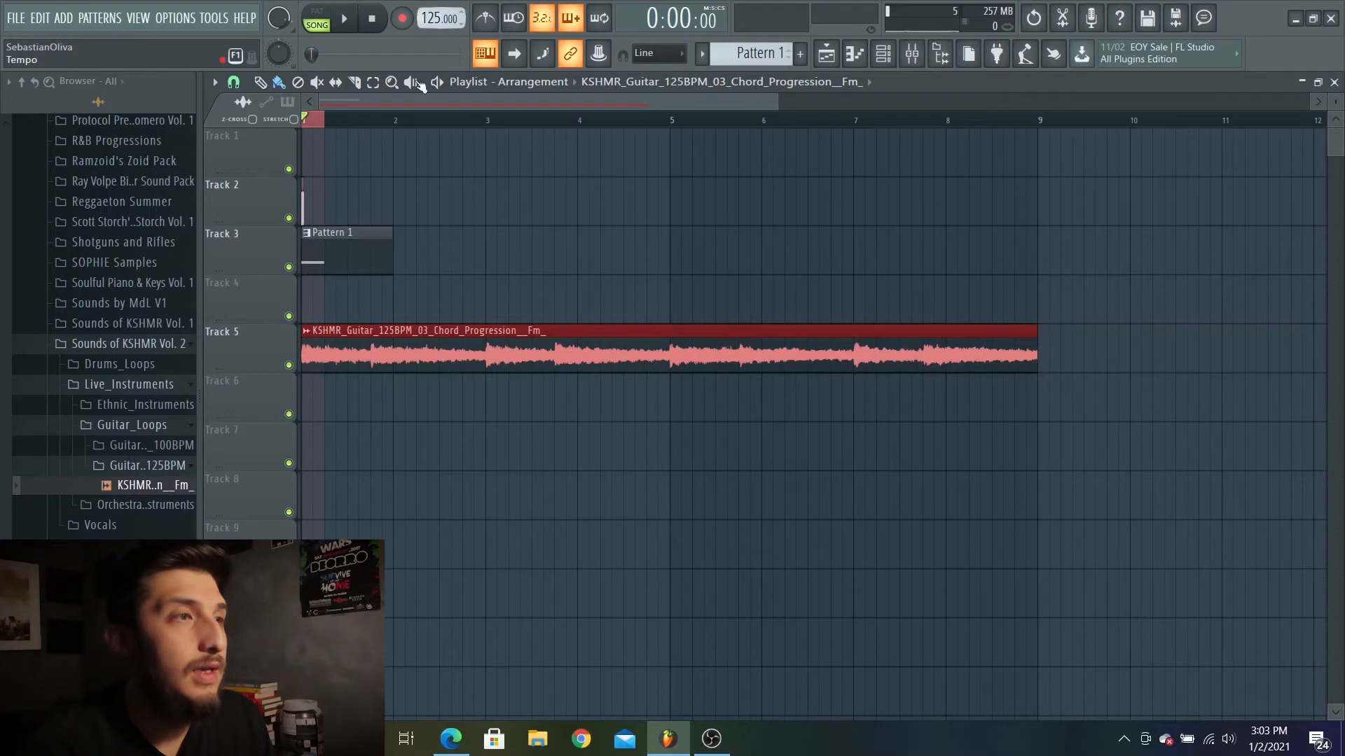
# Delete the kick clip from Track 2 and the Pattern 1 clip from Track 3.
pyautogui.rightClick(304, 210)
pyautogui.rightClick(317, 246)
pyautogui.rightClick(294, 222)
pyautogui.rightClick(289, 218)
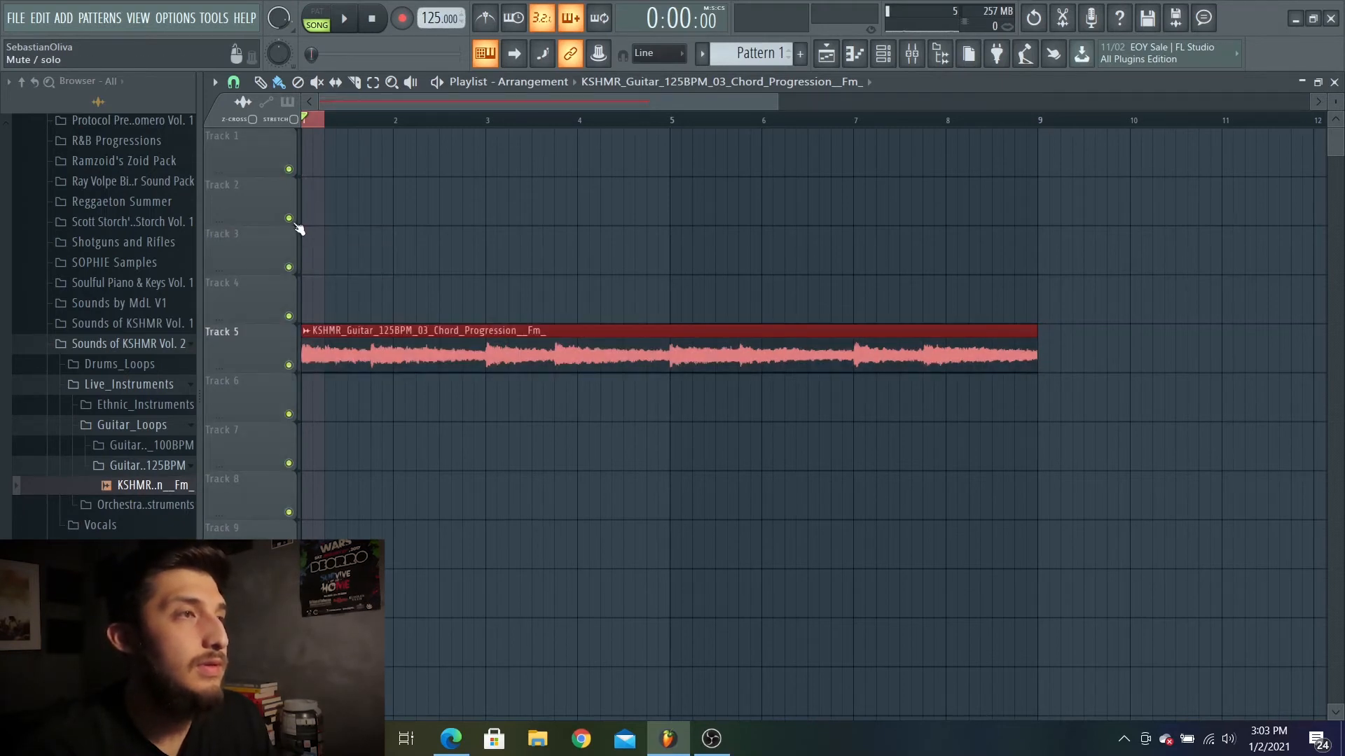
# Clear the playlist's loop selection, play the guitar loop and collapse the Sounds of KSHMR Vol. 2 folder.
pyautogui.click(309, 121)
pyautogui.press('space')
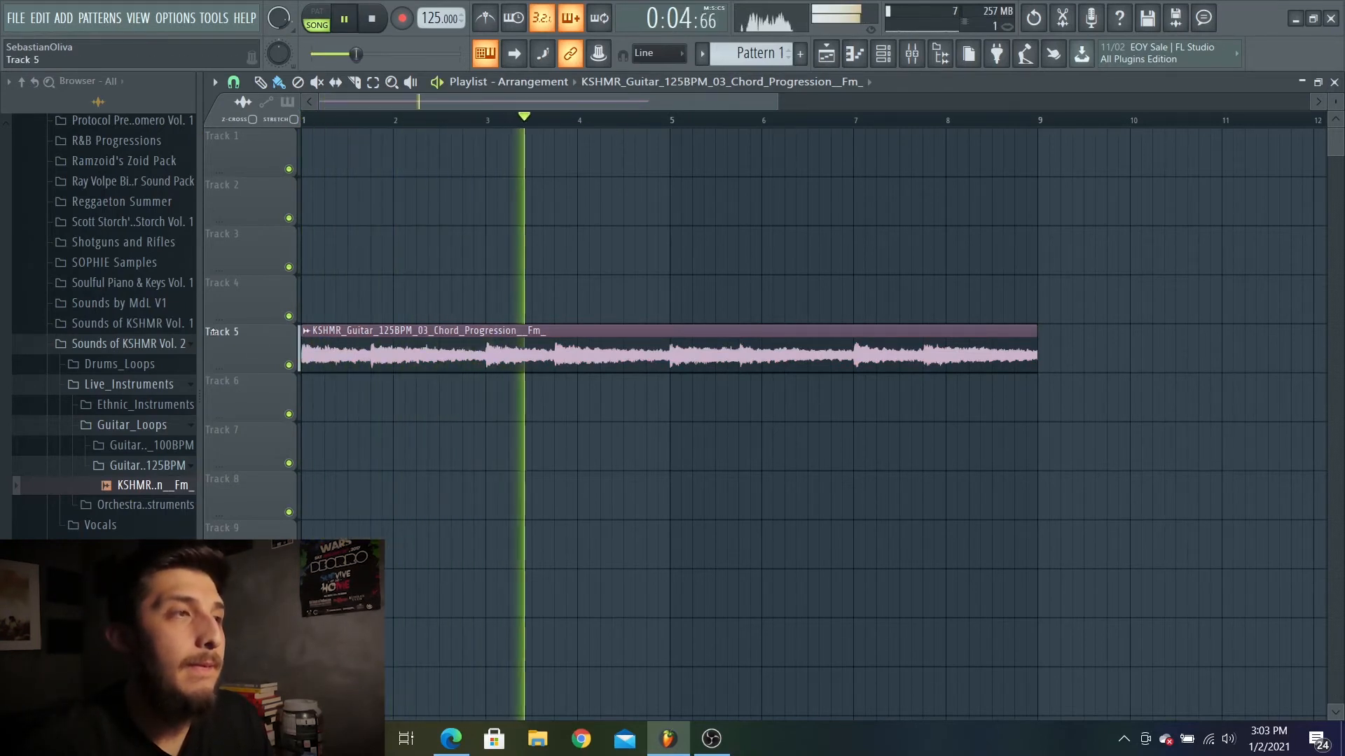
pyautogui.click(155, 344)
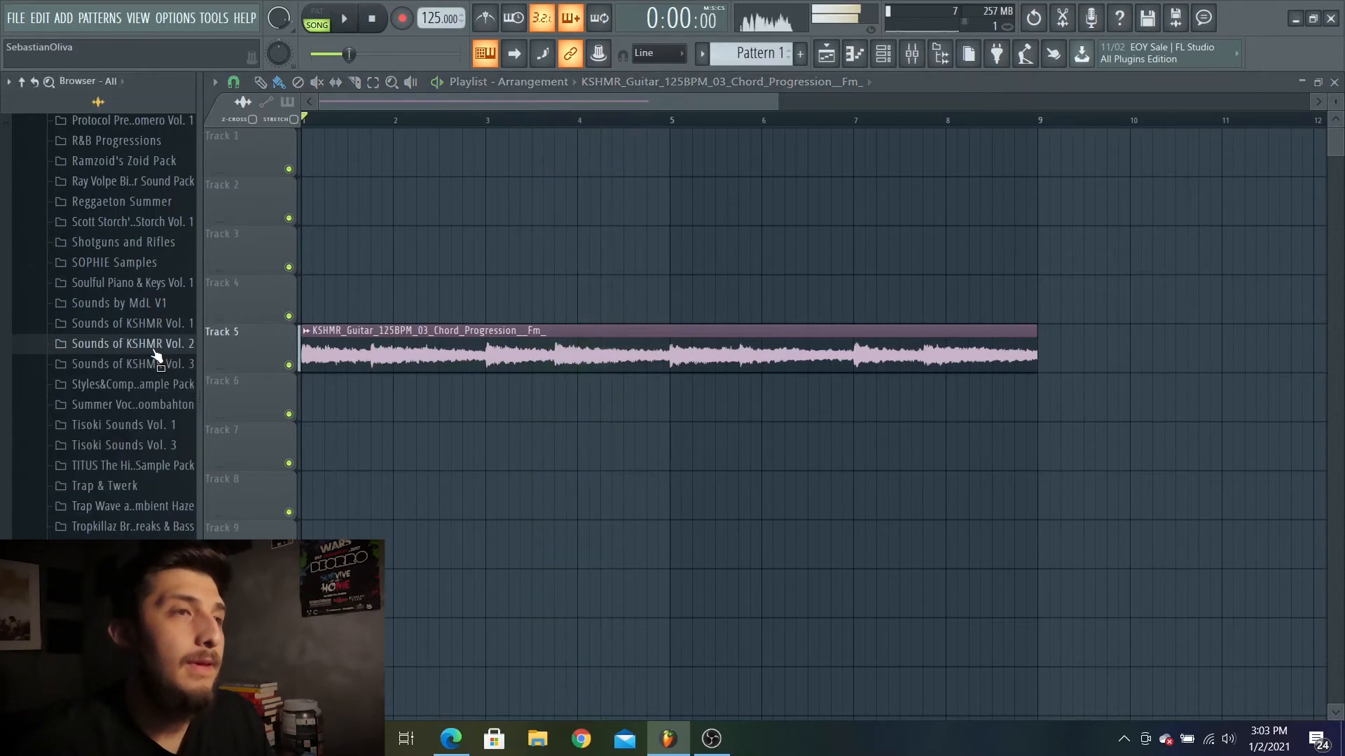
pyautogui.press('space')
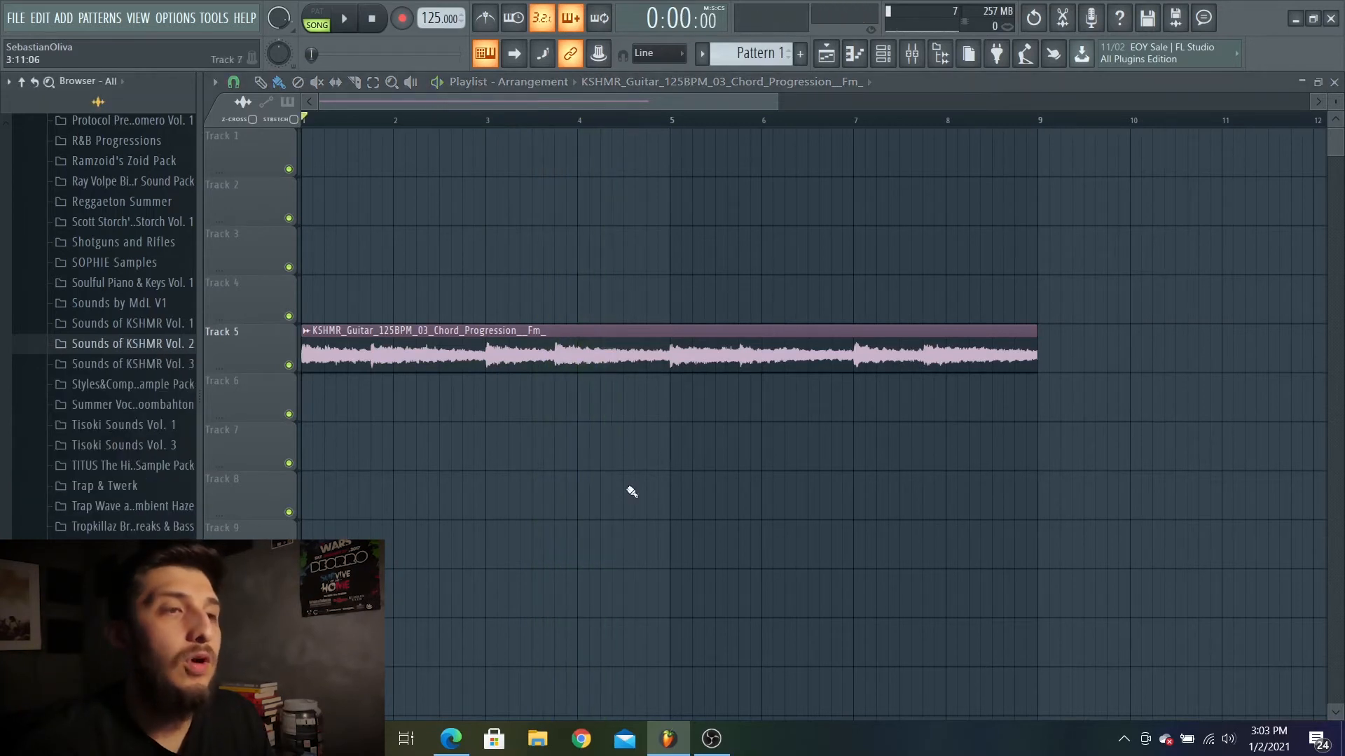
# Switch to the Splice app, search the samples for "kick" and narrow the results with the search filters.
pyautogui.click(1125, 746)
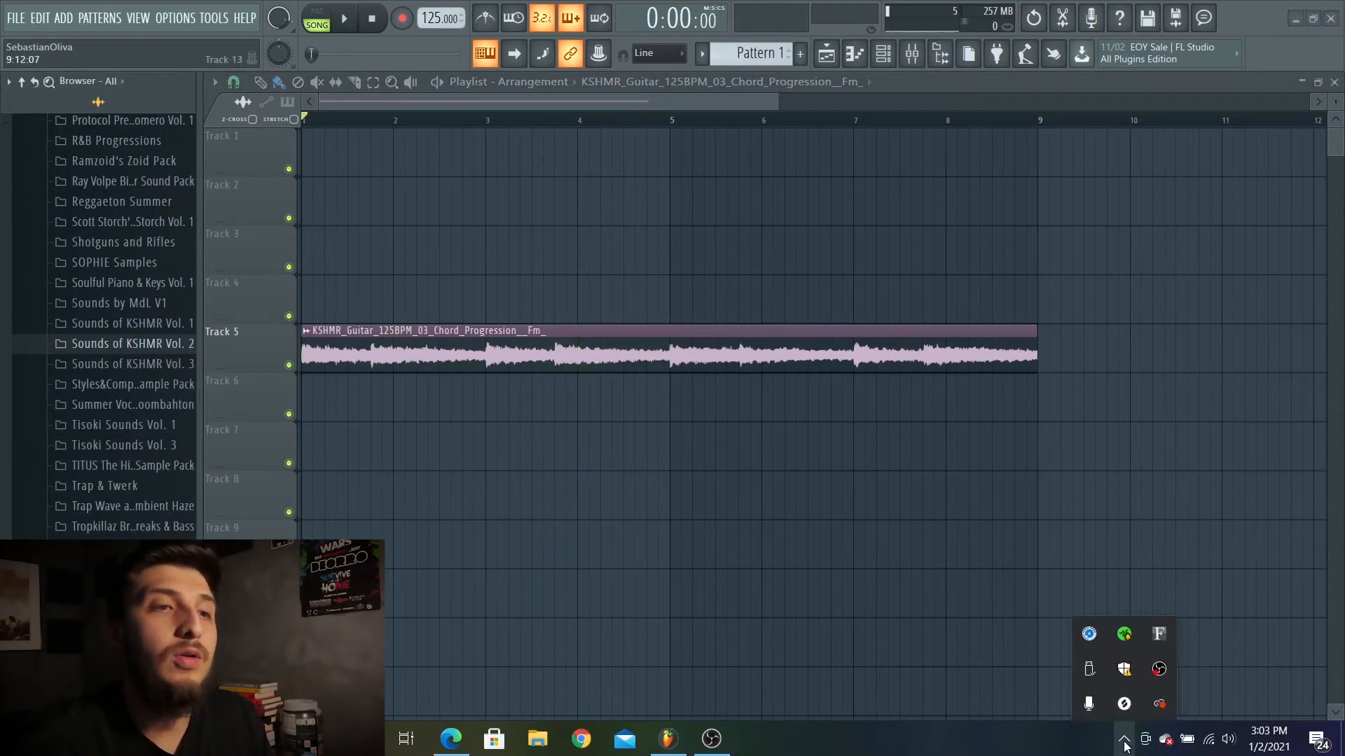
pyautogui.click(1125, 705)
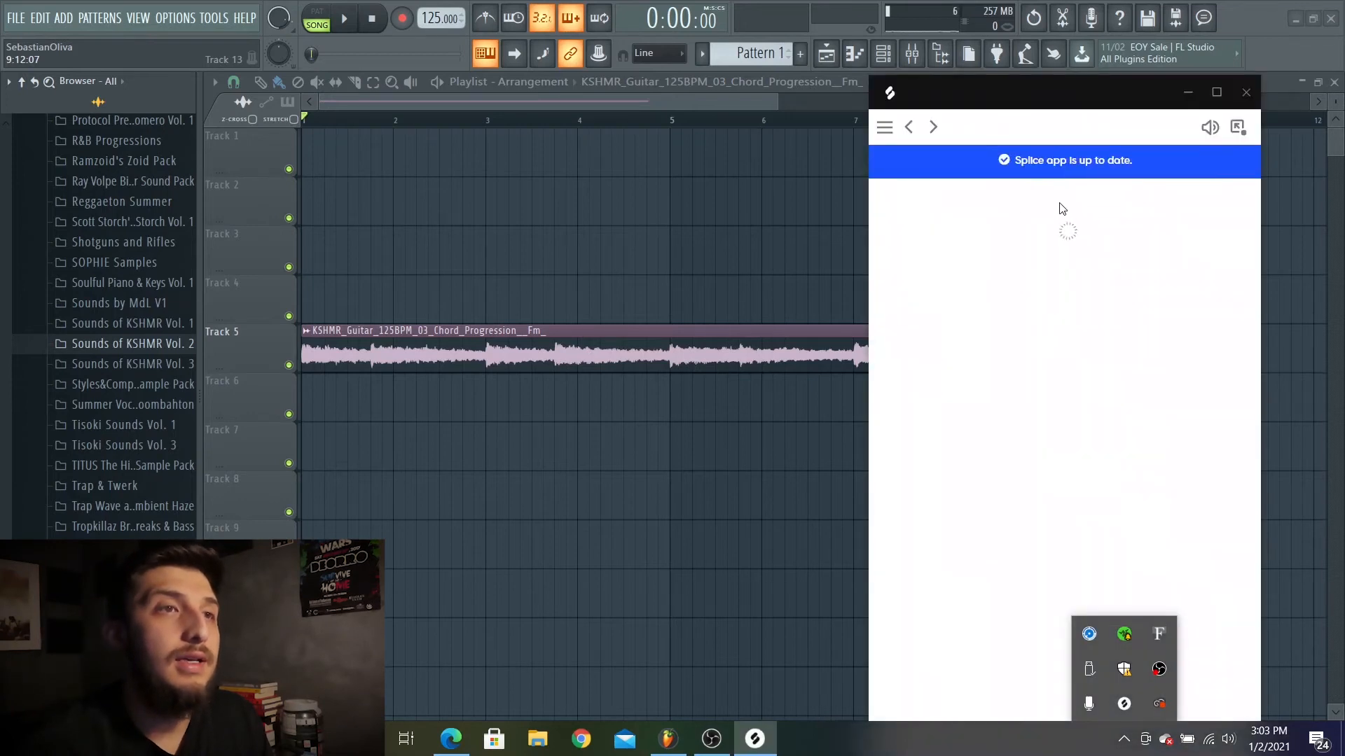
pyautogui.click(1049, 251)
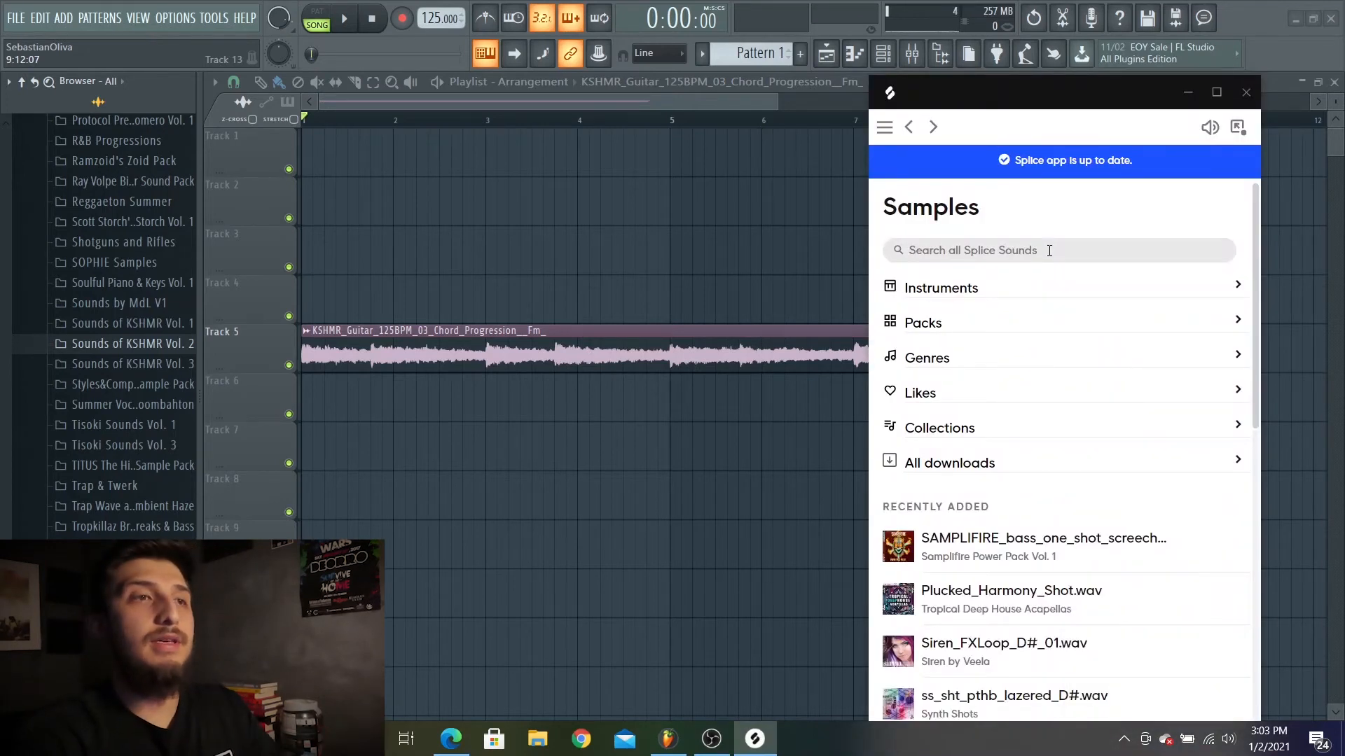
pyautogui.write('kick')
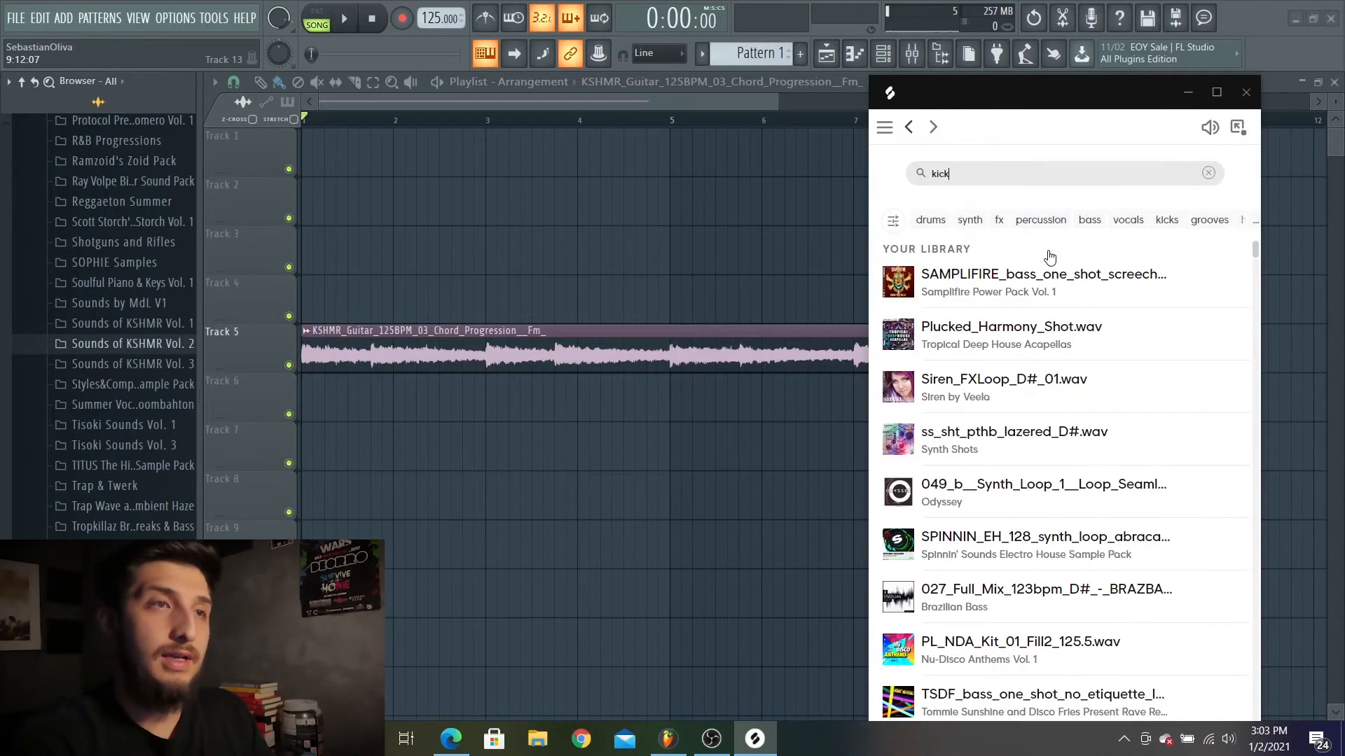
pyautogui.click(893, 221)
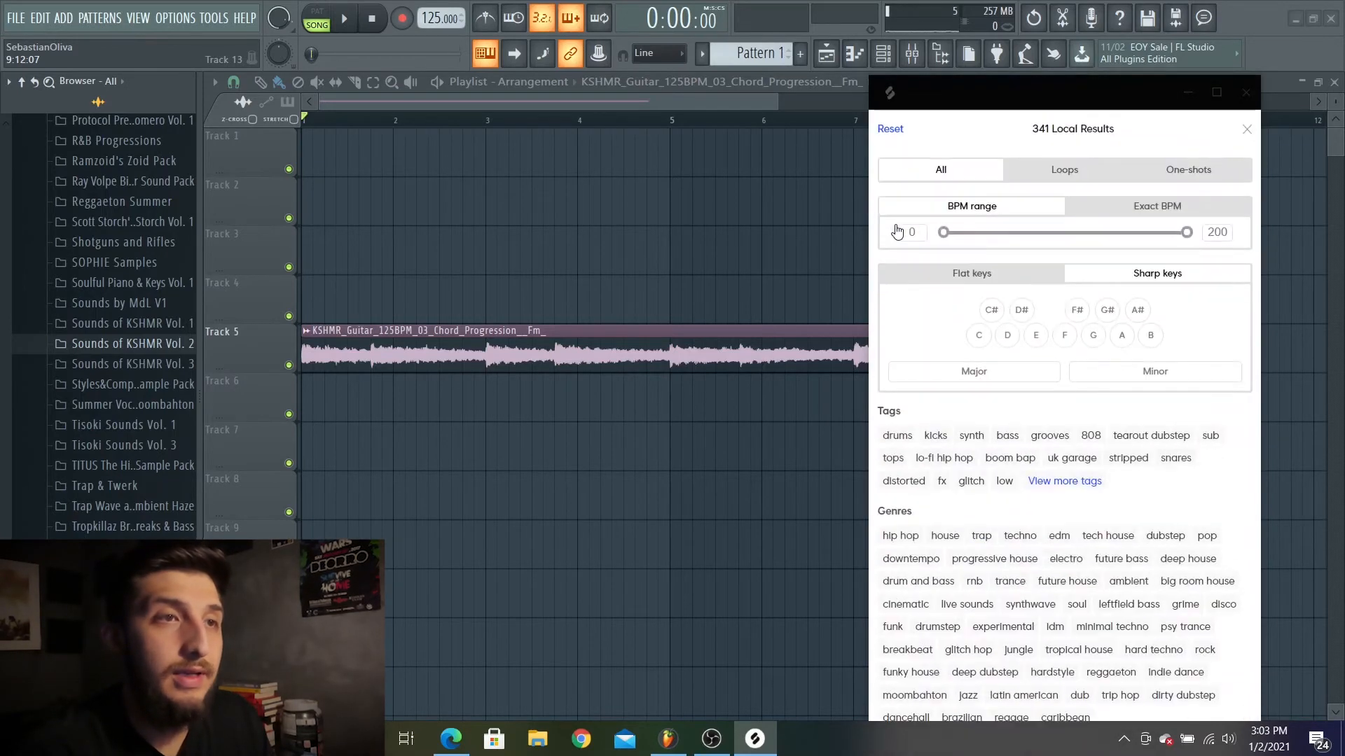
pyautogui.click(1246, 128)
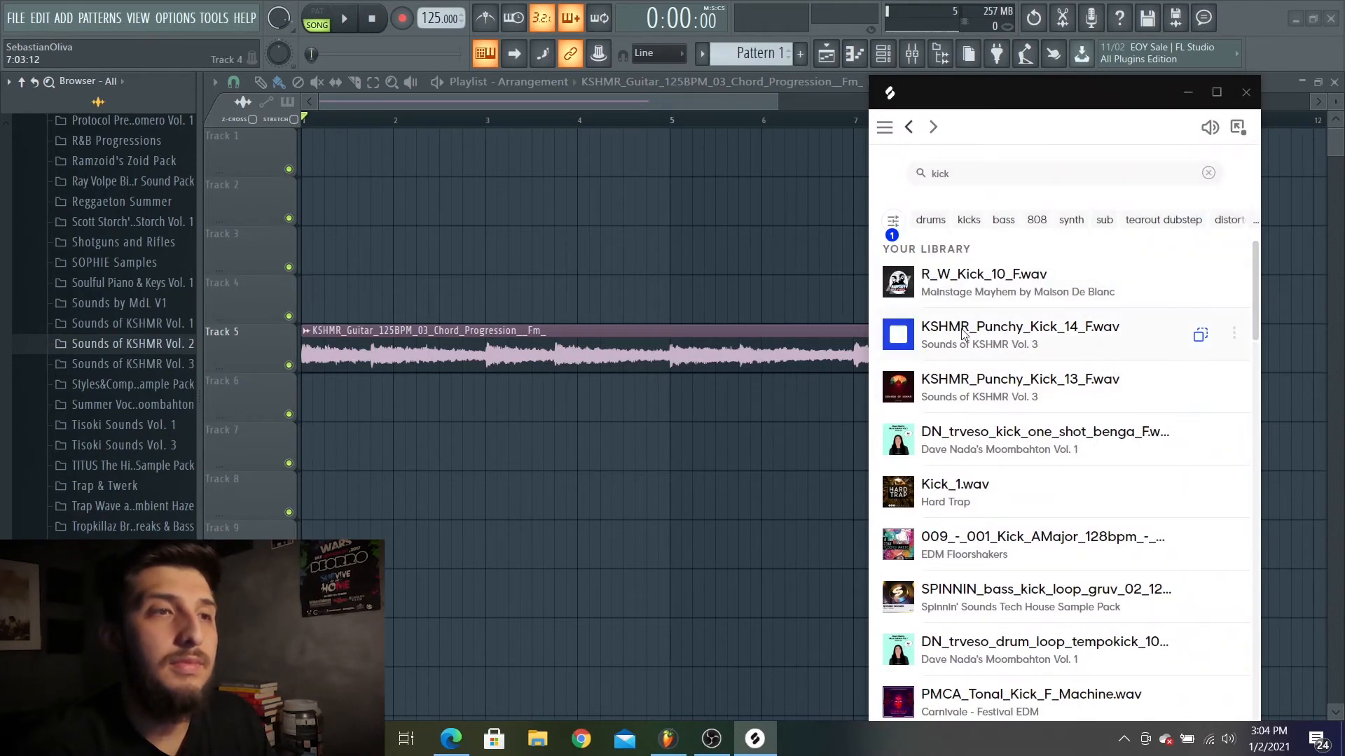
# Place KSHMR_Punchy_Kick_14_F at the start of playlist Track 2 and repeat it on every beat up to bar 9.
pyautogui.moveTo(1199, 333); pyautogui.dragTo(306, 200)
pyautogui.click(234, 82)
pyautogui.click(250, 123)
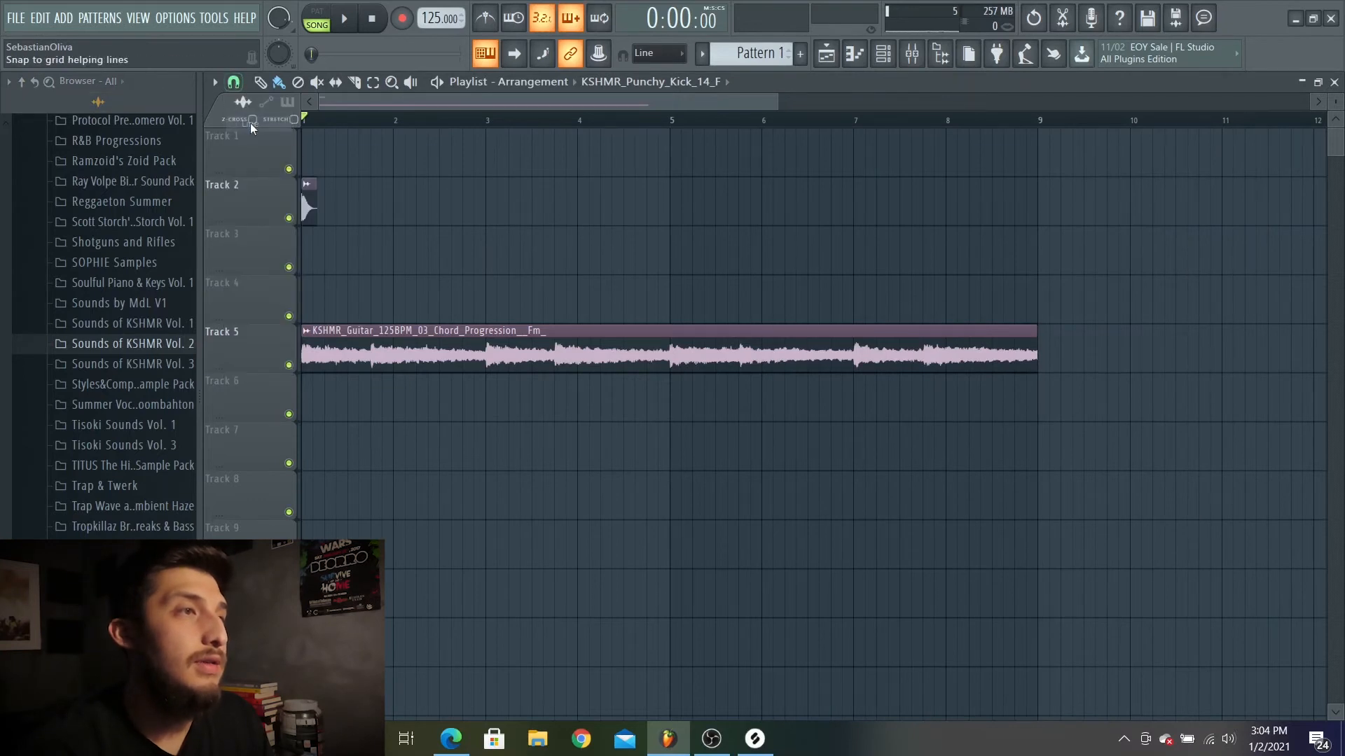
pyautogui.moveTo(319, 195); pyautogui.dragTo(1025, 215)
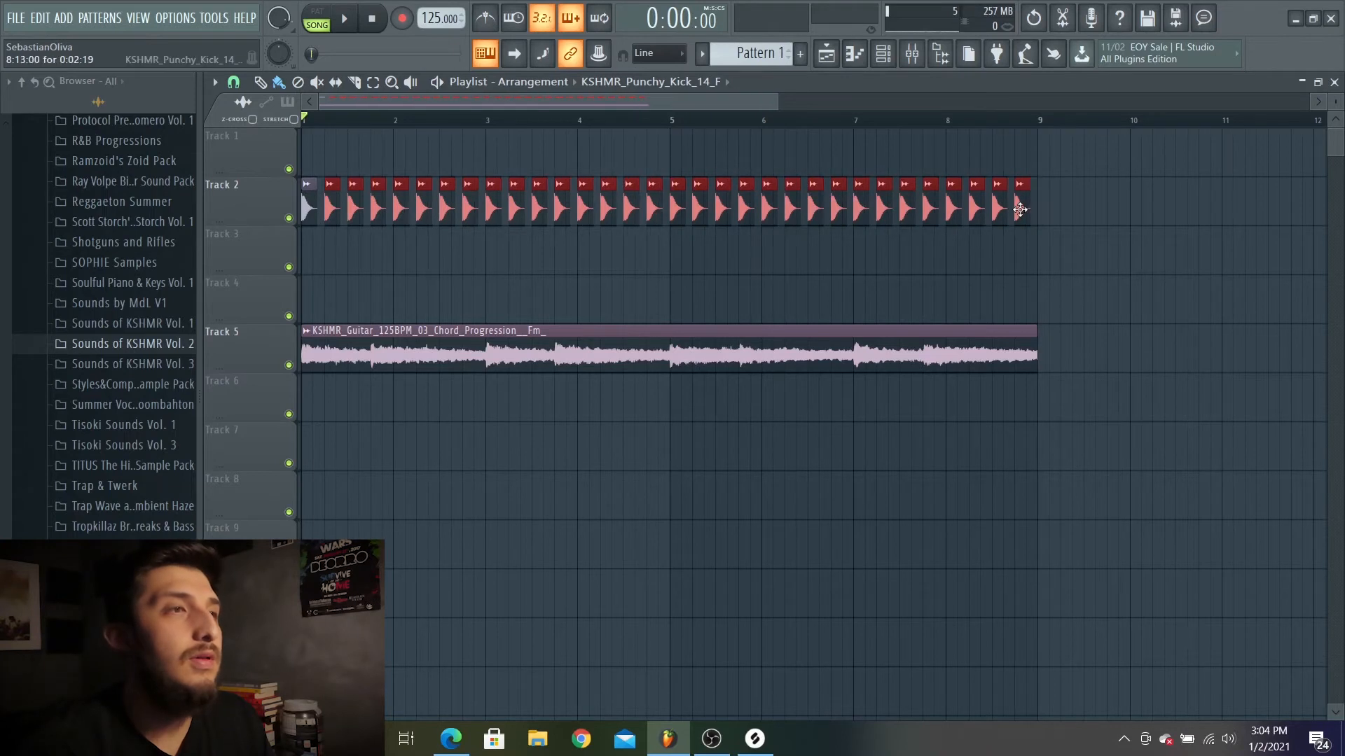
# Play the guitar loop together with the kicks, removing the stray kick clip placed on Track 4.
pyautogui.press('space')
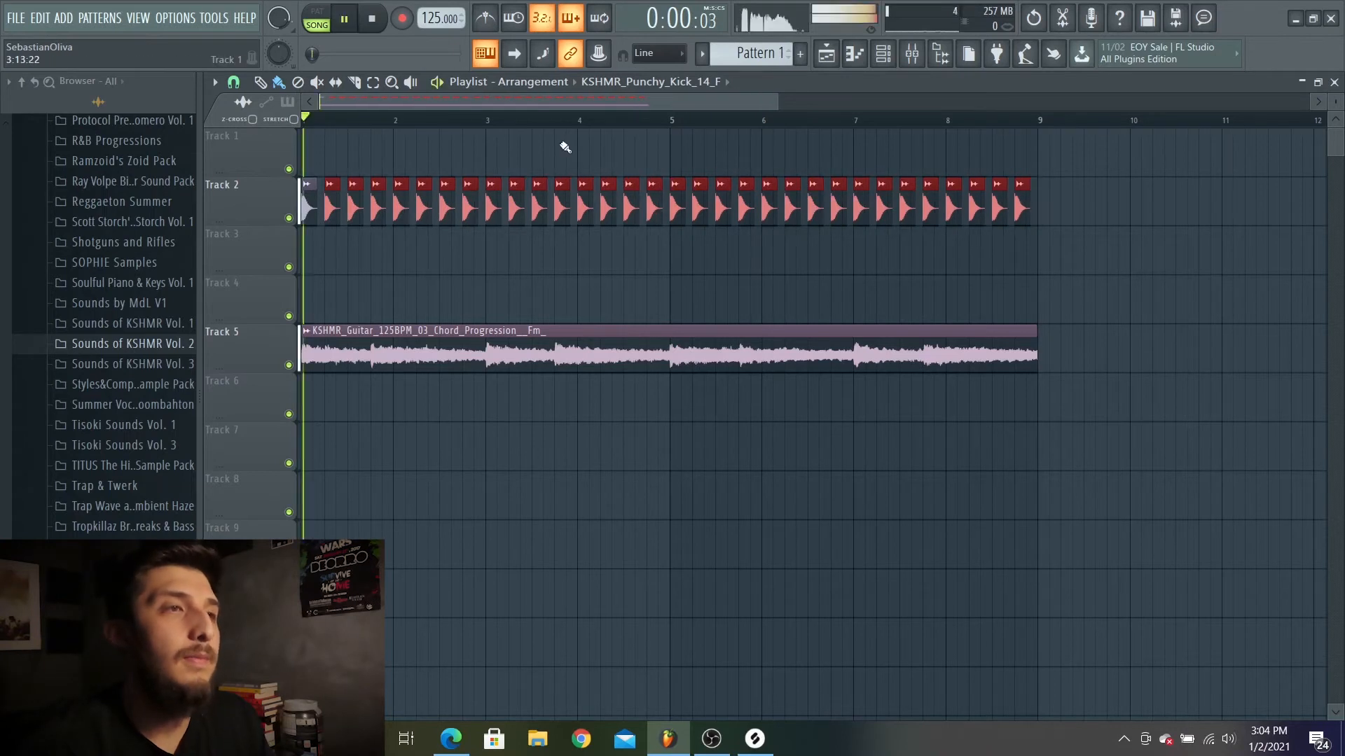
pyautogui.click(615, 294)
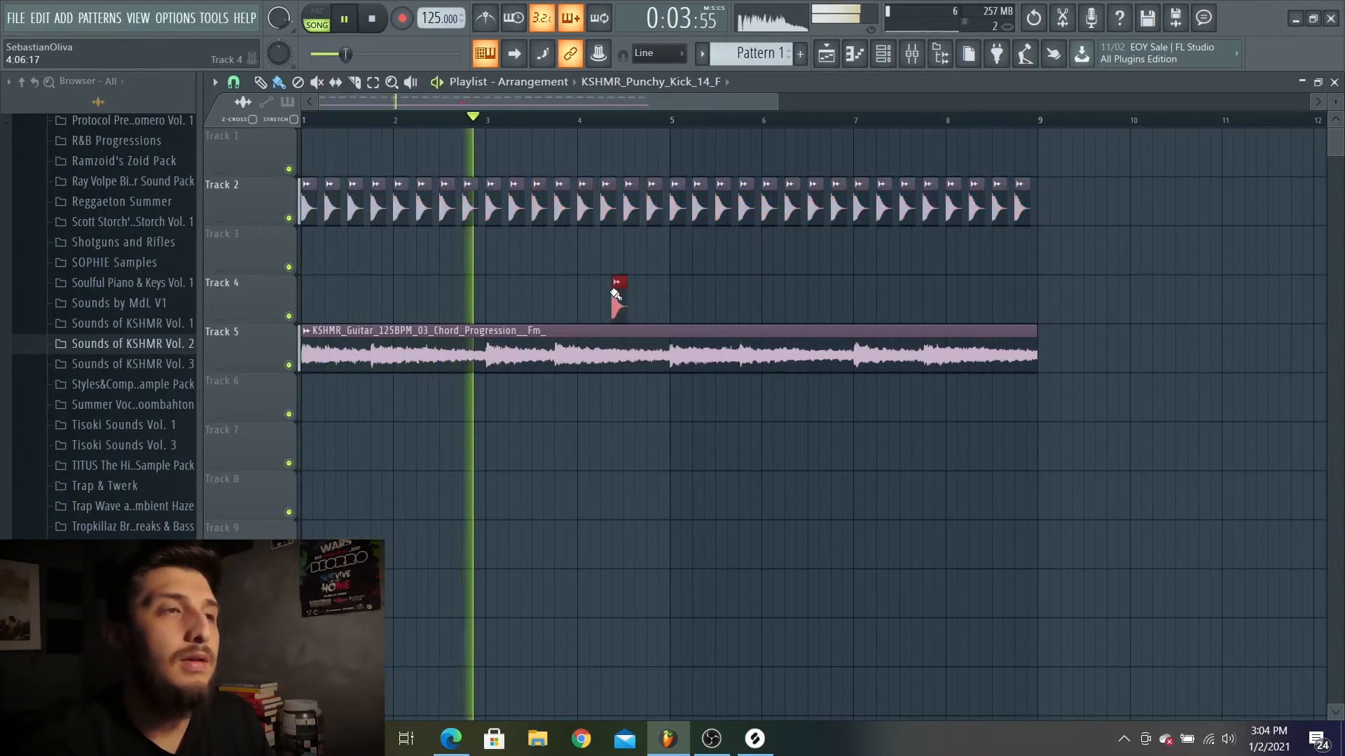
pyautogui.rightClick(620, 298)
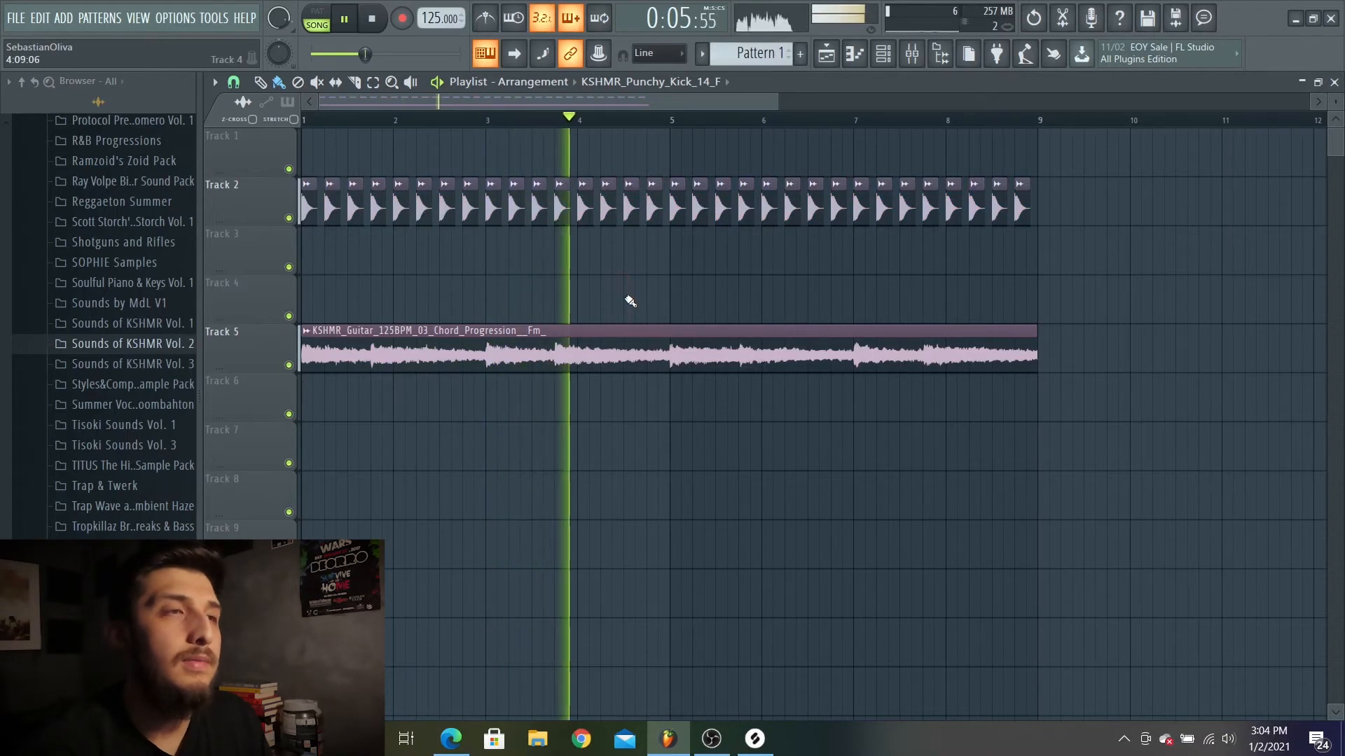
pyautogui.press('space')
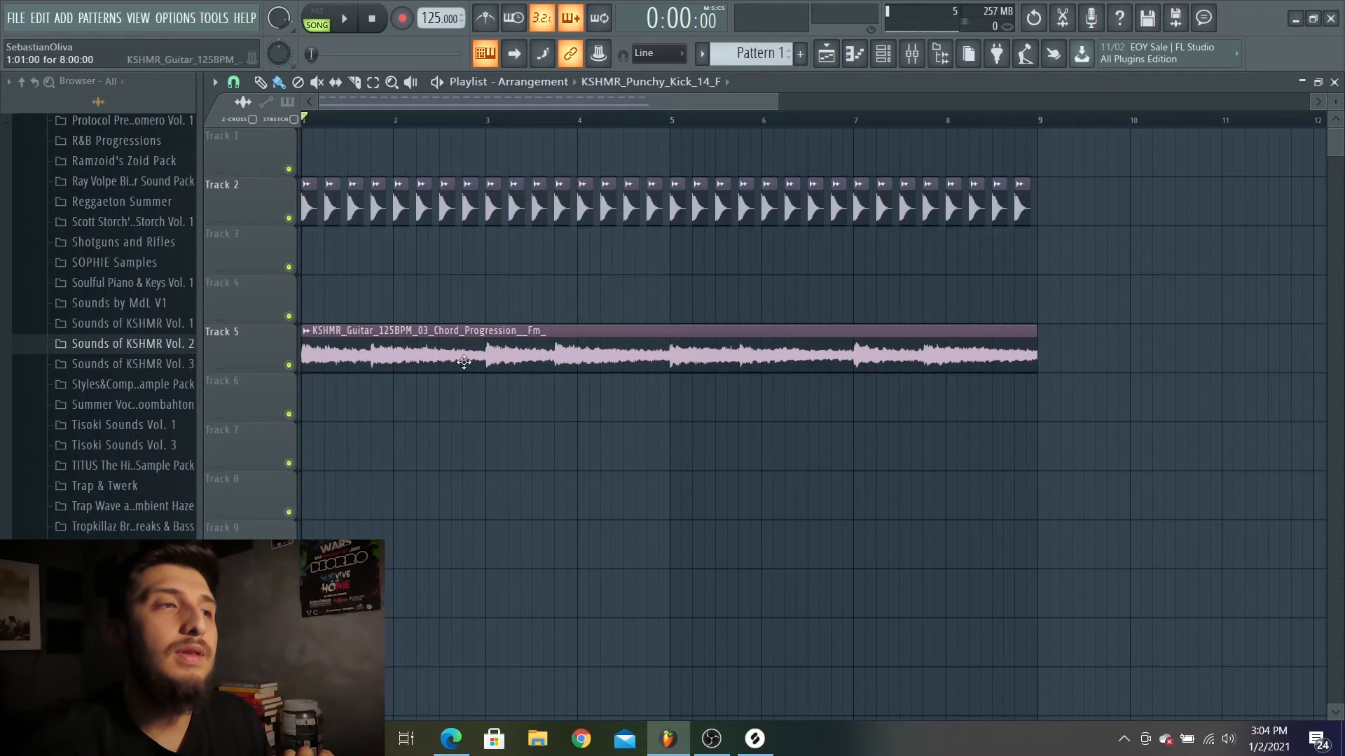
# Solo Track 5 and play the guitar loop on its own.
pyautogui.rightClick(289, 364)
pyautogui.press('space')
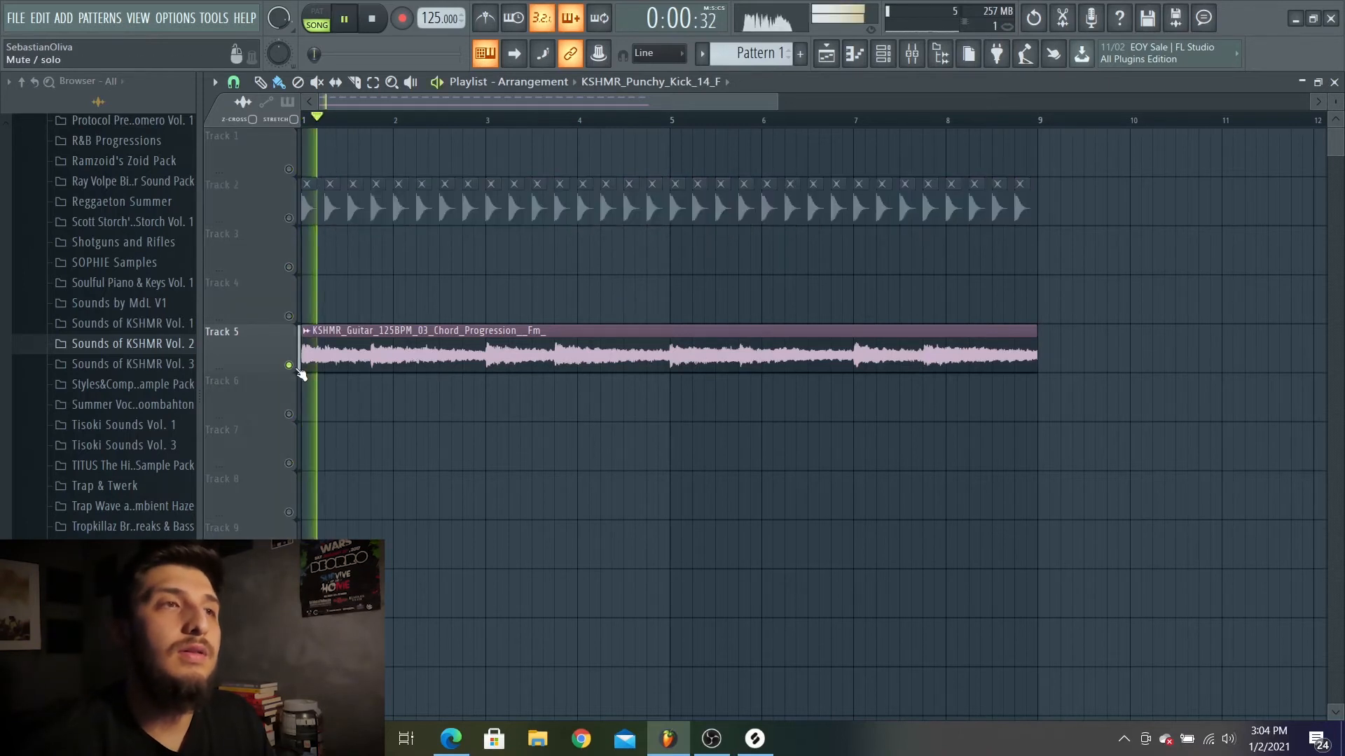
pyautogui.press('space')
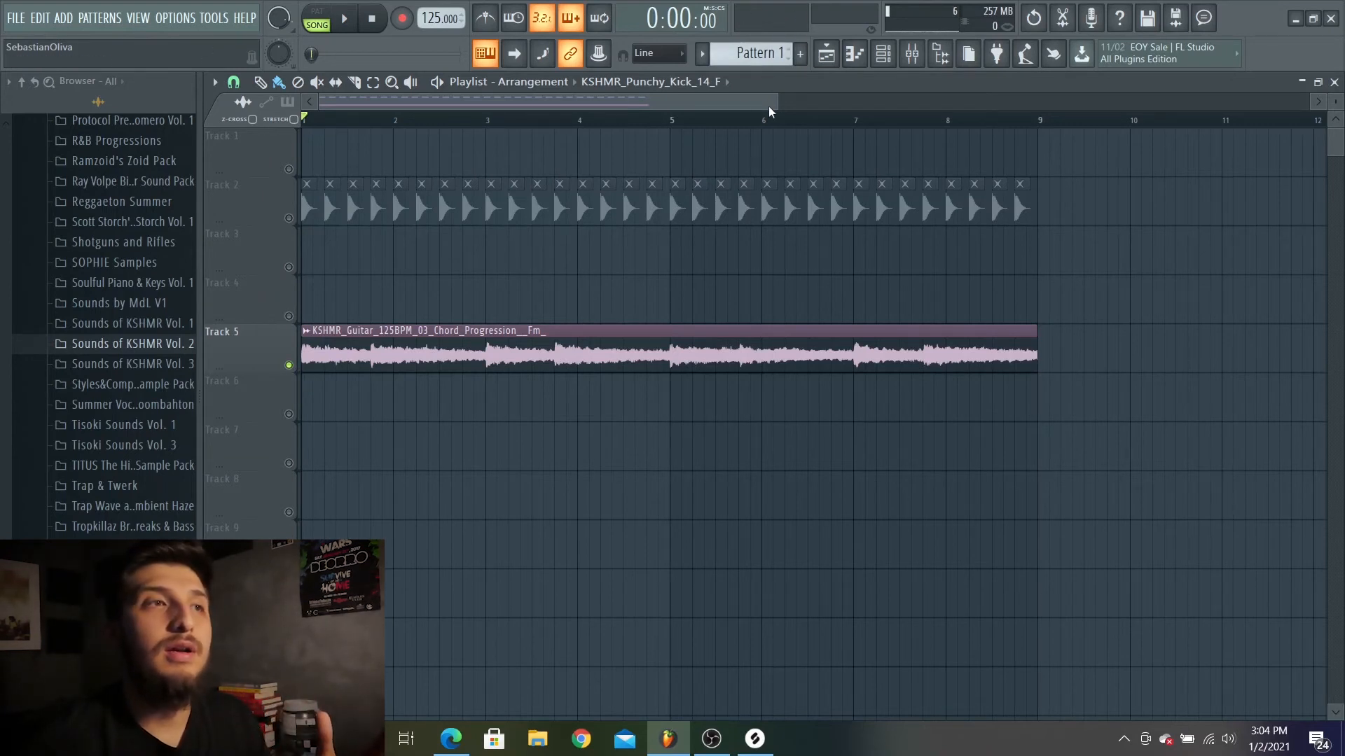
pyautogui.press('space')
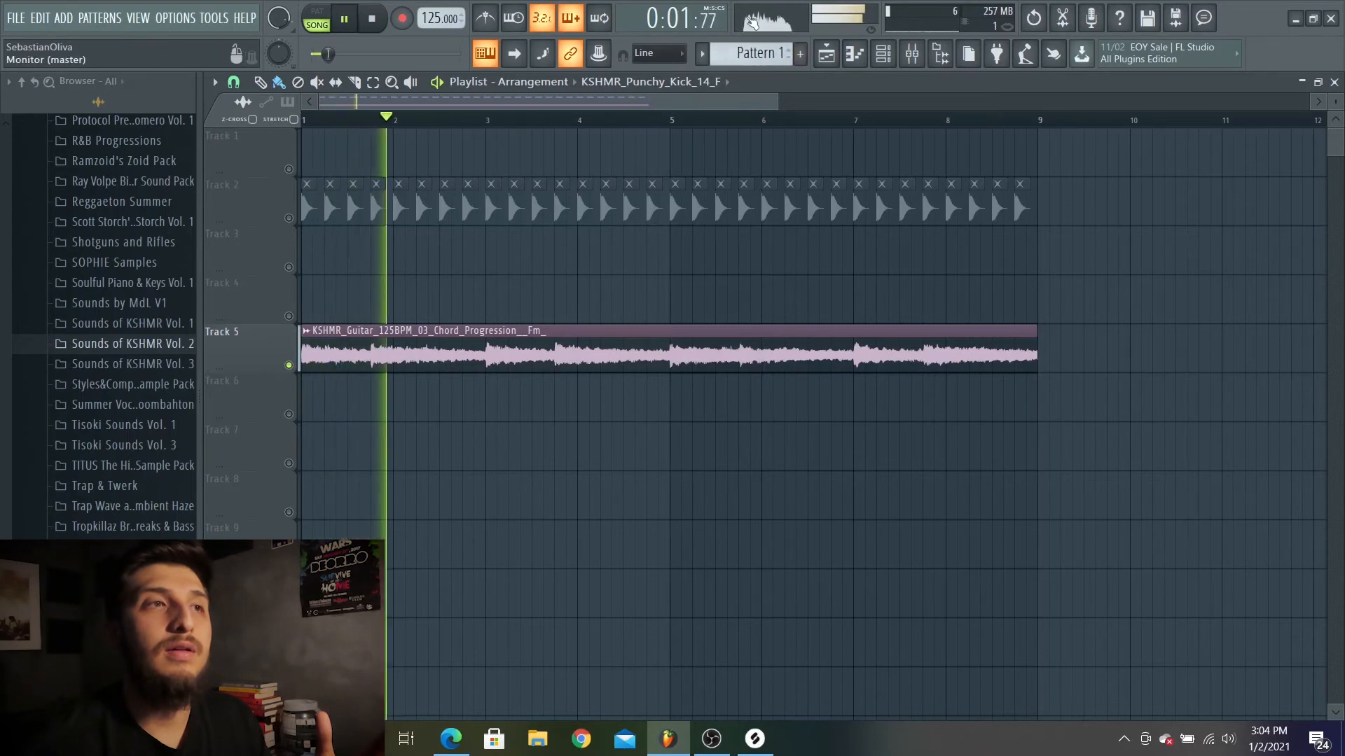
pyautogui.press('space')
# Solo Track 2, play the kick clips on their own and unsolo the track, keeping the second kick in place.
pyautogui.rightClick(288, 218)
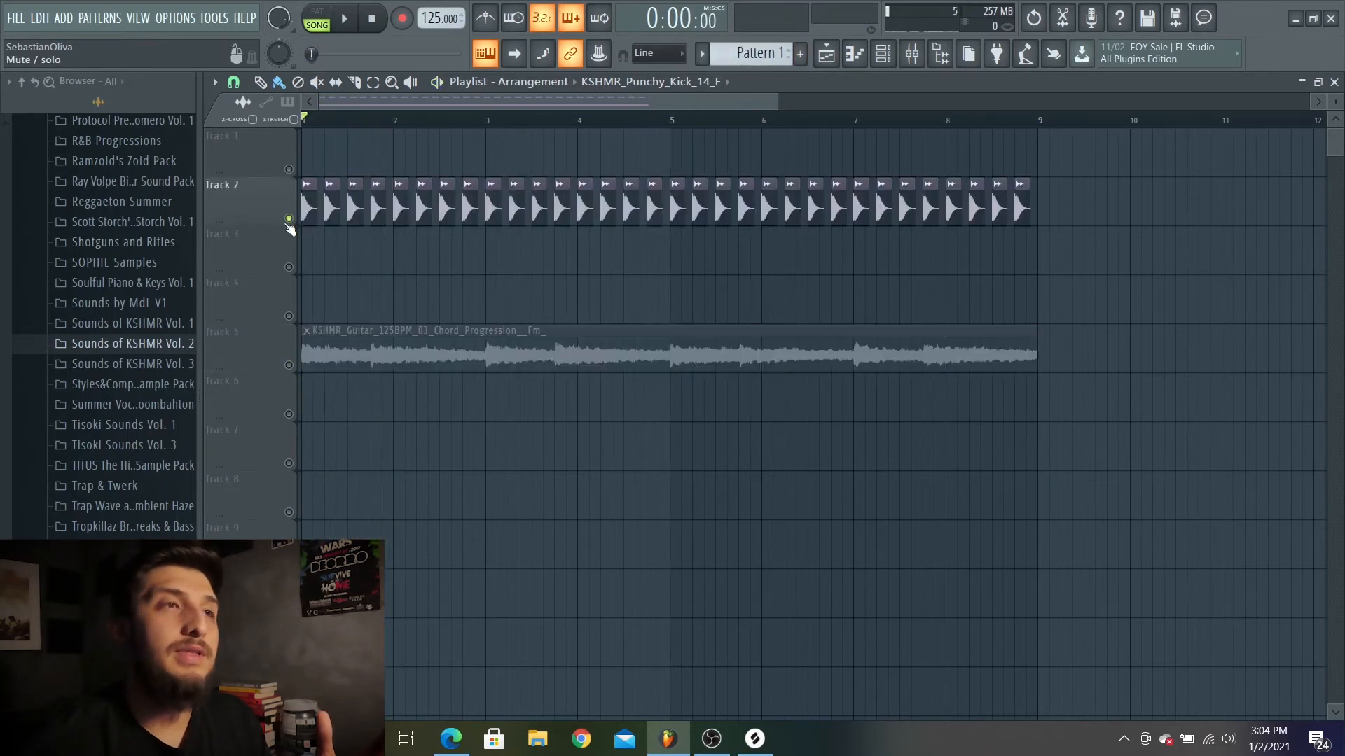
pyautogui.press('space')
pyautogui.press('space')
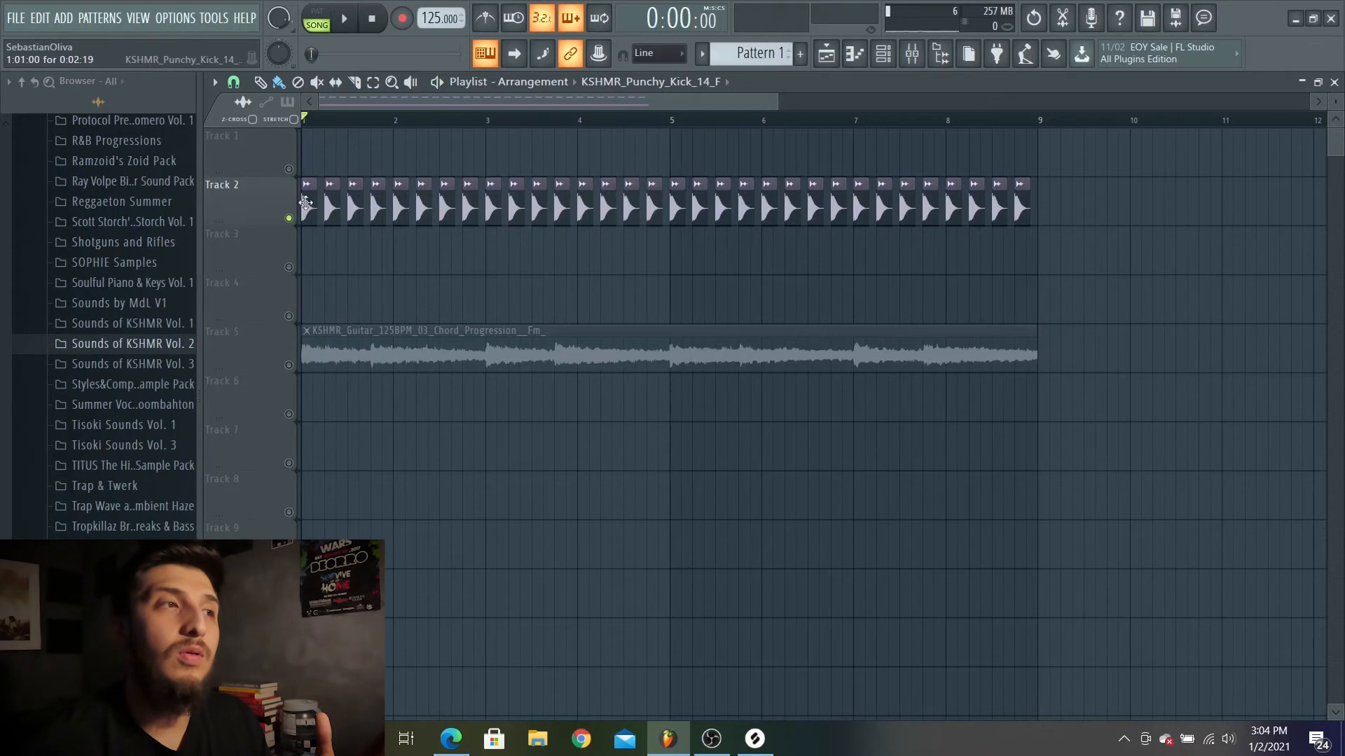
pyautogui.press('space')
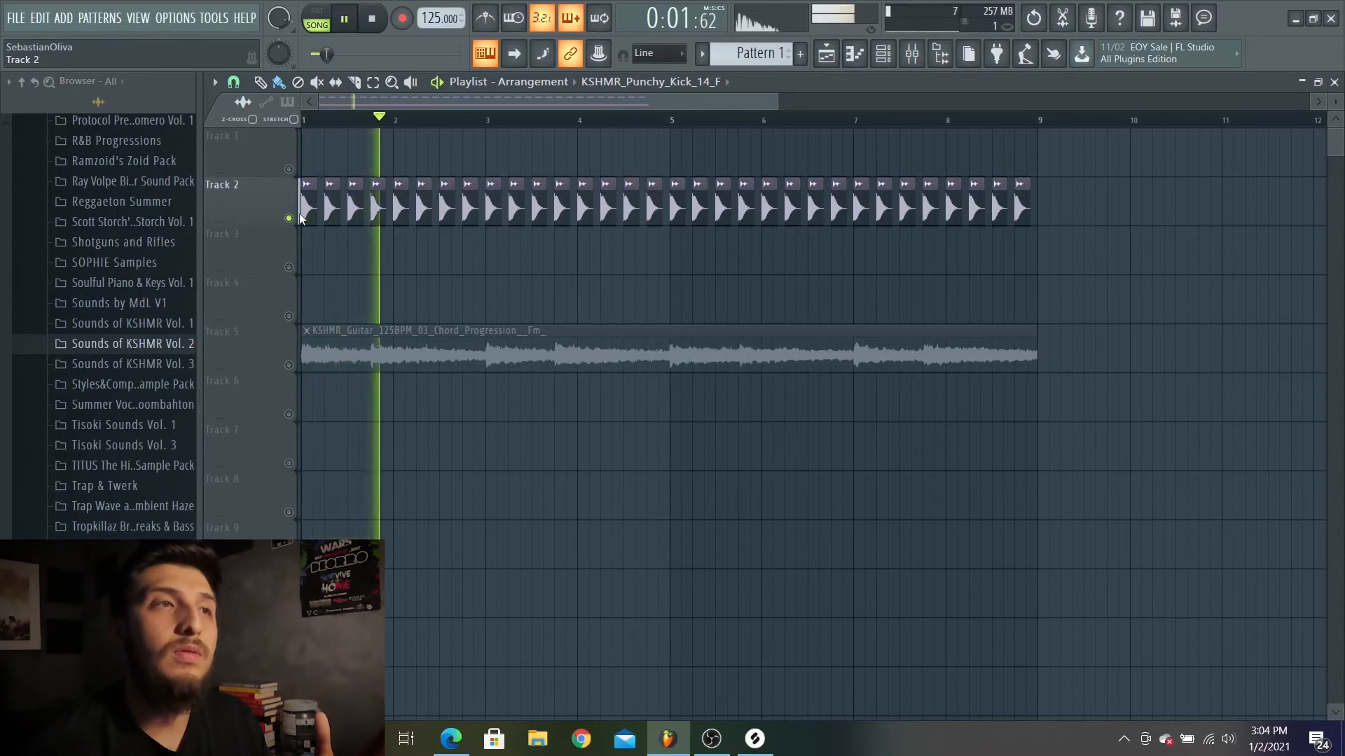
pyautogui.rightClick(338, 205)
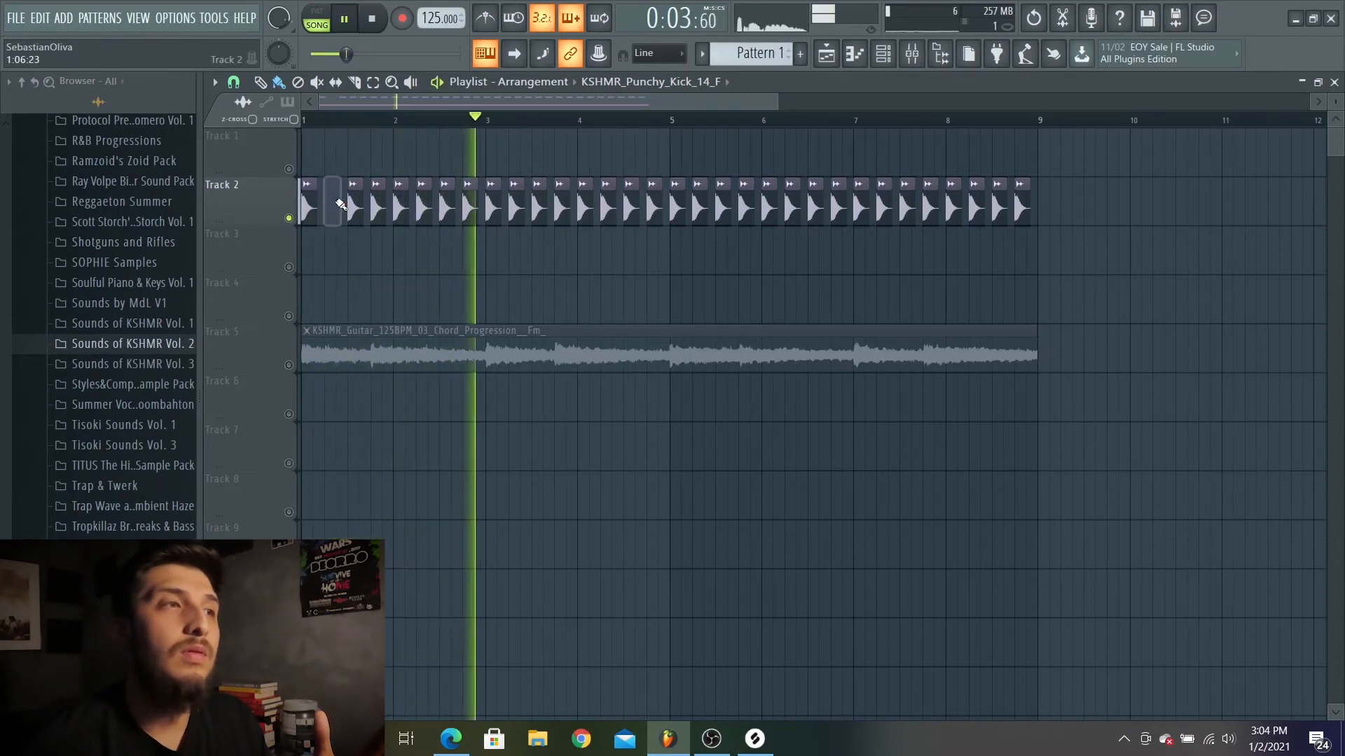
pyautogui.click(336, 202)
pyautogui.press('space')
pyautogui.press('space')
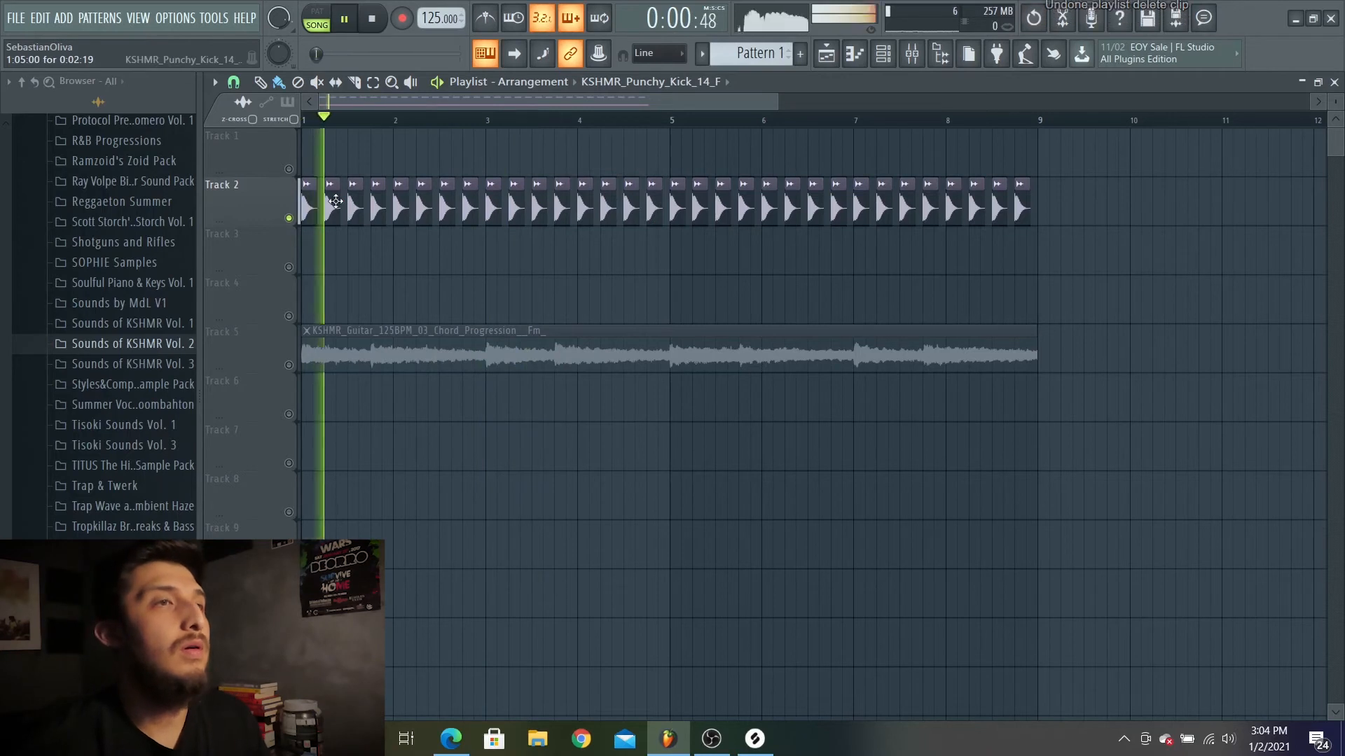
pyautogui.press('space')
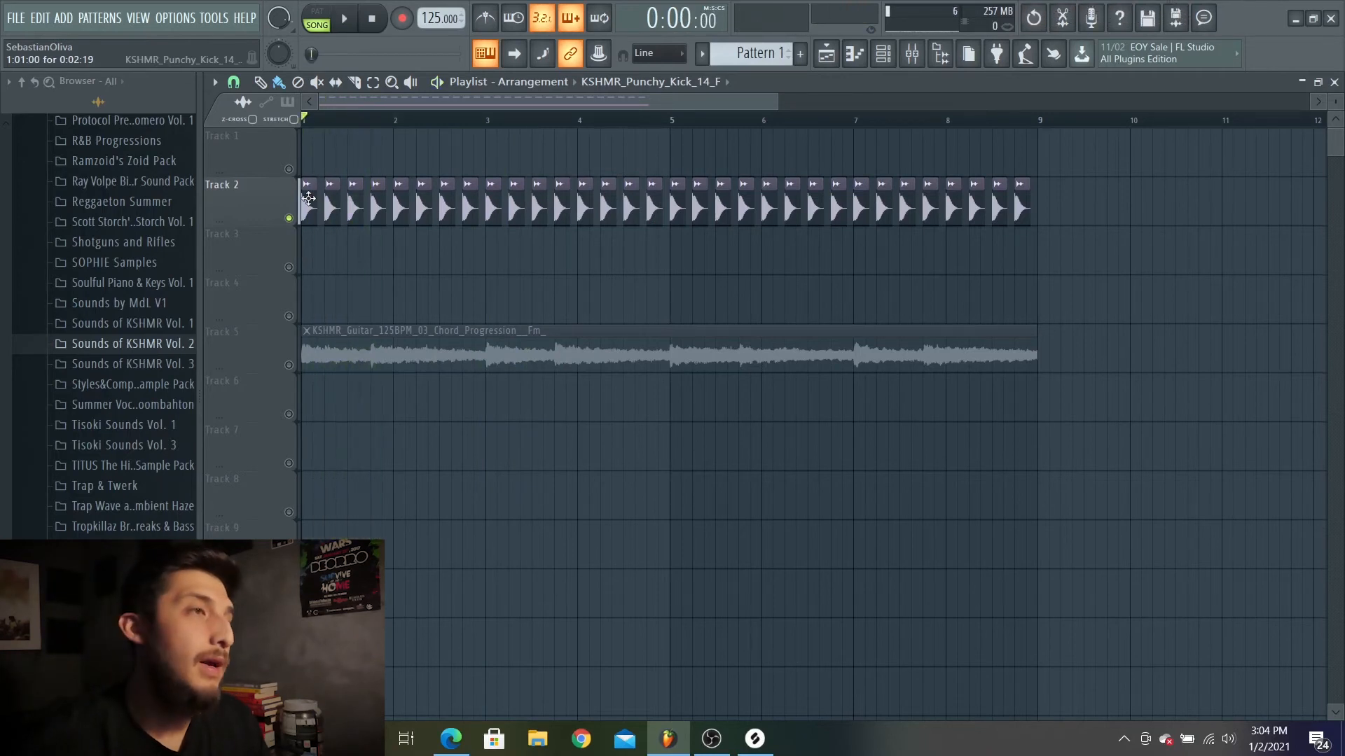
pyautogui.rightClick(288, 218)
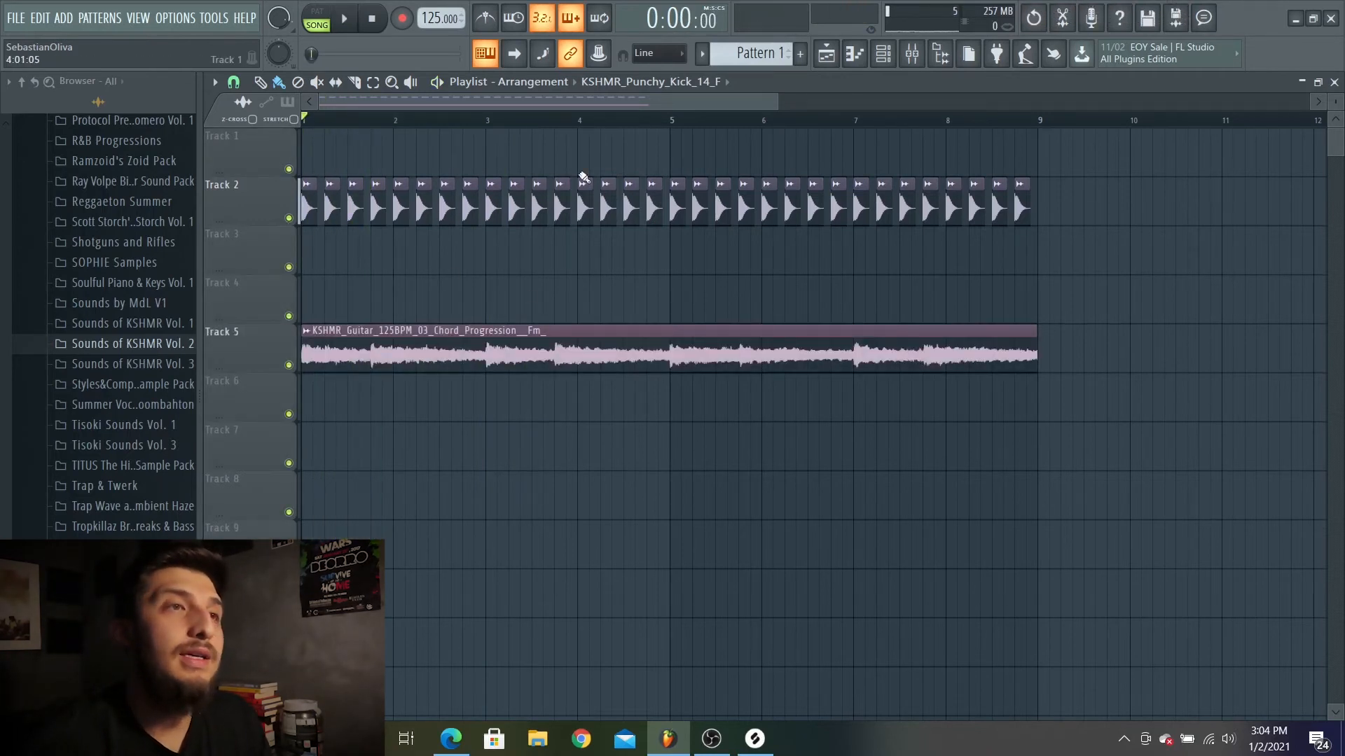
# Route the guitar loop's channel to mixer track 6 and close its channel settings.
pyautogui.moveTo(777, 104); pyautogui.dragTo(665, 104)
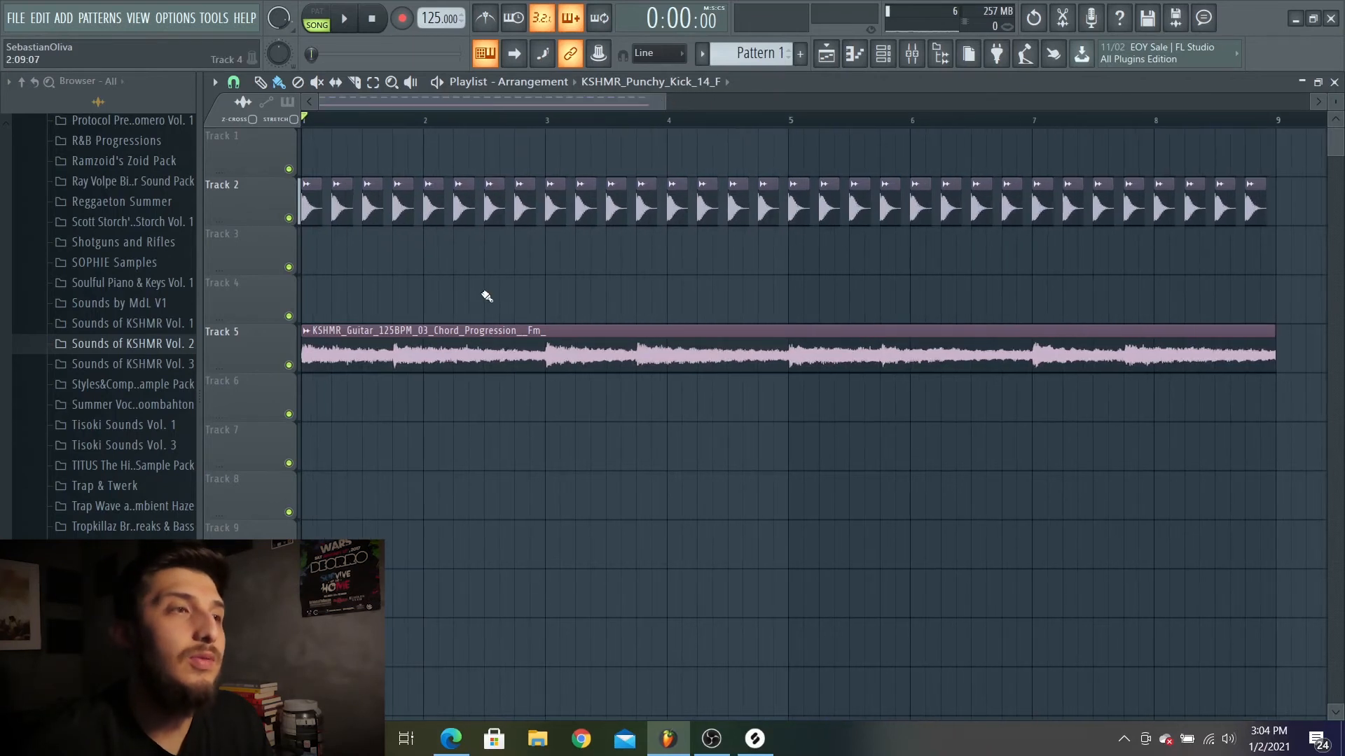
pyautogui.doubleClick(452, 361)
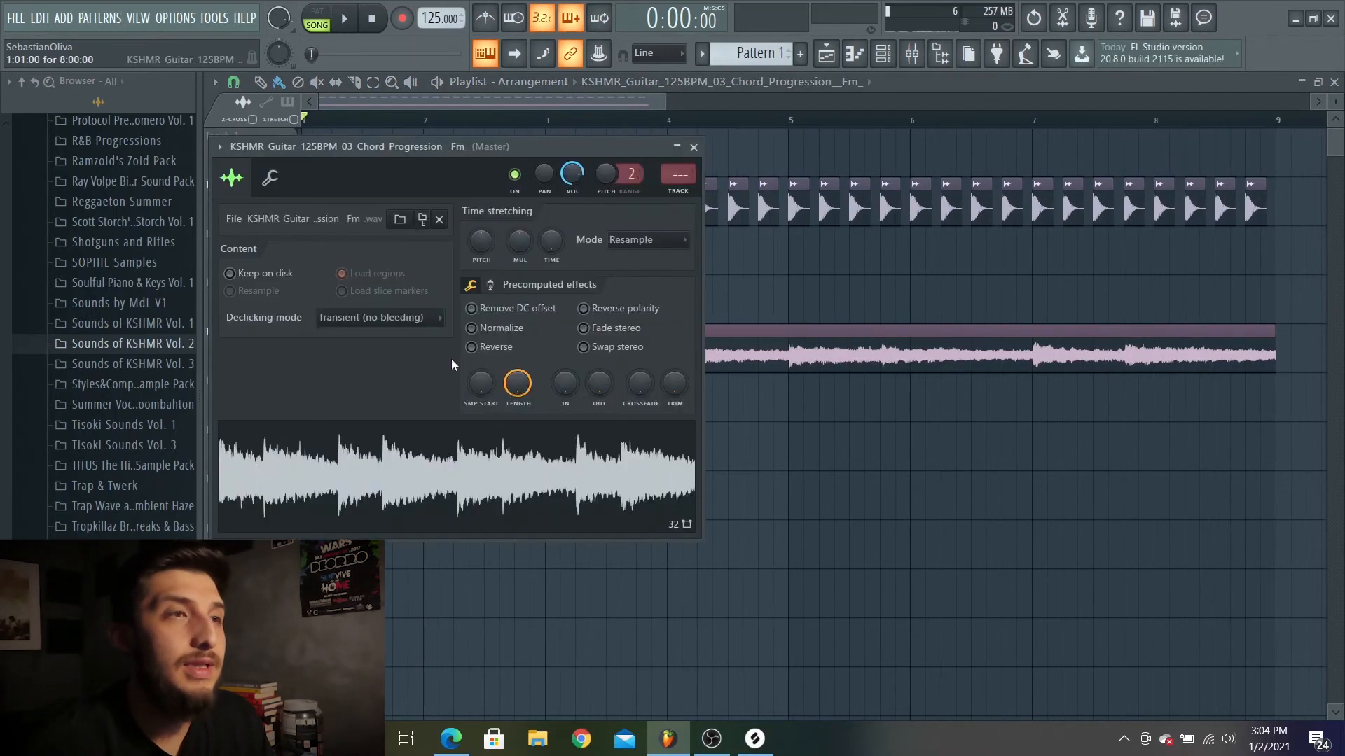
pyautogui.doubleClick(678, 174)
pyautogui.moveTo(678, 174); pyautogui.dragTo(678, 155)
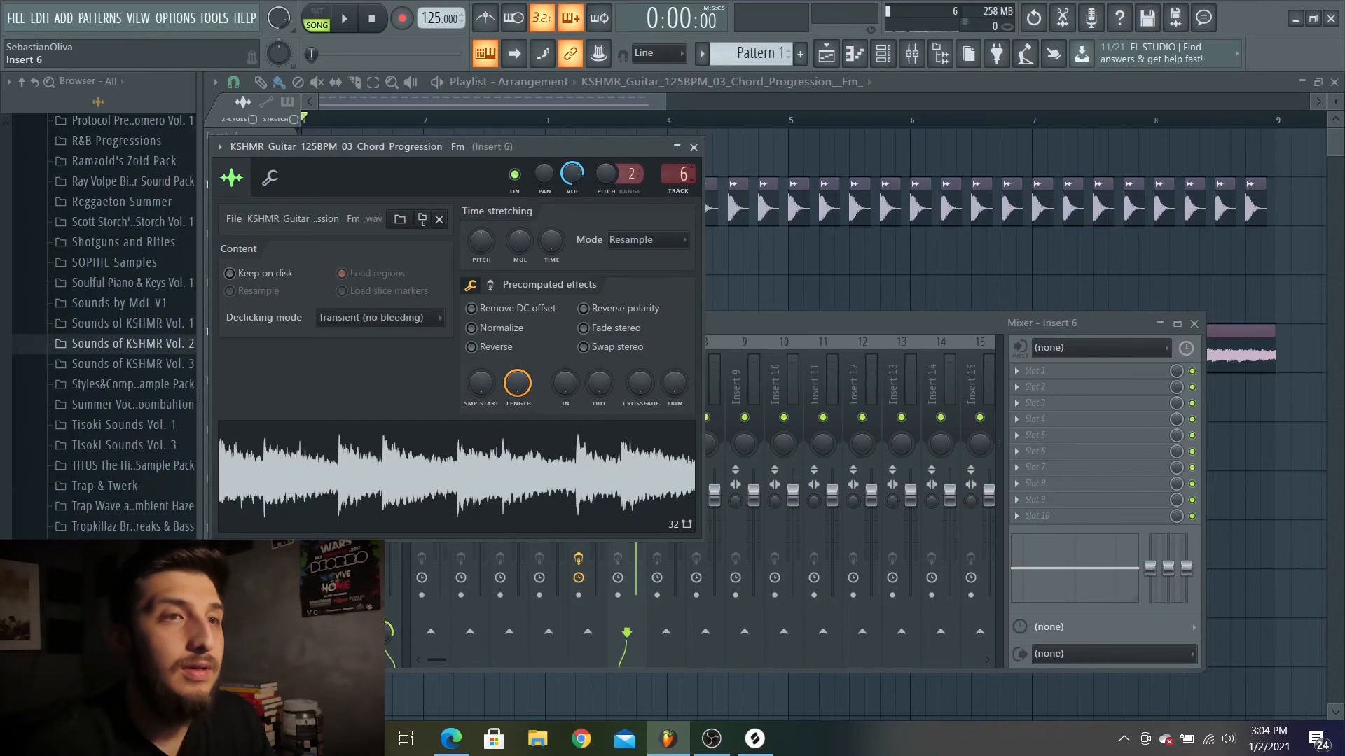
pyautogui.click(693, 147)
# Load Gross Beat into the first effect slot of mixer Insert 6.
pyautogui.click(1093, 371)
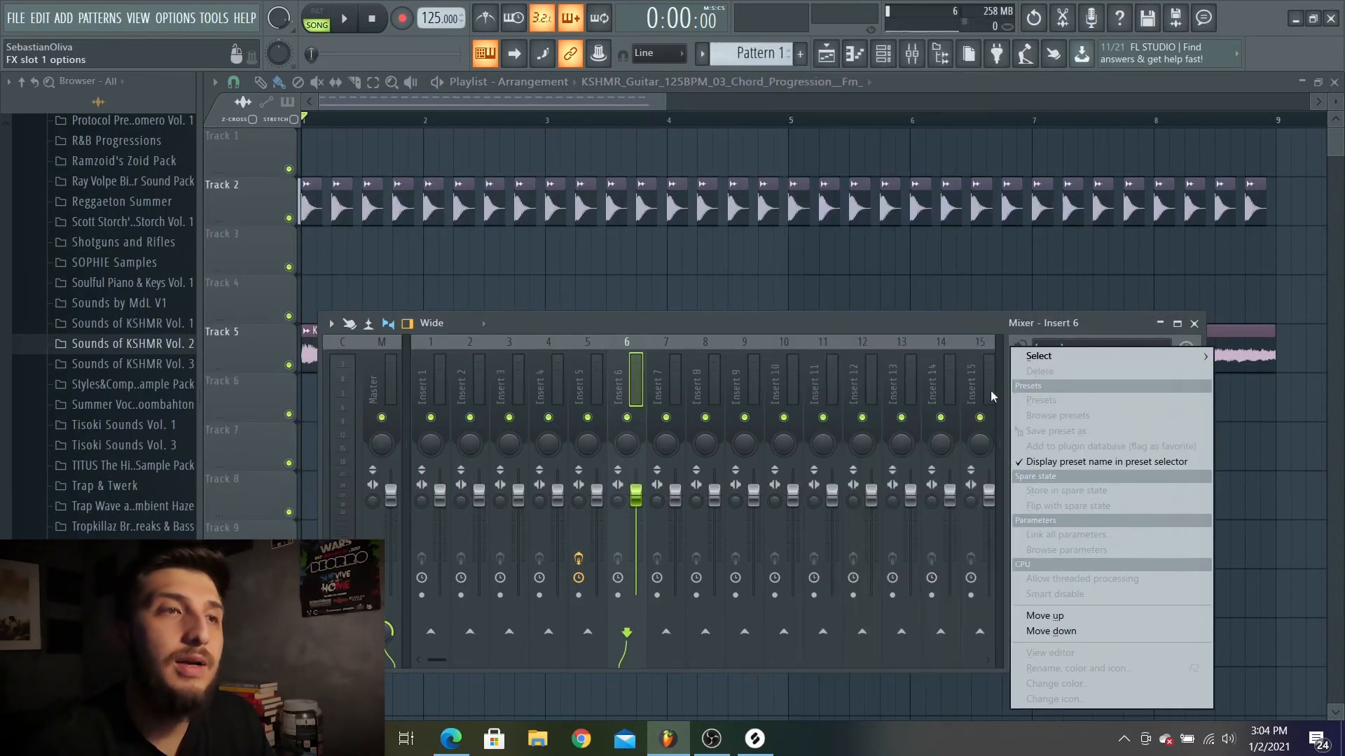
pyautogui.moveTo(1058, 353)
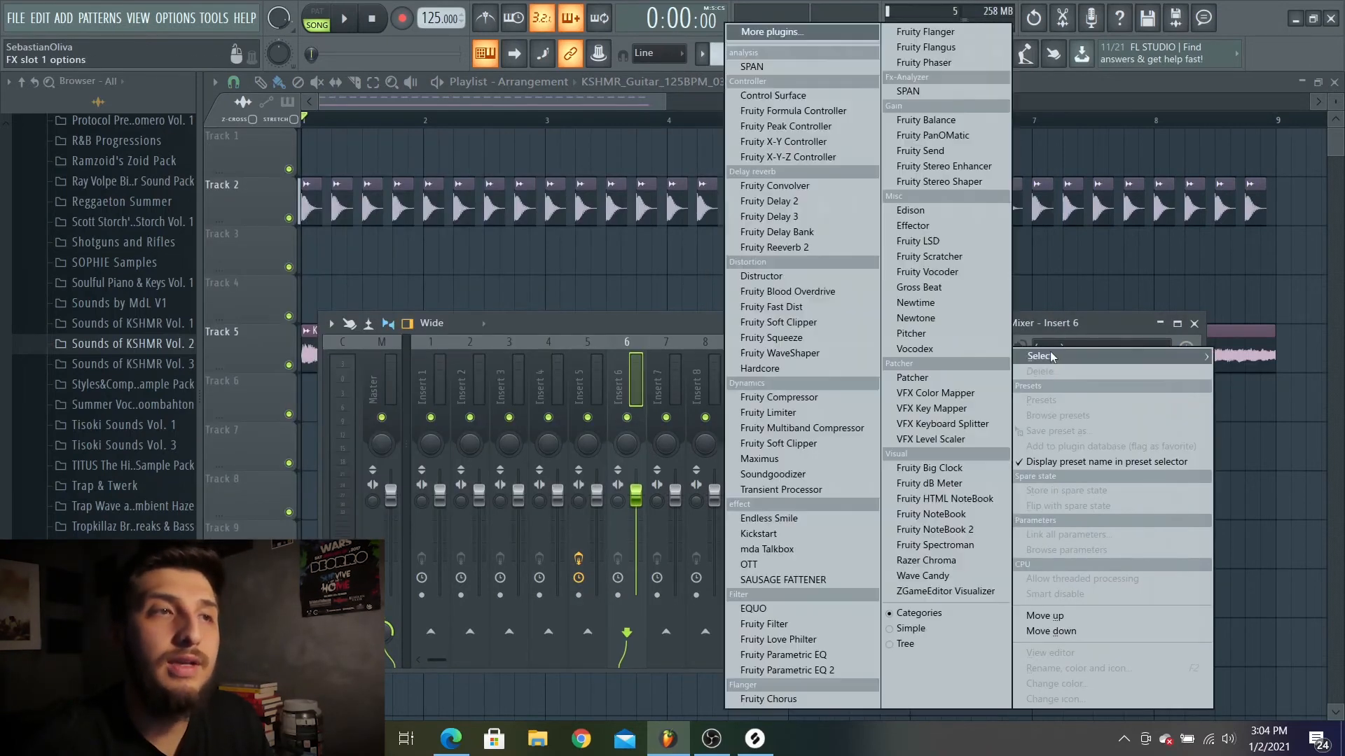
pyautogui.click(932, 288)
pyautogui.moveTo(695, 279); pyautogui.dragTo(695, 166)
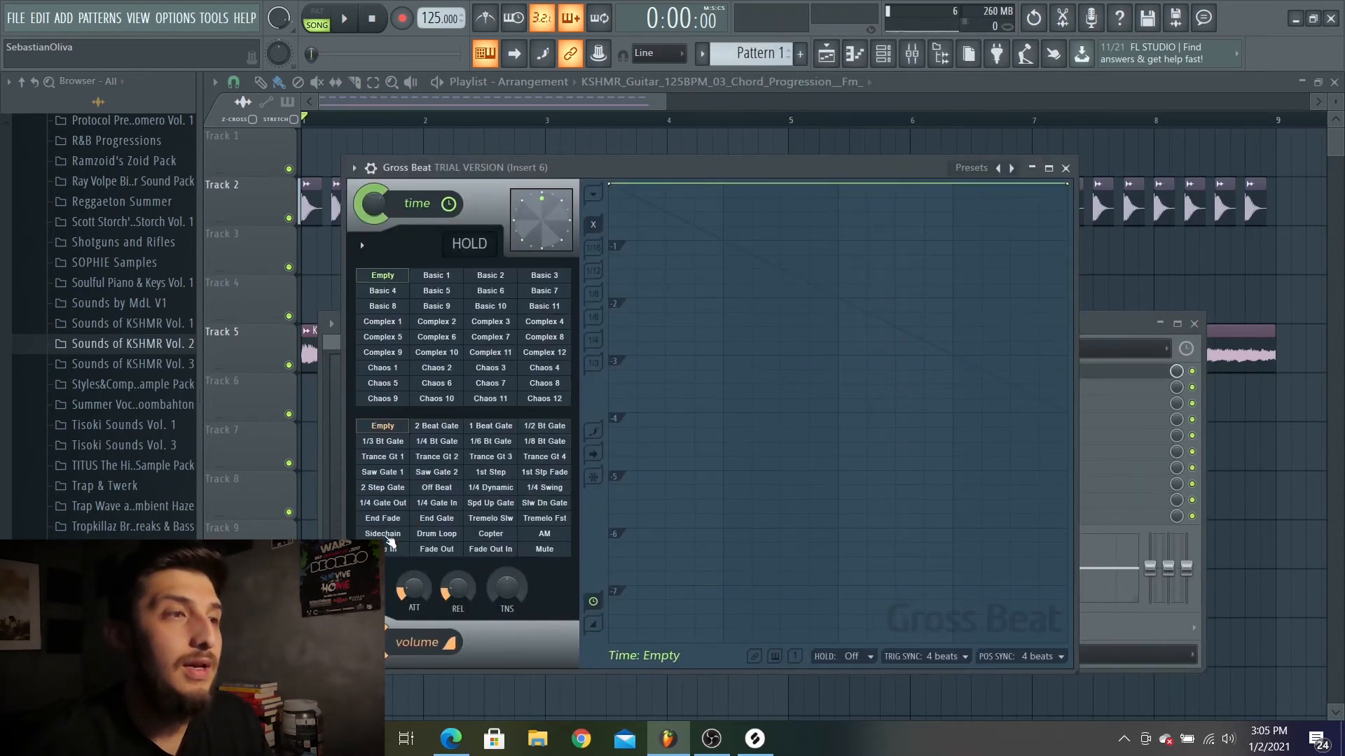
# Choose Gross Beat's Sidechain volume preset, reset the tension of its four rising curves to straight ramps and close the plugin.
pyautogui.click(386, 536)
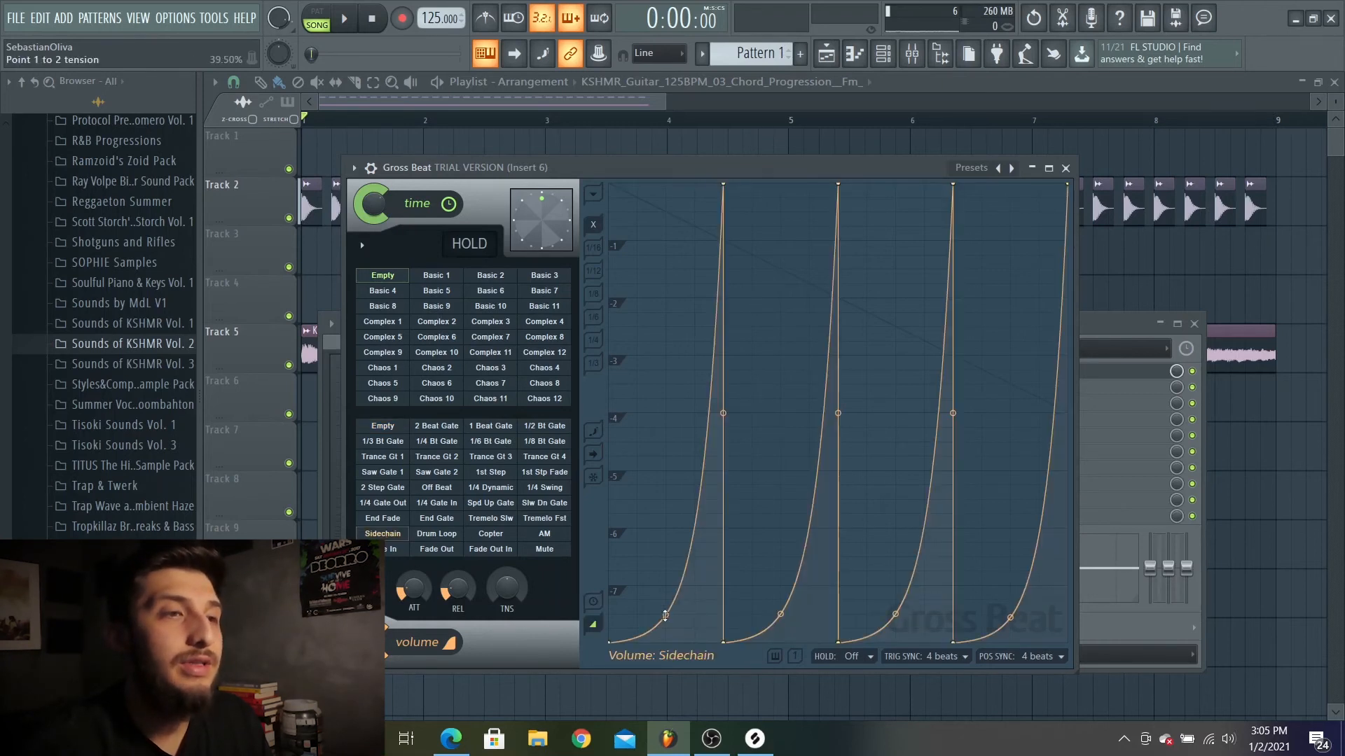
pyautogui.rightClick(666, 616)
pyautogui.rightClick(781, 614)
pyautogui.rightClick(896, 617)
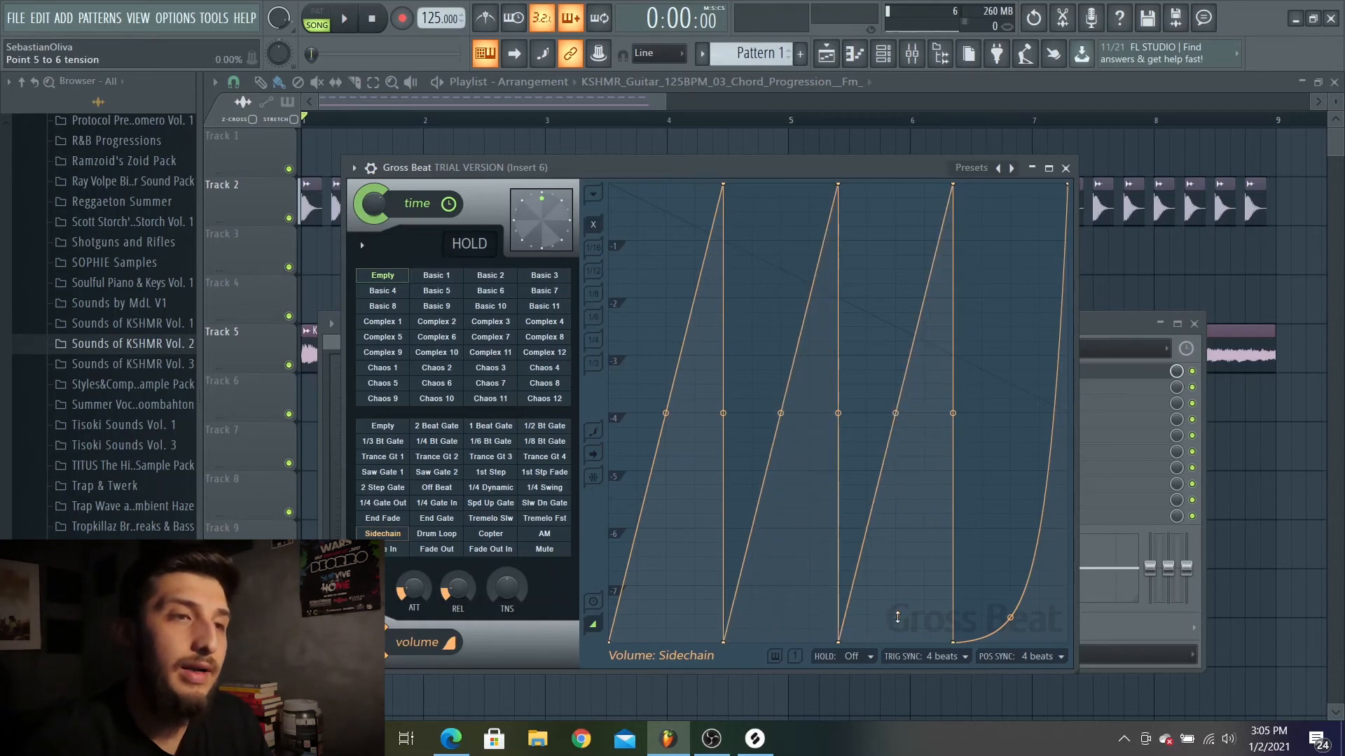
pyautogui.rightClick(1010, 617)
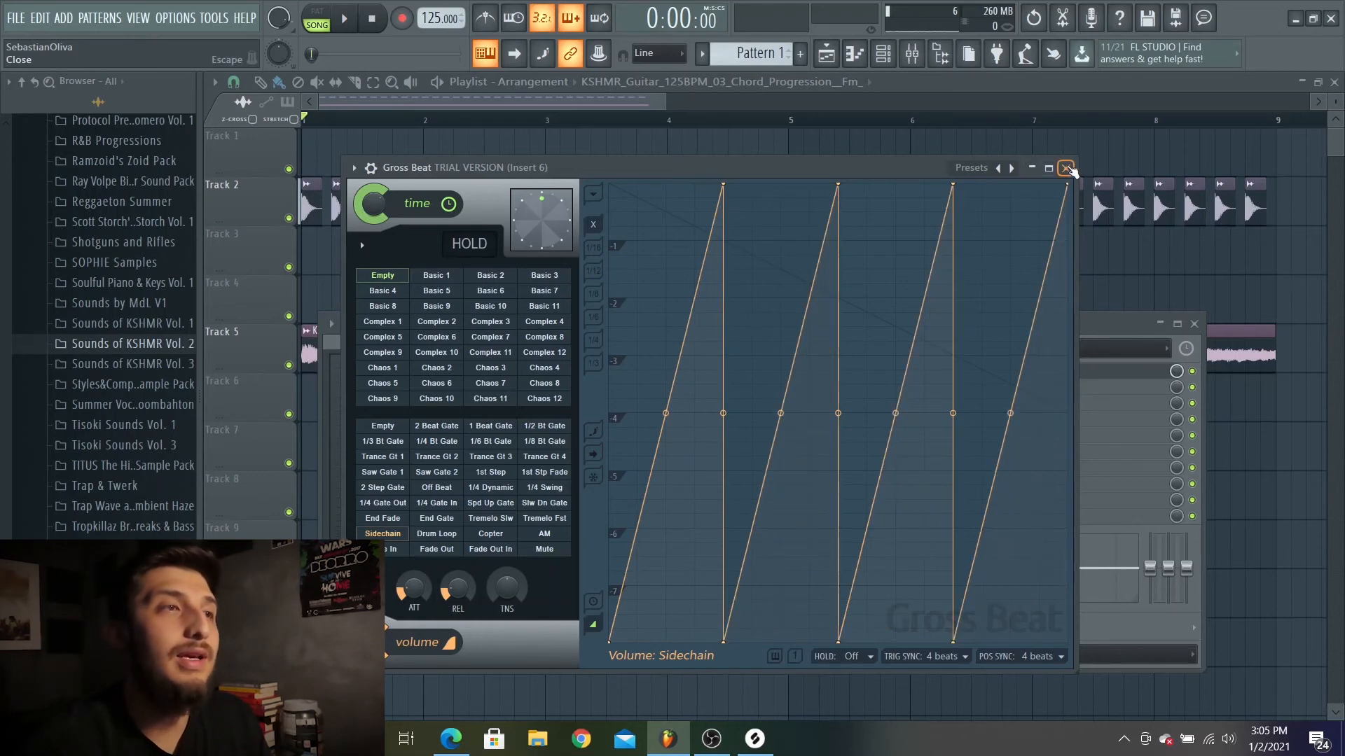
pyautogui.click(1066, 168)
# Play the kicks with the sidechained guitar loop and reopen Gross Beat on Insert 6 to watch its volume envelope.
pyautogui.moveTo(662, 103); pyautogui.dragTo(749, 108)
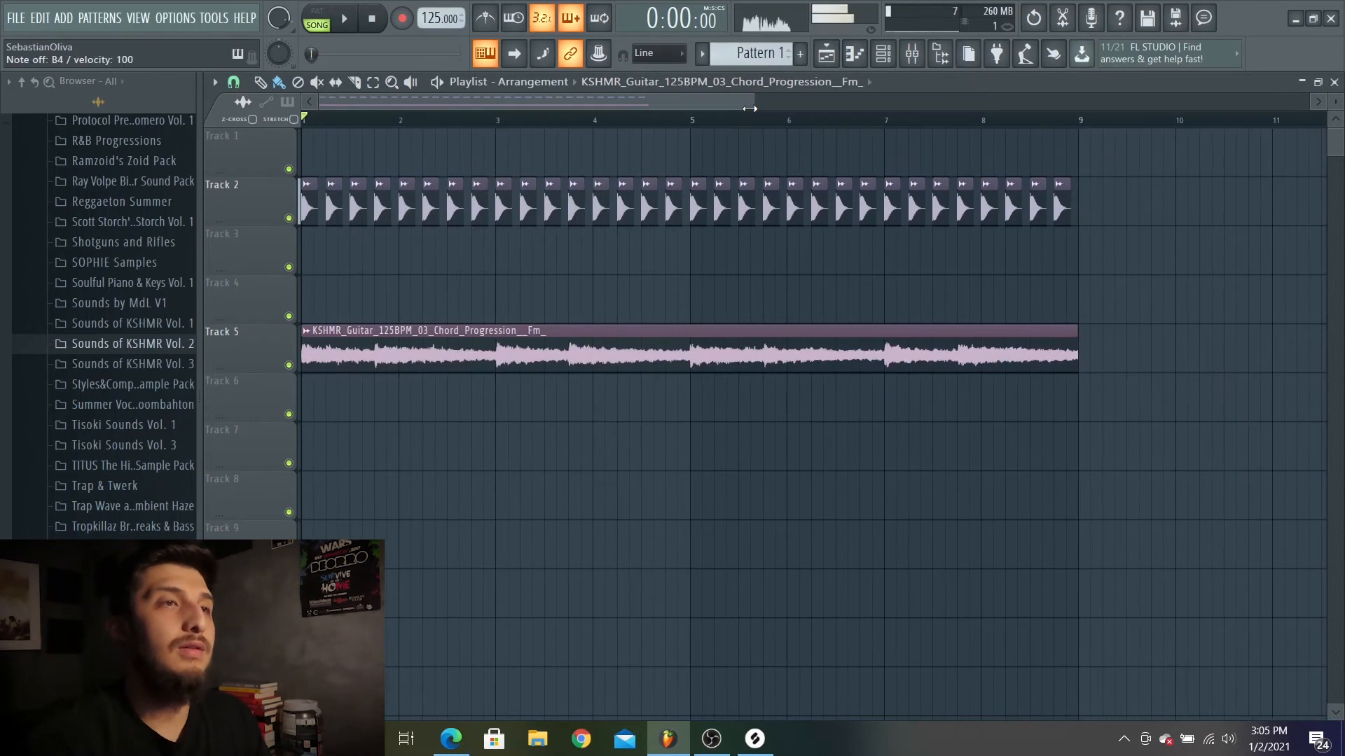
pyautogui.press('space')
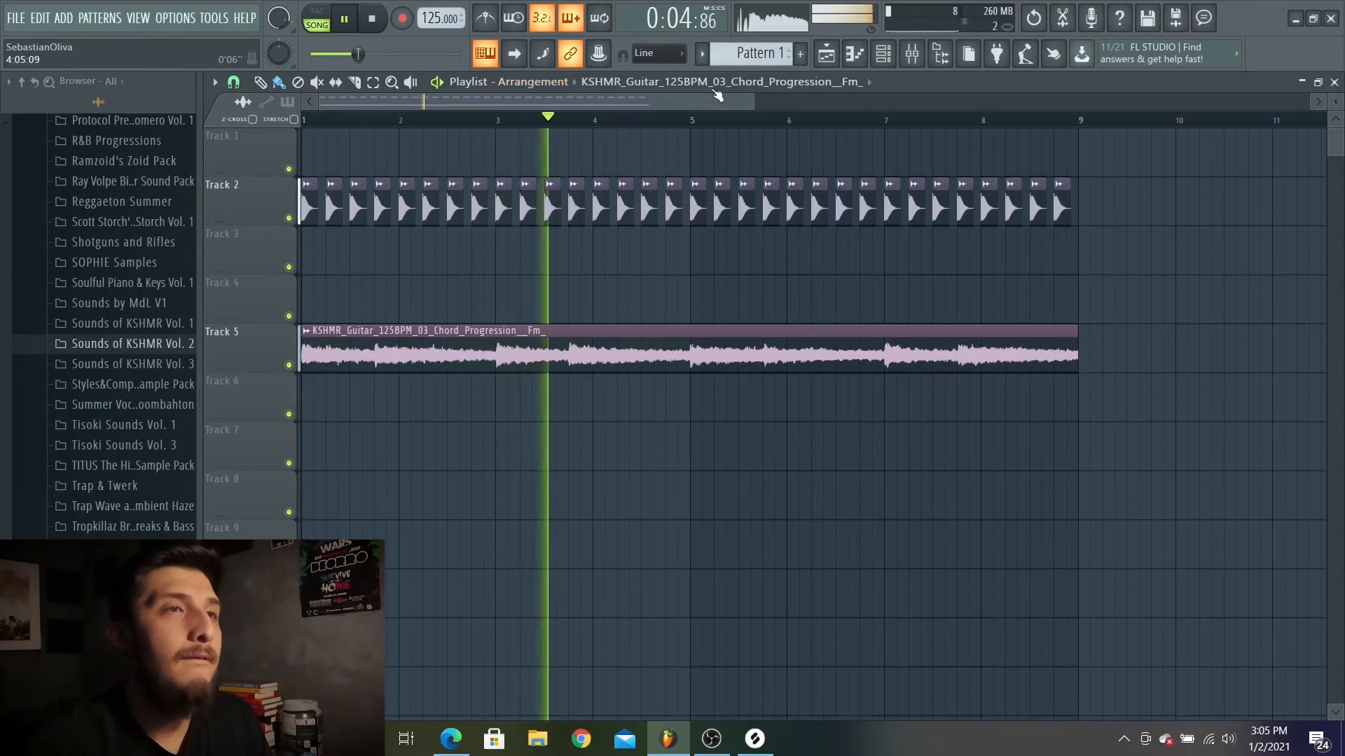
pyautogui.press('F9')
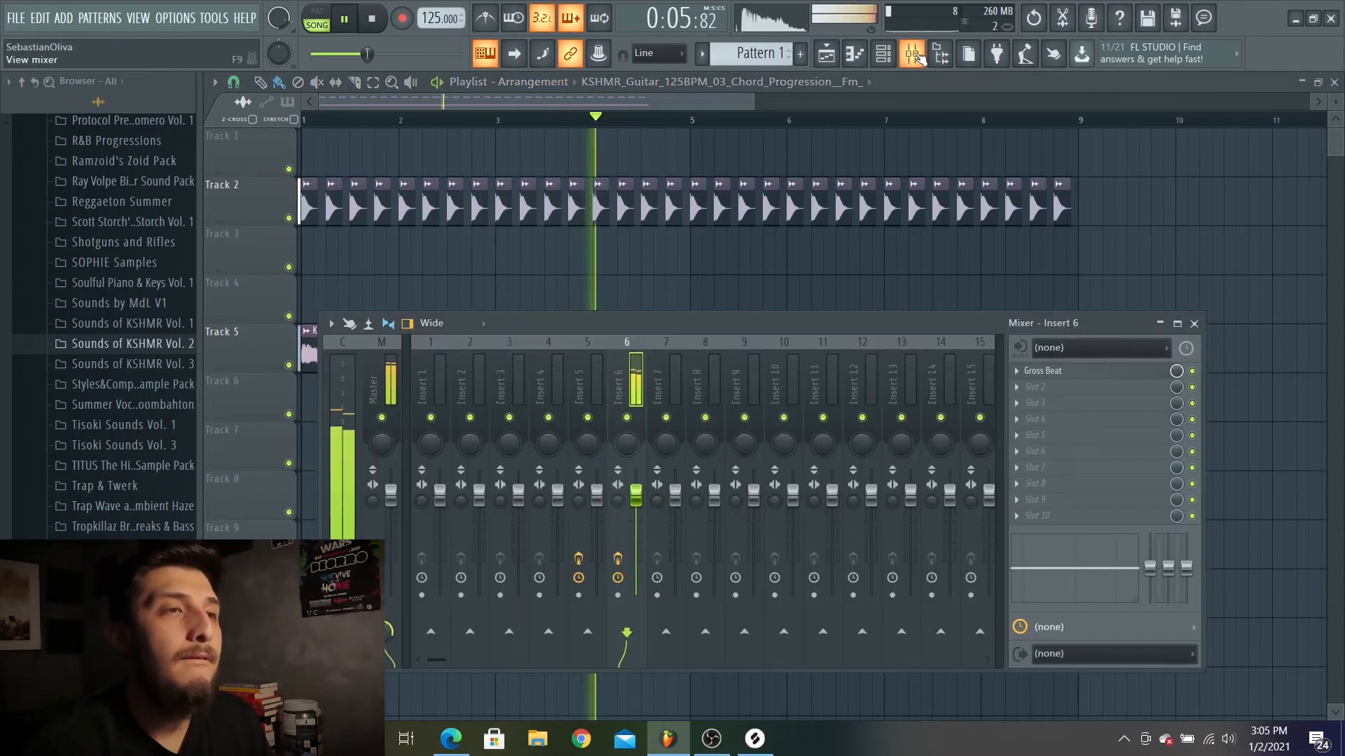
pyautogui.click(1082, 372)
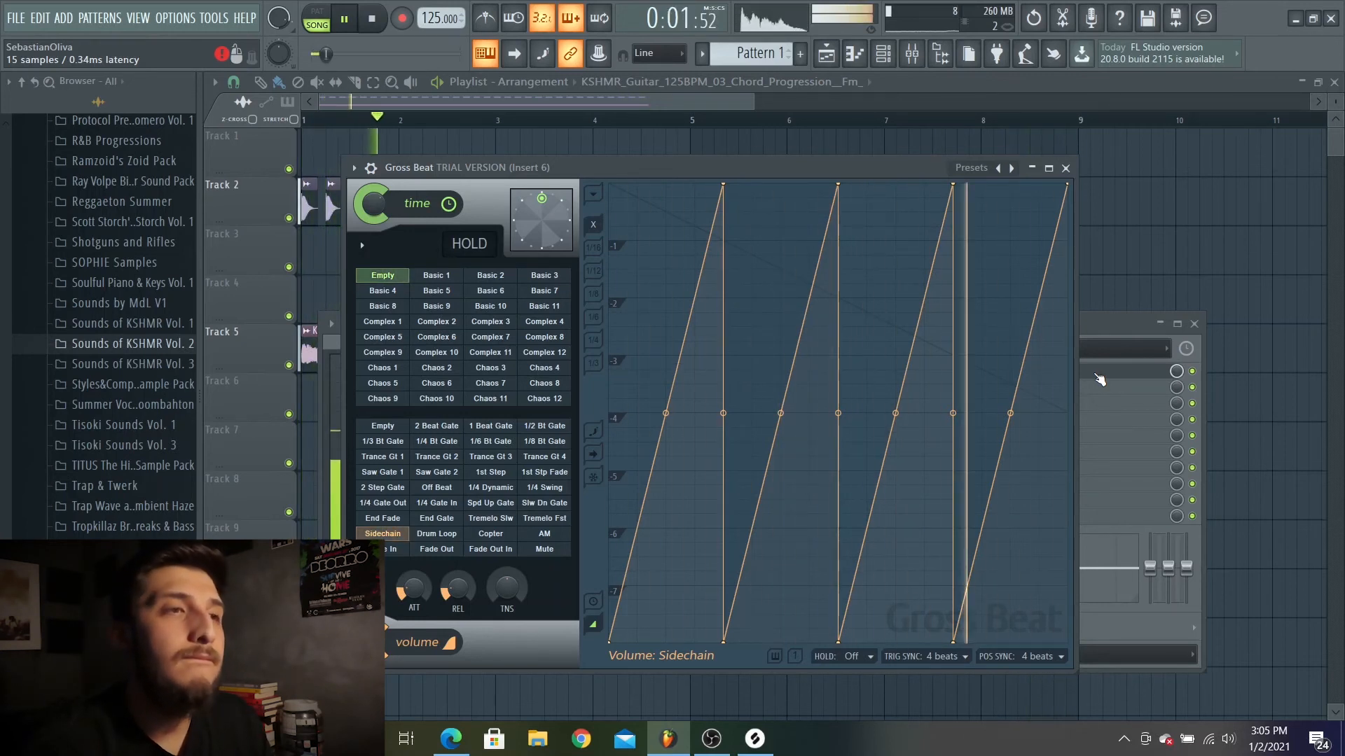
# Stop playback, reopen Gross Beat on mixer Insert 6 to review its Sidechain volume curve, and close the plugin.
pyautogui.press('space')
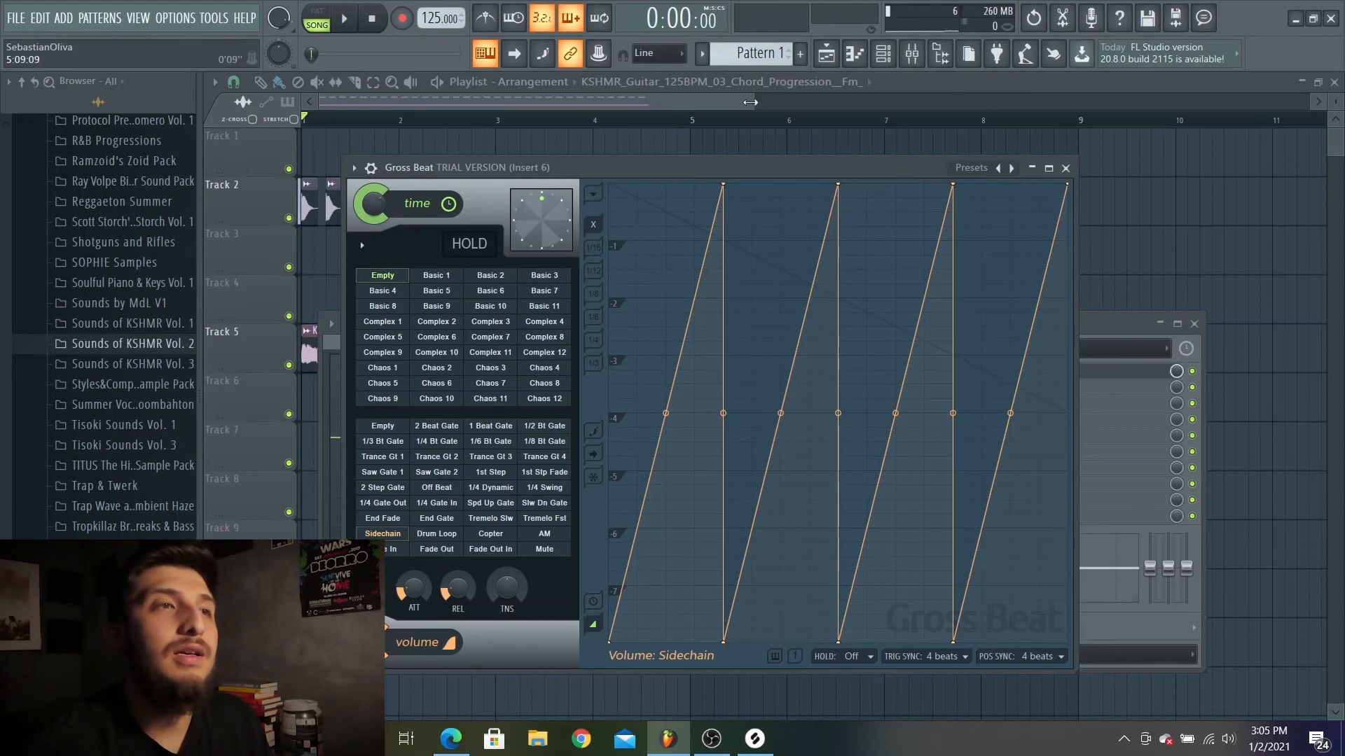
pyautogui.click(751, 102)
pyautogui.click(912, 54)
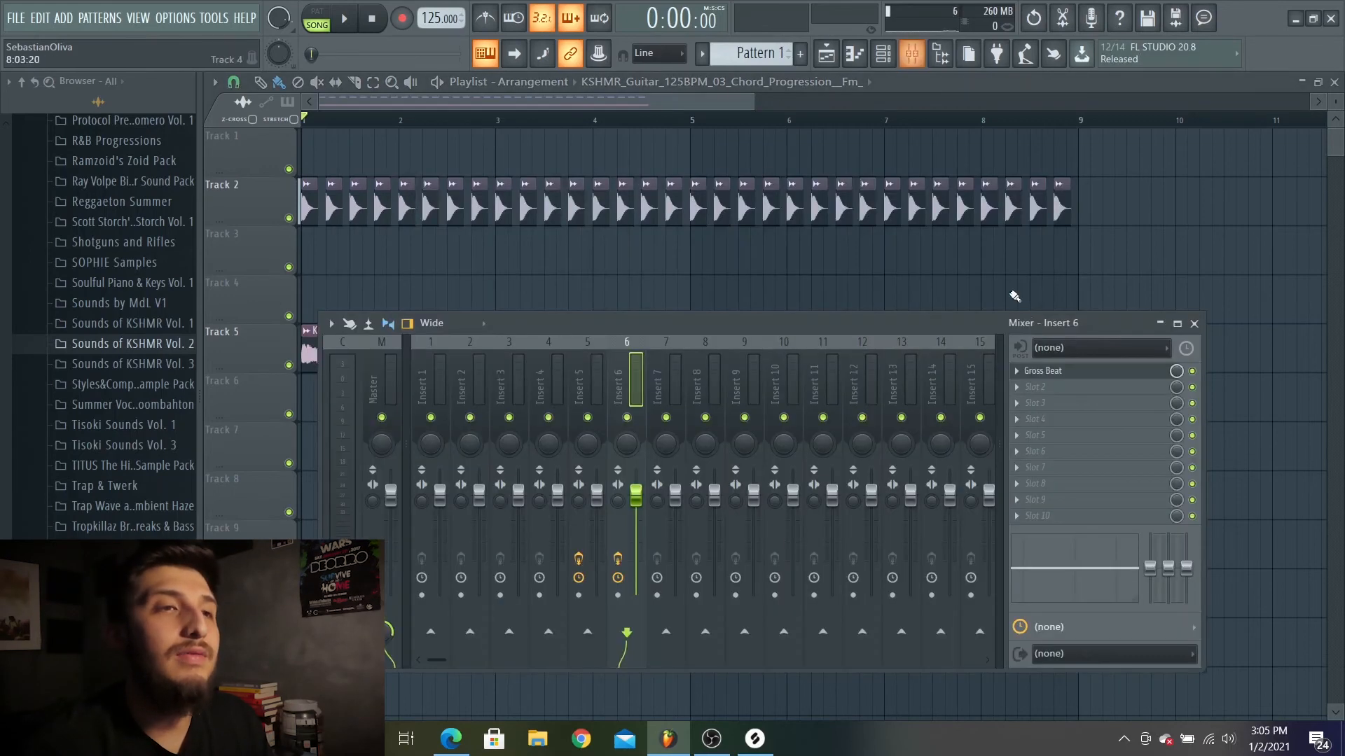
pyautogui.click(1043, 370)
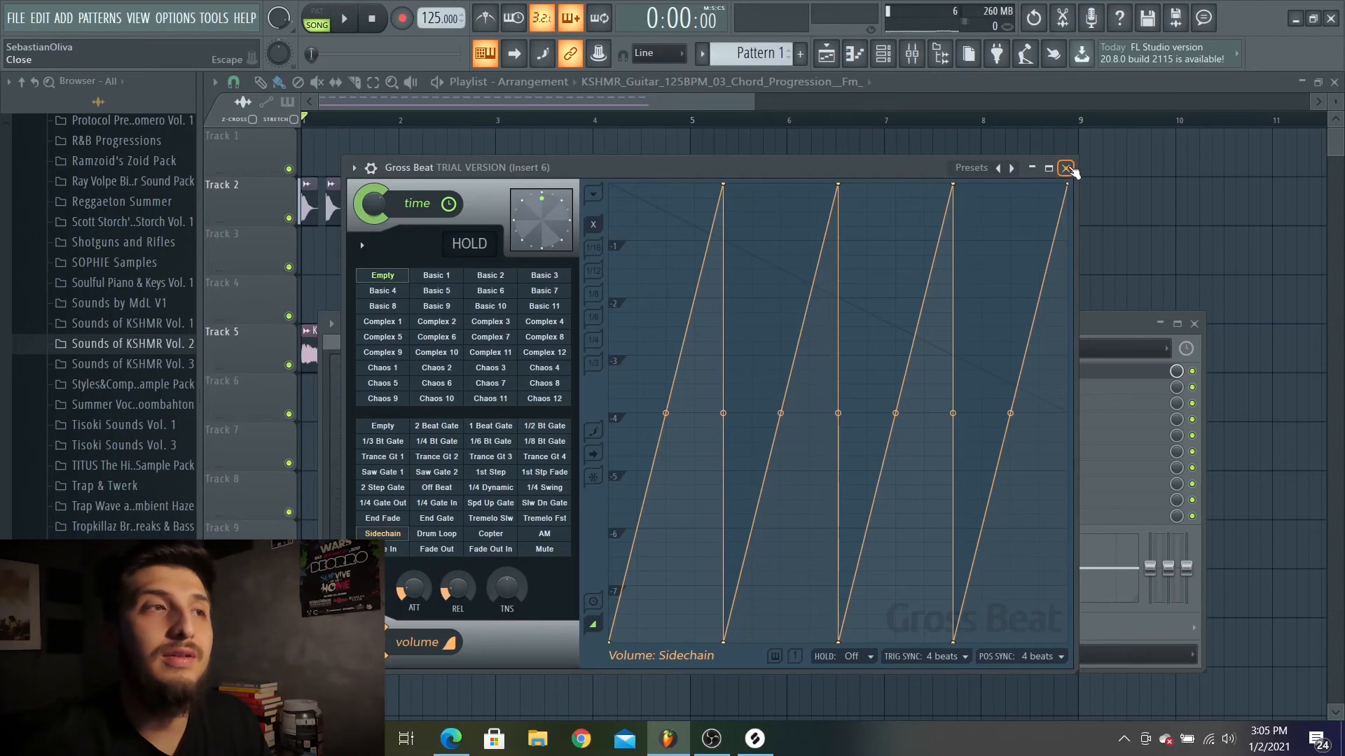
pyautogui.click(1065, 168)
# Play the kicks with the sidechained guitar loop, hide the mixer, stop playback and select the first four bars on the playlist timeline.
pyautogui.press('space')
pyautogui.press('F9')
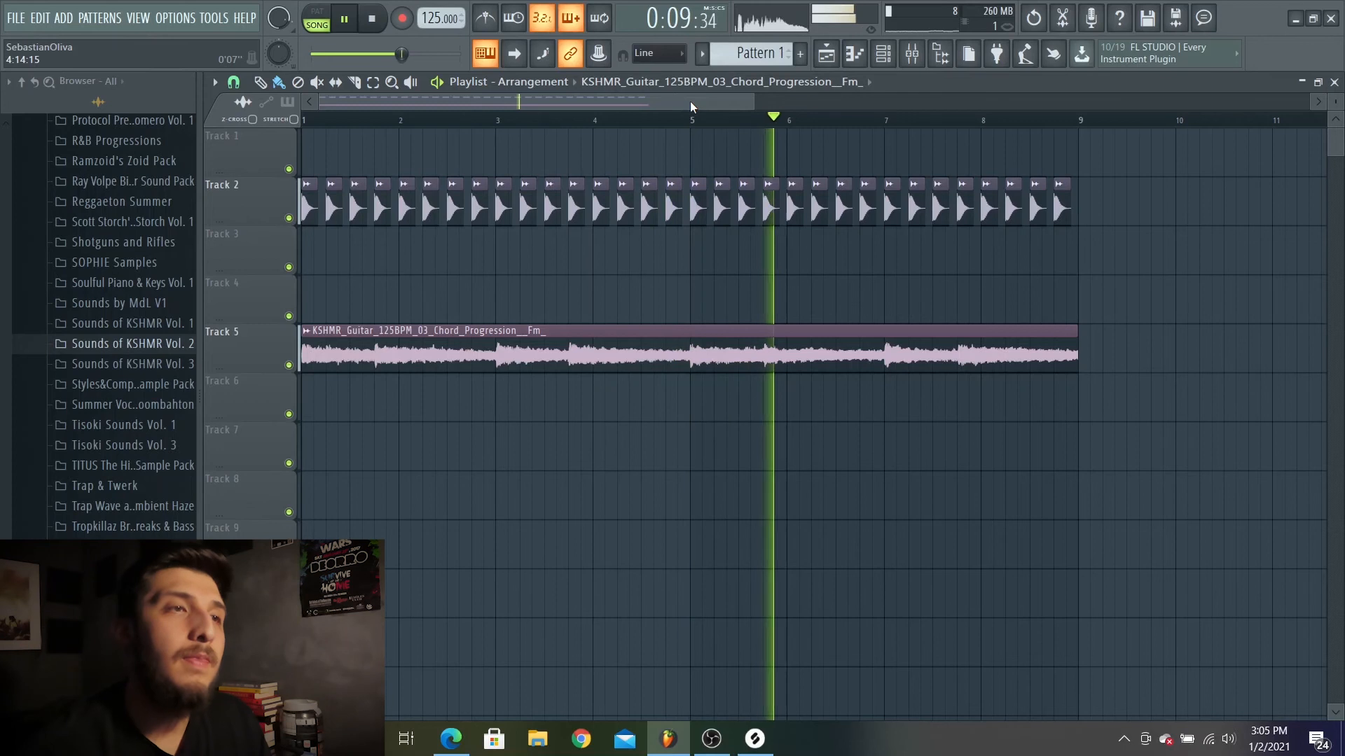
pyautogui.press('space')
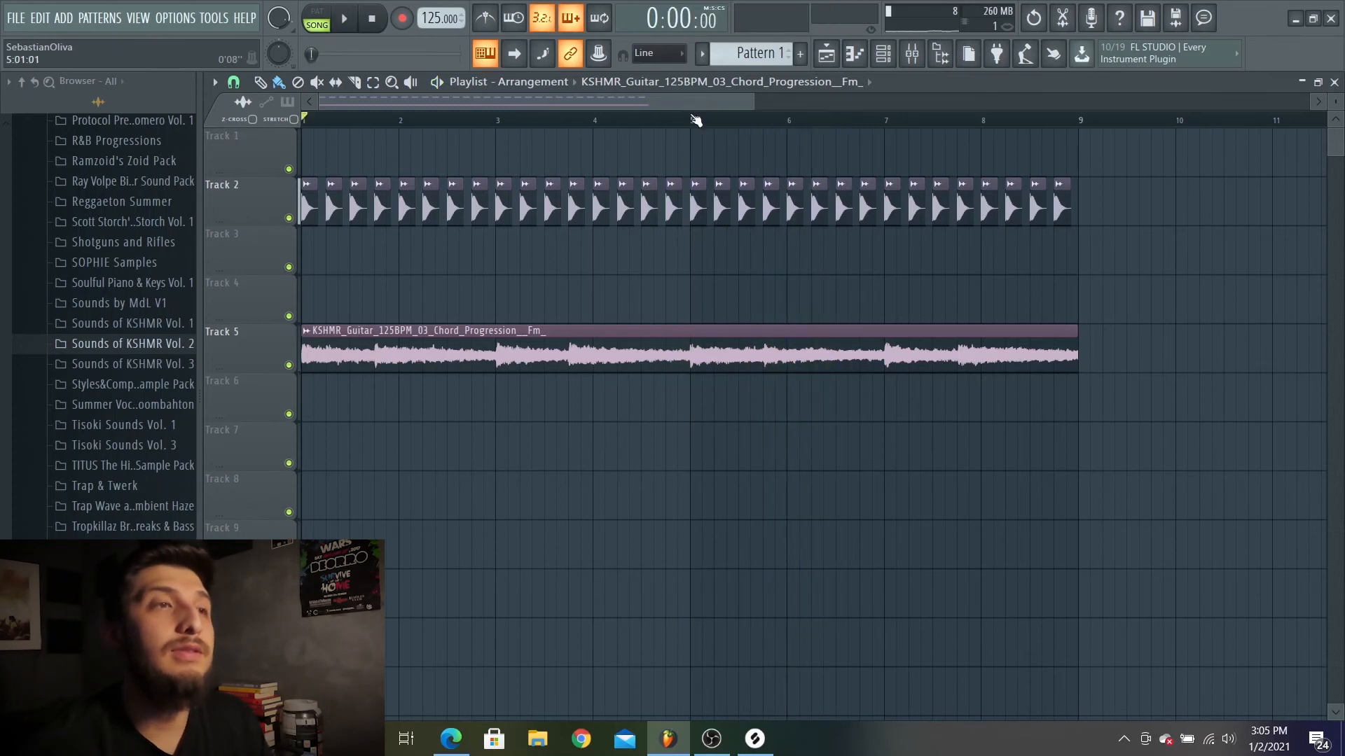
pyautogui.moveTo(690, 123); pyautogui.dragTo(254, 130)
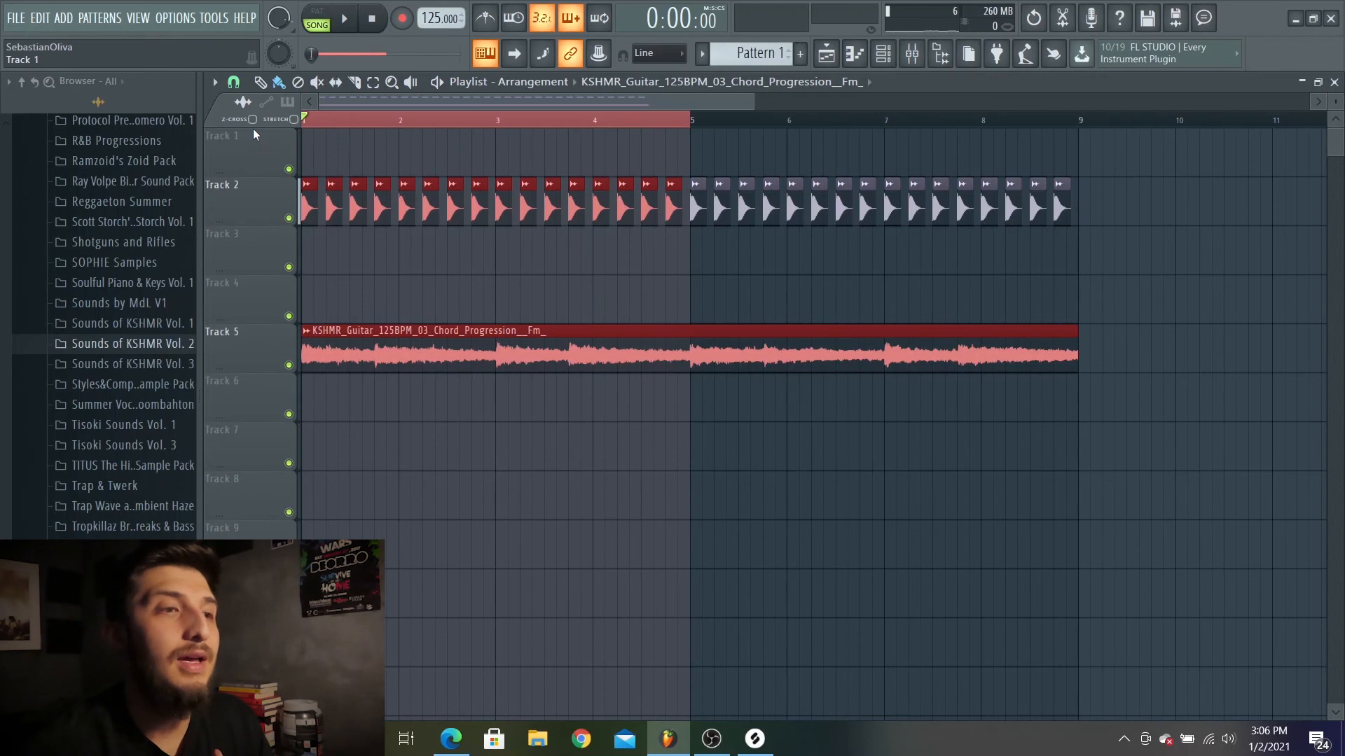